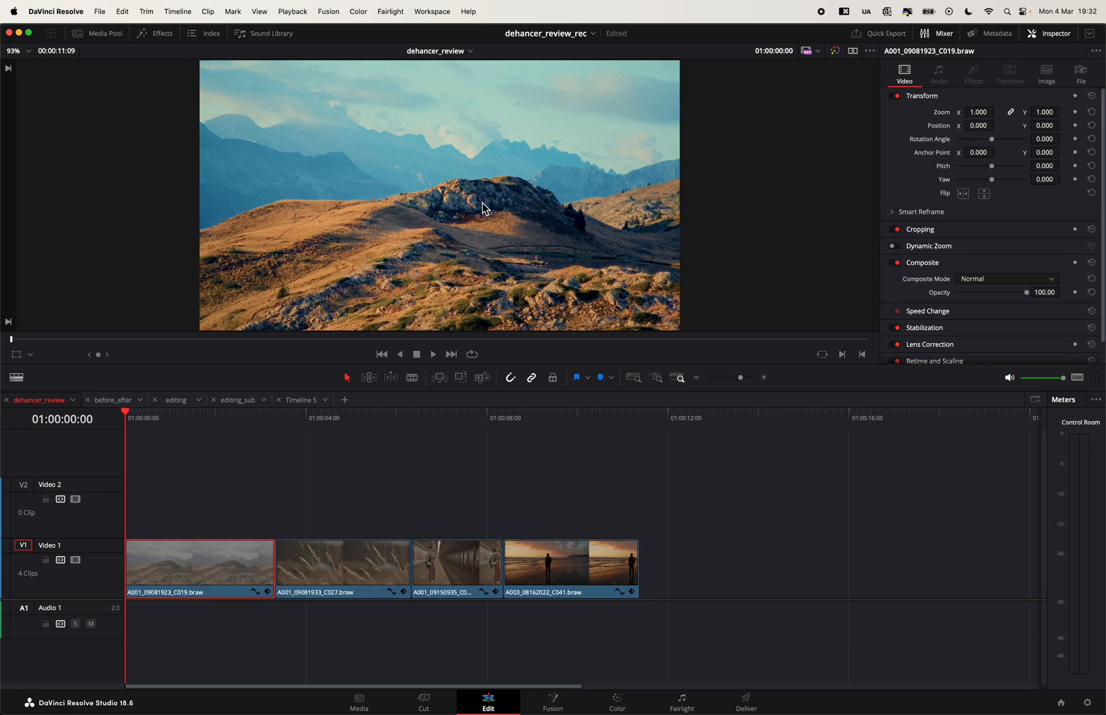
- Show the effects library and list the Typography titles of Toko Graphics 4.0
{"action": "left_click", "coordinate": [162, 34]}
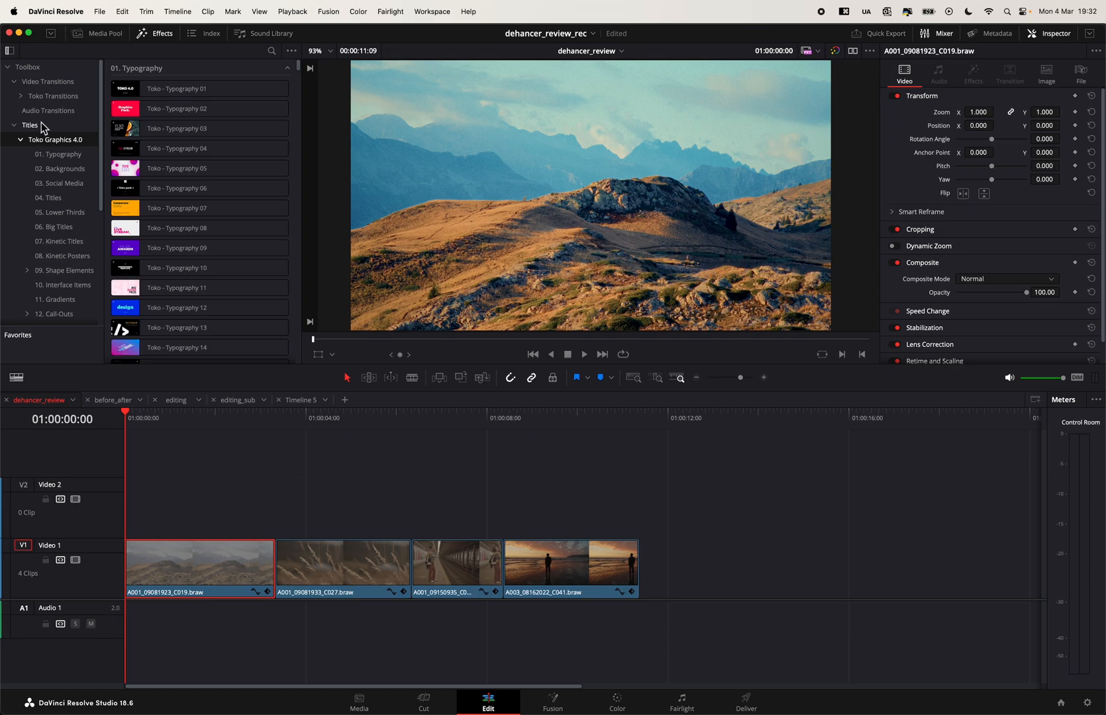
{"action": "left_click", "coordinate": [46, 97]}
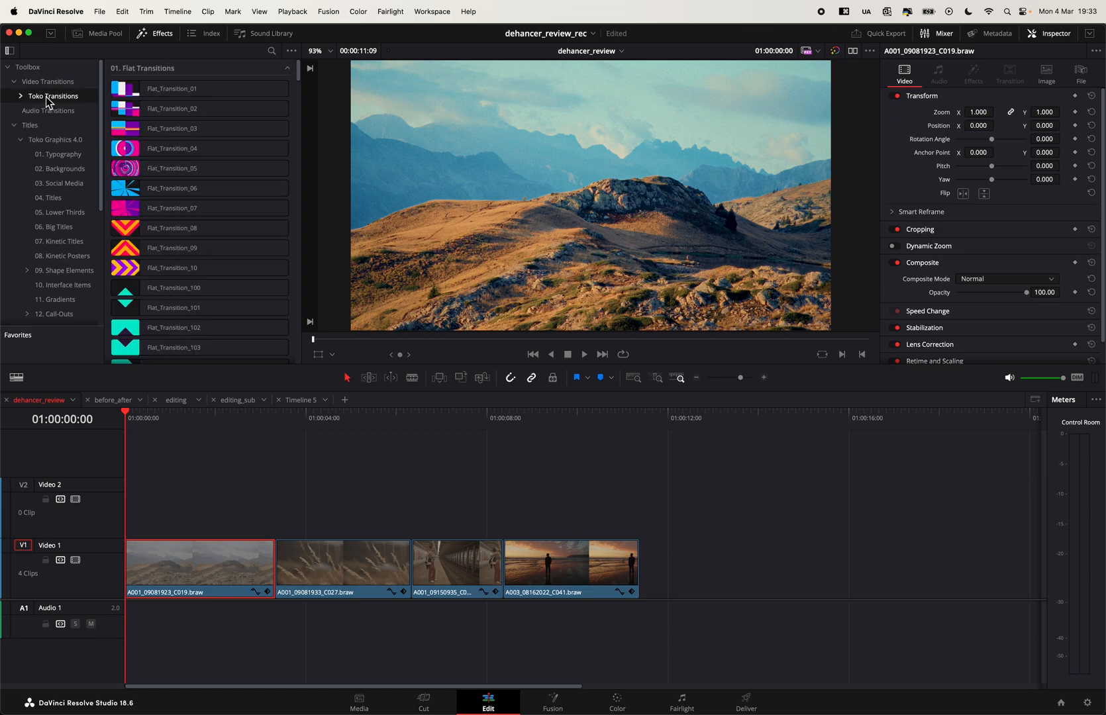
{"action": "left_click", "coordinate": [56, 139]}
{"action": "left_click", "coordinate": [53, 154]}
- Place the Toko - Typography 02 title on Video 1 at about 01:00:13:04 and preview its animation
{"action": "left_click_drag", "start_coordinate": [199, 108], "coordinate": [721, 586]}
{"action": "left_click_drag", "start_coordinate": [773, 416], "coordinate": [869, 431]}
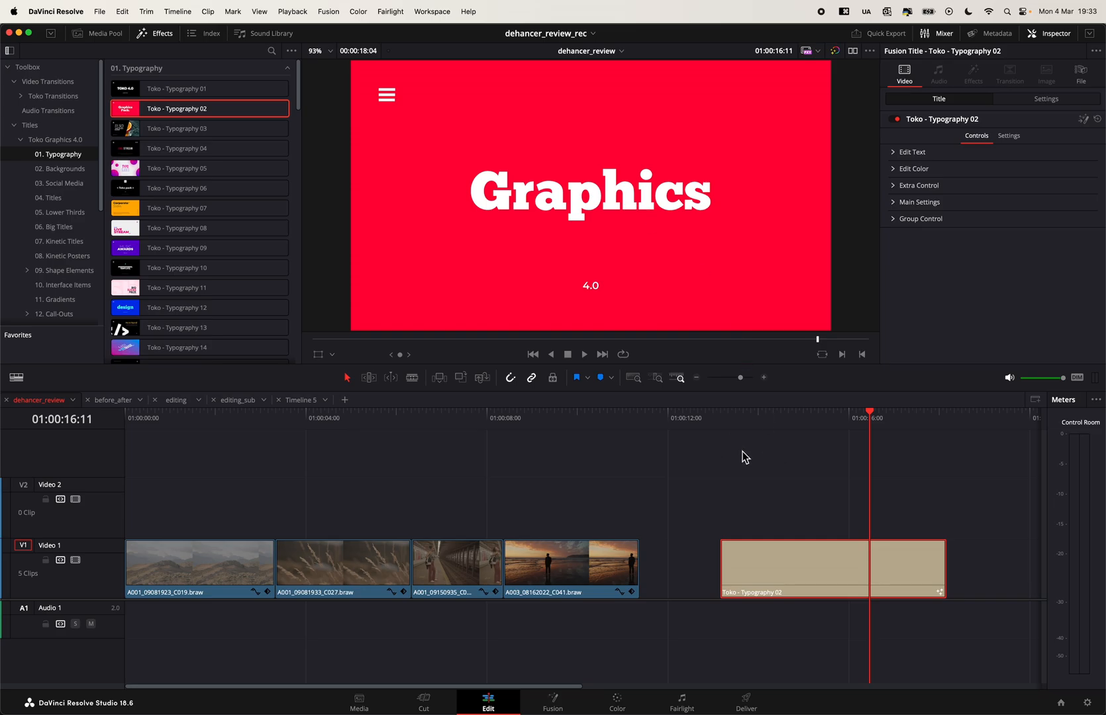
{"action": "left_click", "coordinate": [722, 420]}
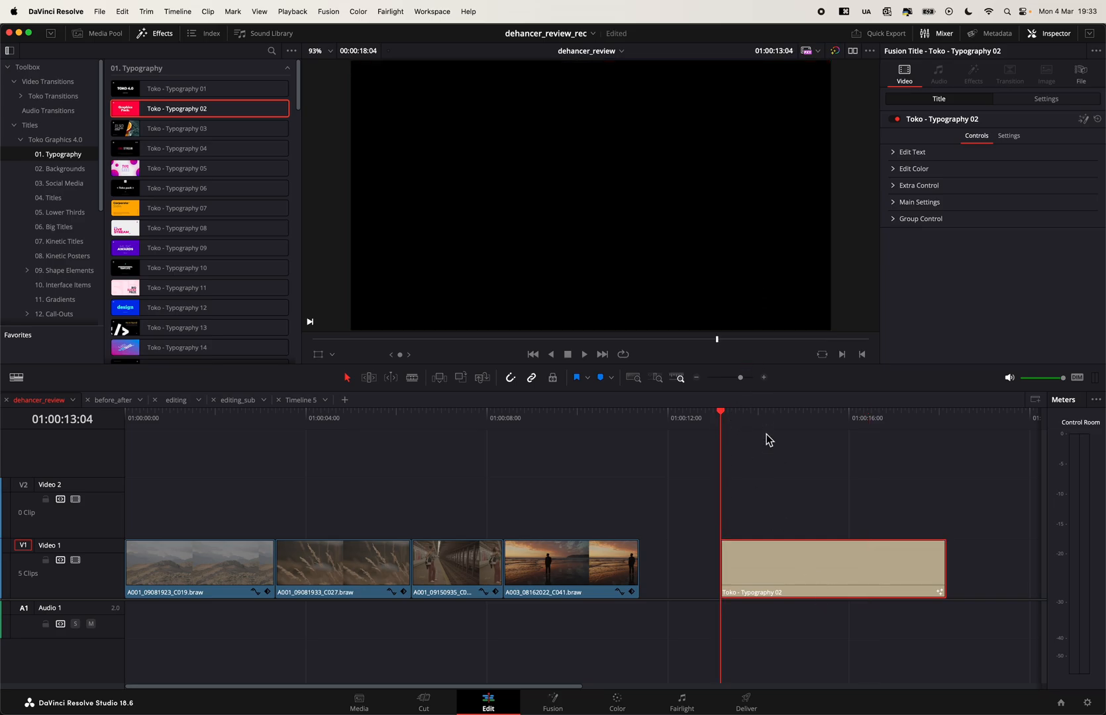
{"action": "left_click", "coordinate": [791, 419]}
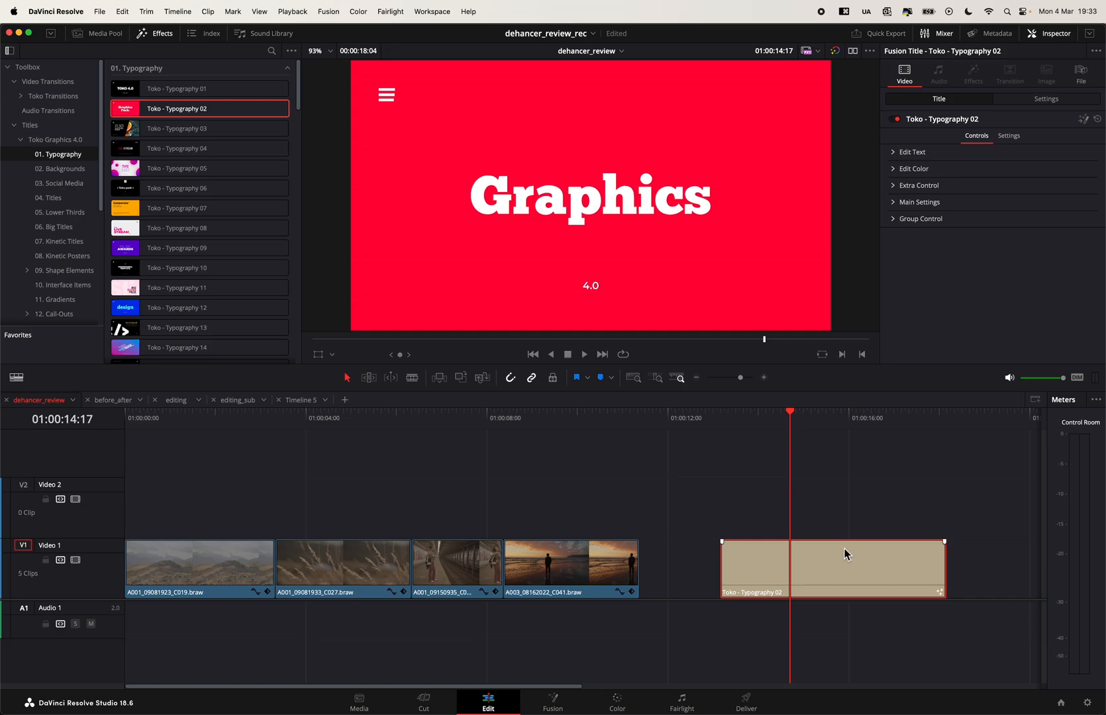
- Extend the end of the Toko - Typography 02 title to about 01:00:20:18 and preview the longer version
{"action": "scroll", "coordinate": [728, 563], "scroll_direction": "right", "scroll_amount": 5}
{"action": "left_click_drag", "start_coordinate": [775, 568], "coordinate": [894, 566]}
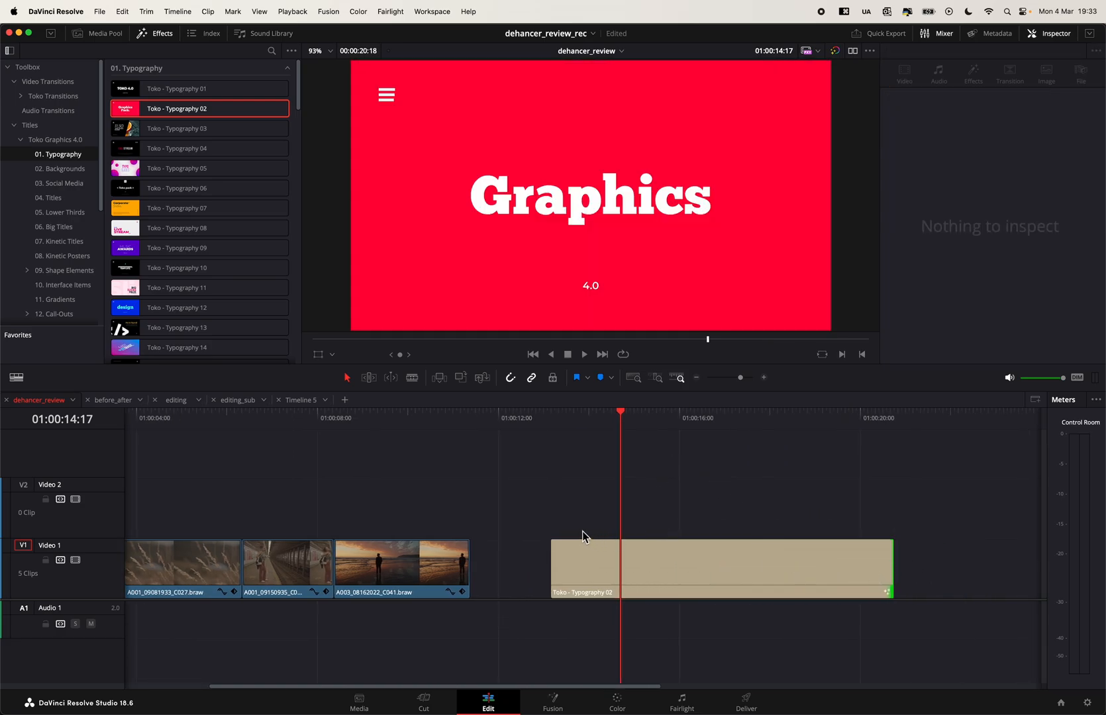
{"action": "scroll", "coordinate": [583, 536], "scroll_direction": "left", "scroll_amount": 3}
{"action": "left_click_drag", "start_coordinate": [684, 419], "coordinate": [772, 433]}
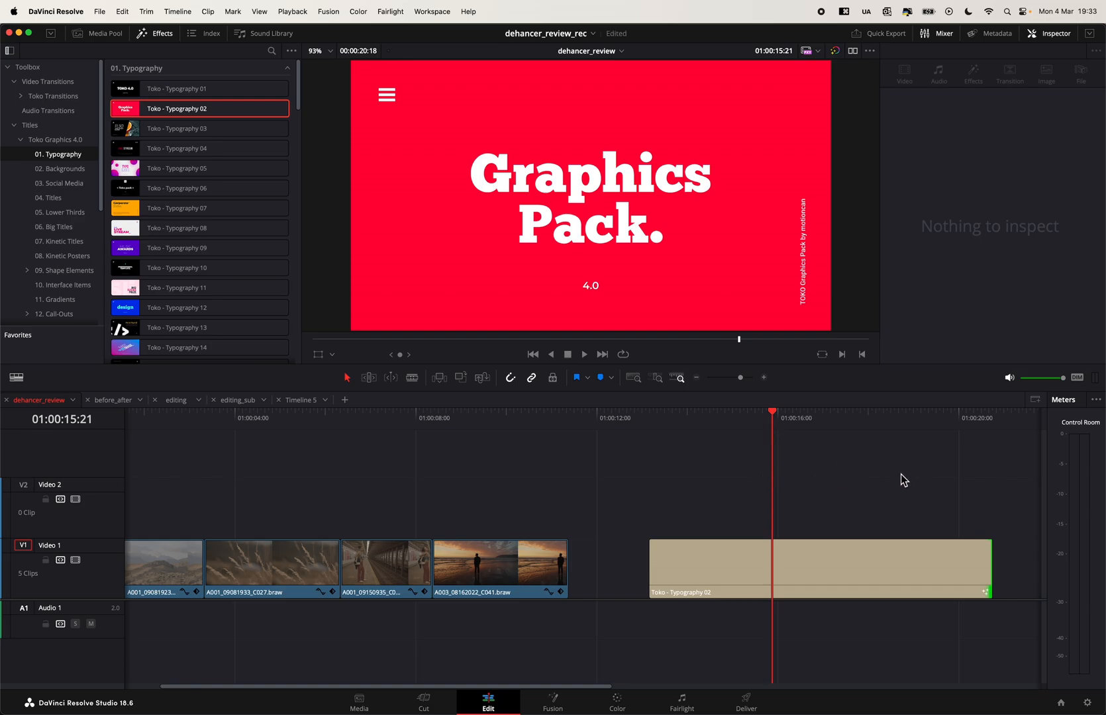
- Copy the Toko - Typography 02 title into the vertical Timeline 5 directly after its last clip and preview it
{"action": "left_click", "coordinate": [905, 553]}
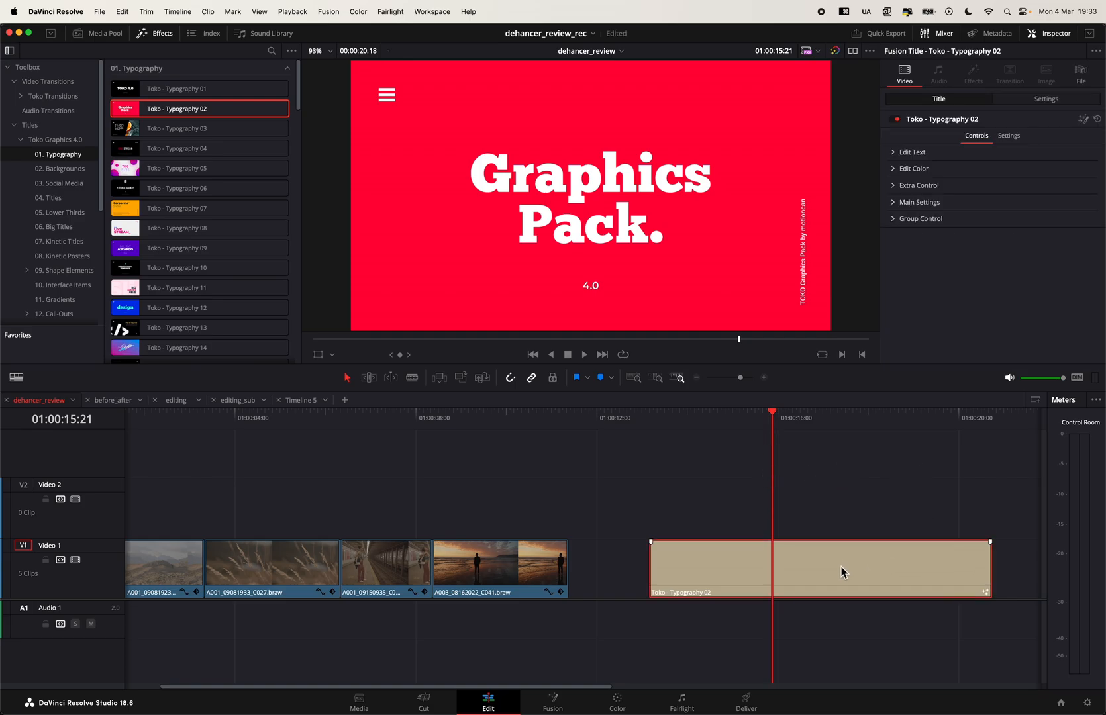
{"action": "key", "text": "super+c"}
{"action": "key", "text": "super+c"}
{"action": "left_click", "coordinate": [306, 401]}
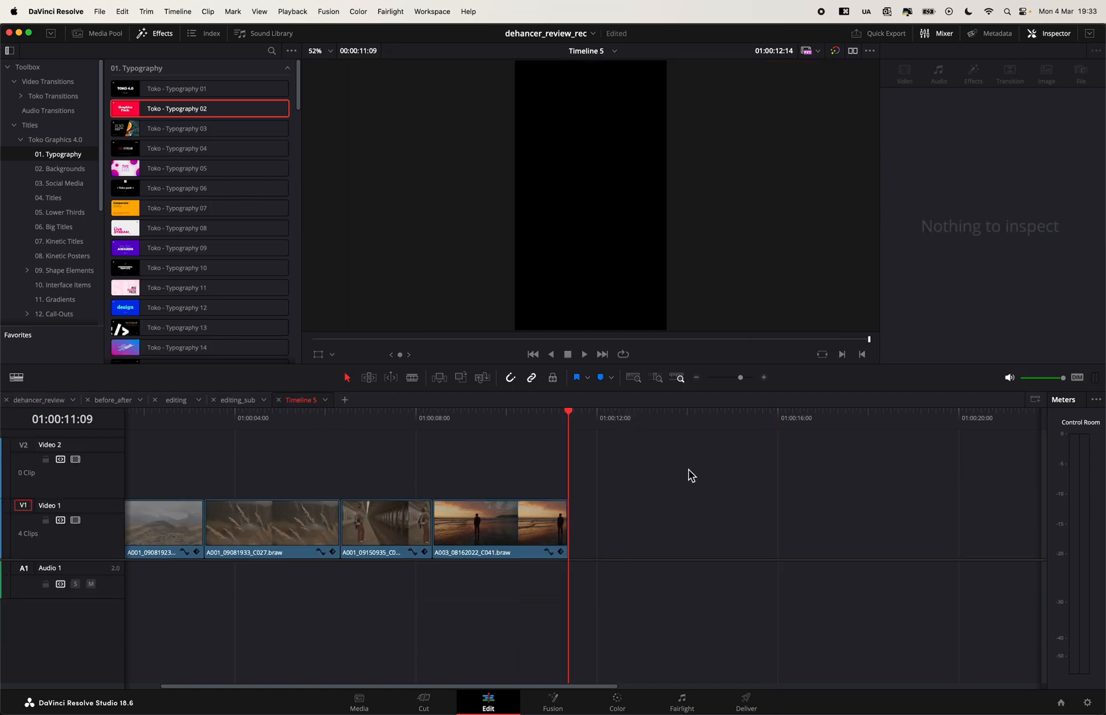
{"action": "key", "text": "super+v"}
{"action": "left_click", "coordinate": [726, 419]}
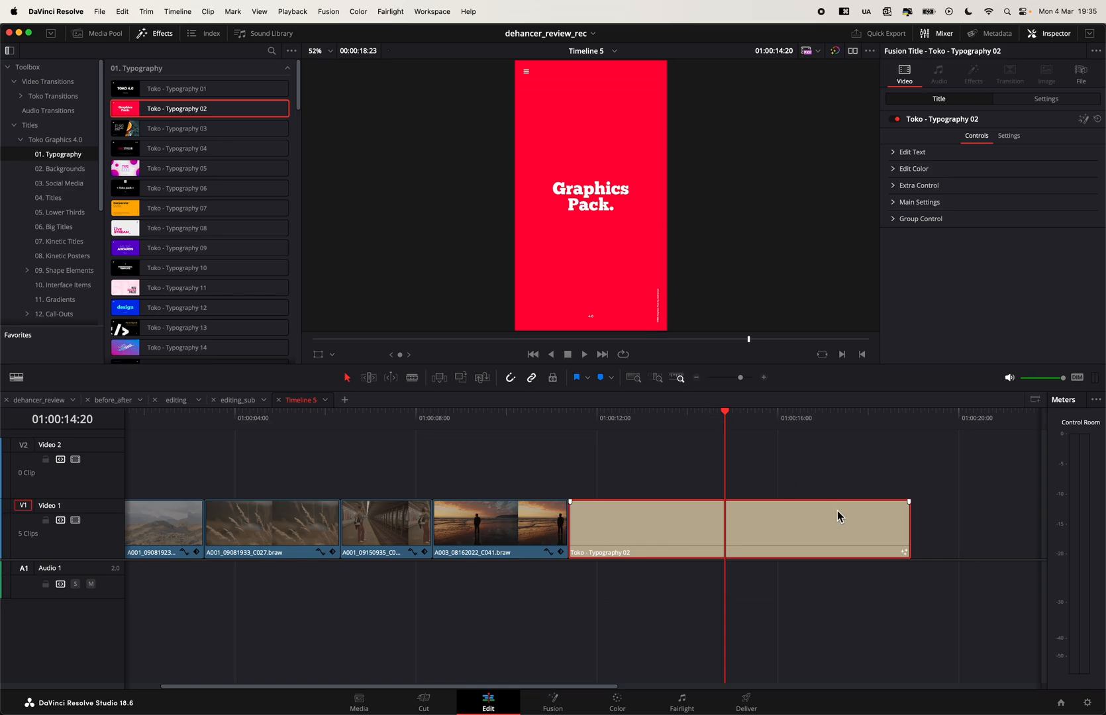
- Delete the pasted title from Timeline 5 and return to the dehancer_review timeline
{"action": "key", "text": "BackSpace"}
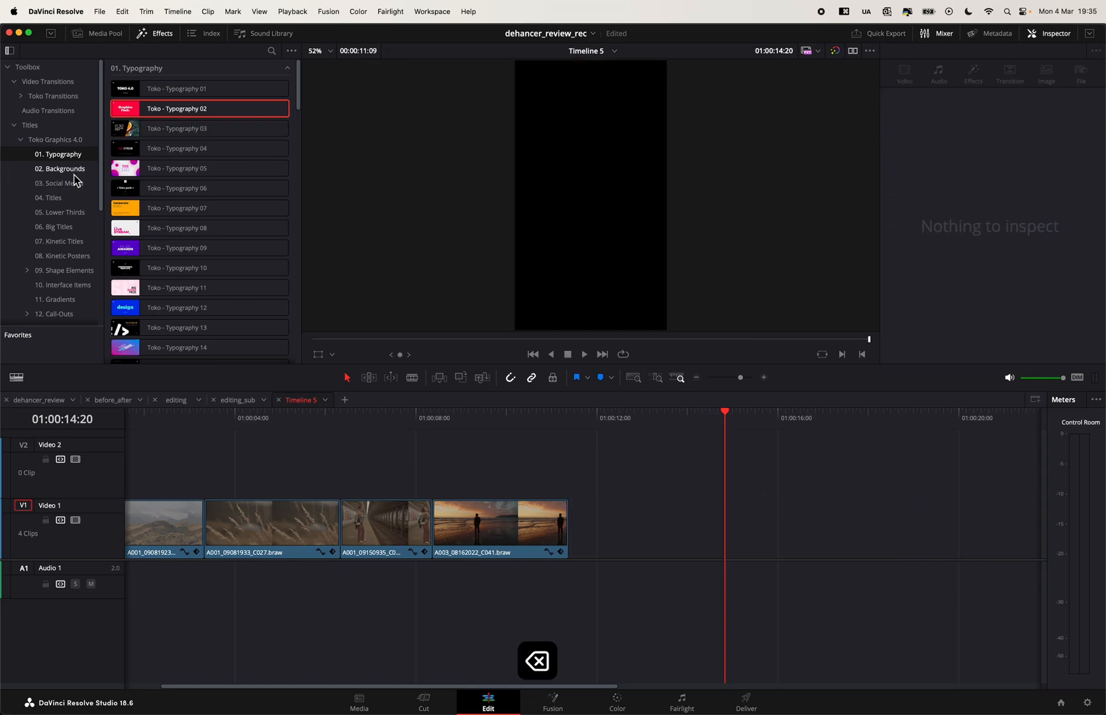
{"action": "left_click", "coordinate": [69, 170]}
{"action": "left_click", "coordinate": [38, 399]}
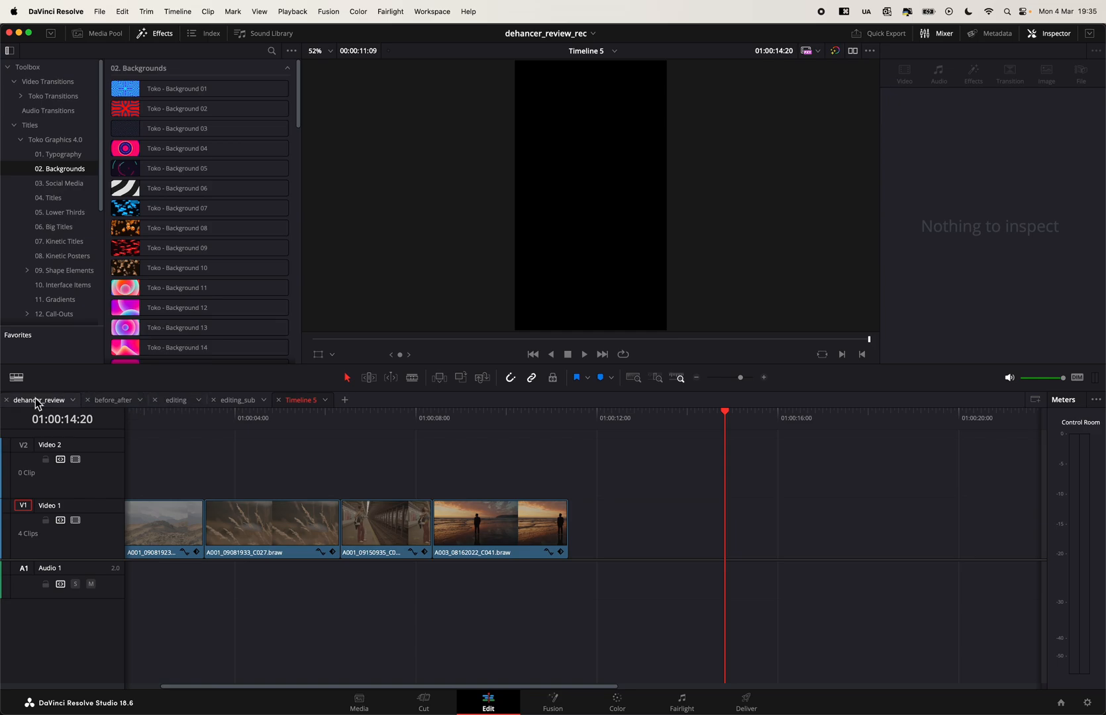
- Place the Toko - Typography 12 title on Video 2, starting where Typography 02 ends, and preview it
{"action": "left_click", "coordinate": [58, 155]}
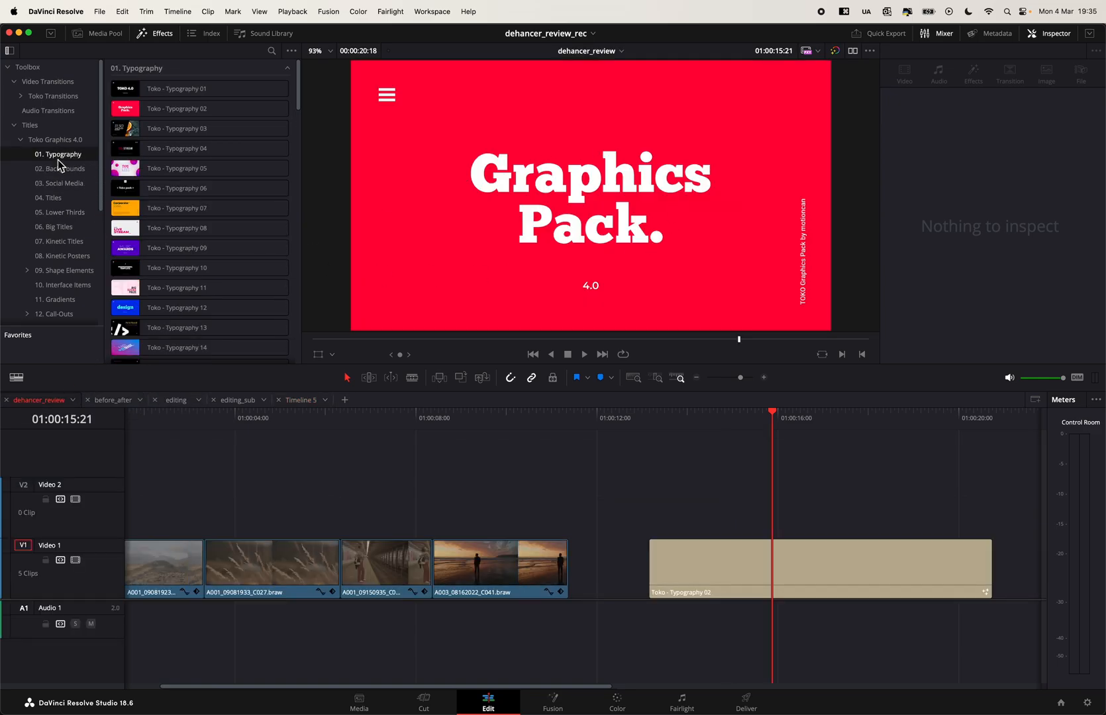
{"action": "left_click_drag", "start_coordinate": [143, 314], "coordinate": [989, 519]}
{"action": "scroll", "coordinate": [857, 514], "scroll_direction": "right", "scroll_amount": 5}
{"action": "left_click", "coordinate": [839, 416]}
{"action": "left_click_drag", "start_coordinate": [840, 416], "coordinate": [858, 440]}
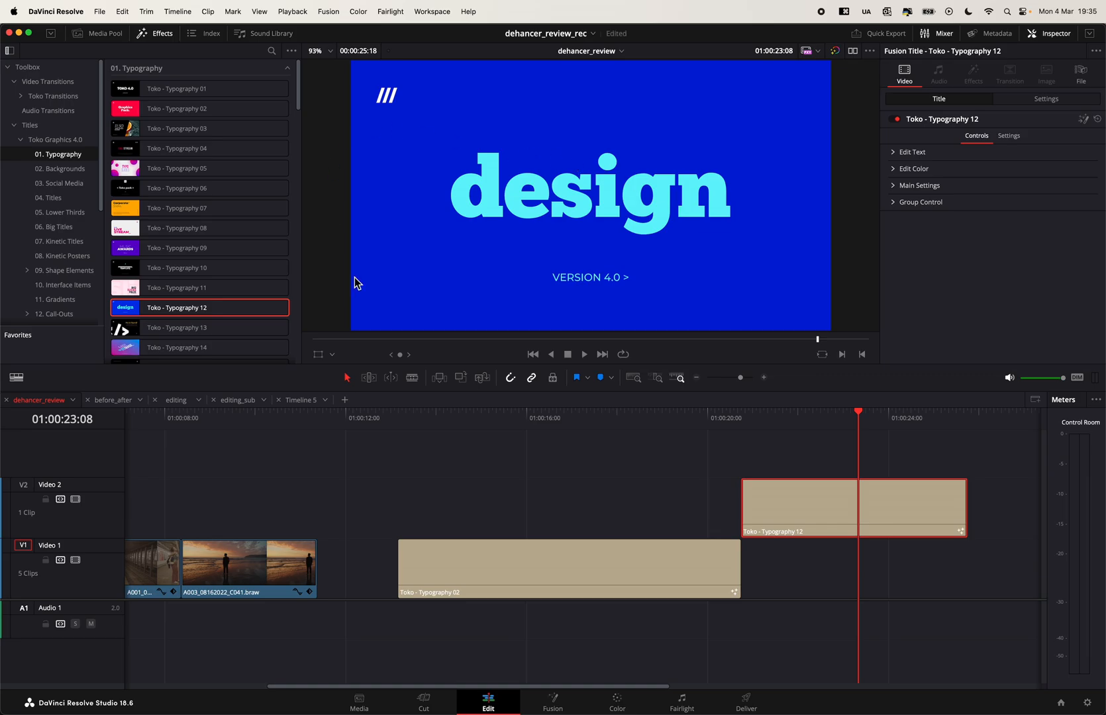
- Delete both typography titles from the timeline and return the playhead to the last video clip
{"action": "left_click_drag", "start_coordinate": [715, 494], "coordinate": [803, 621]}
{"action": "key", "text": "BackSpace"}
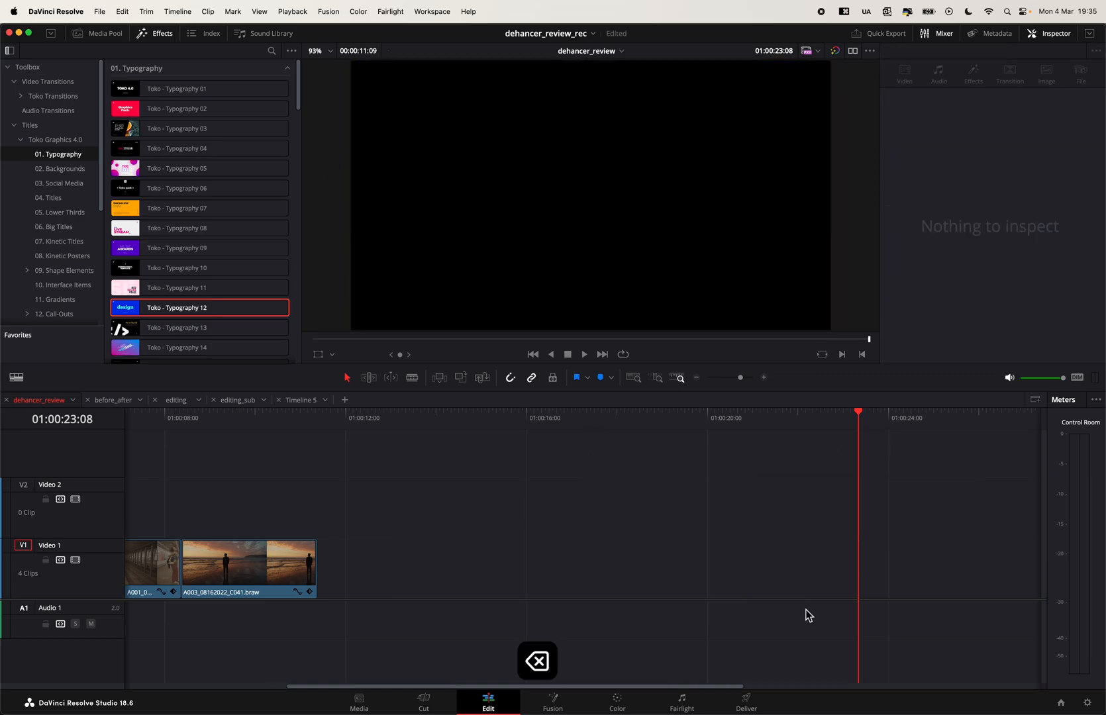
{"action": "key", "text": "Up"}
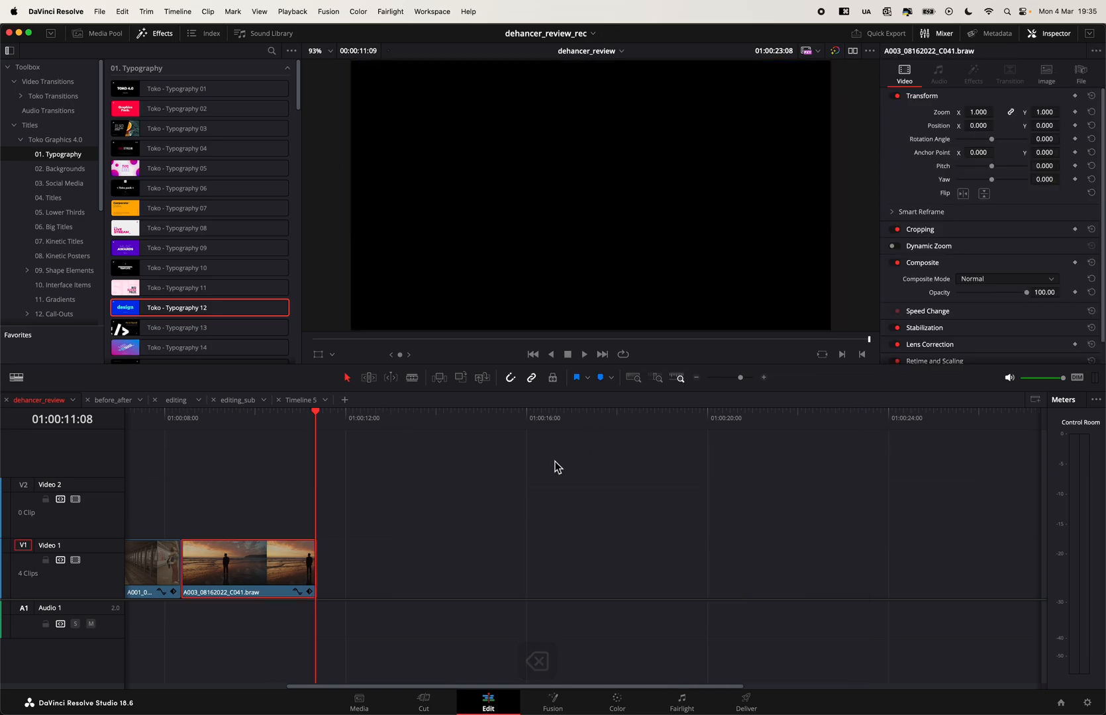
- Place Toko - Background 13 from the Backgrounds category on Video 1 at about 01:00:20:05 and preview it
{"action": "left_click", "coordinate": [79, 177]}
{"action": "left_click", "coordinate": [74, 170]}
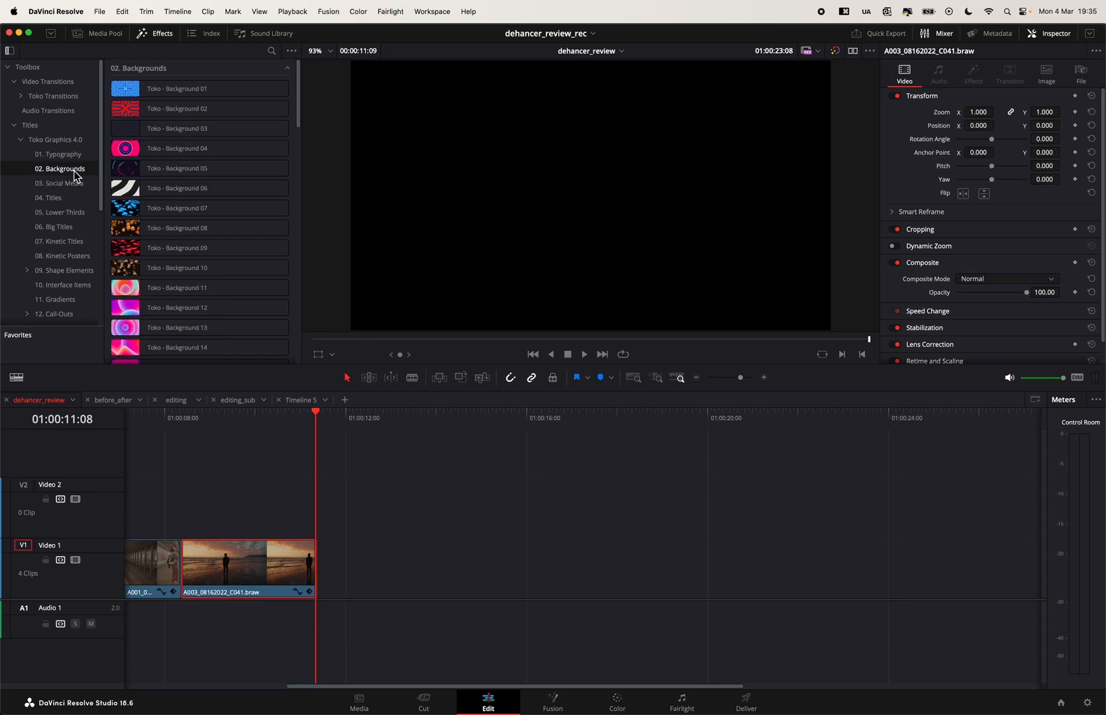
{"action": "left_click", "coordinate": [148, 90]}
{"action": "left_click_drag", "start_coordinate": [156, 327], "coordinate": [718, 612]}
{"action": "left_click_drag", "start_coordinate": [762, 427], "coordinate": [819, 437]}
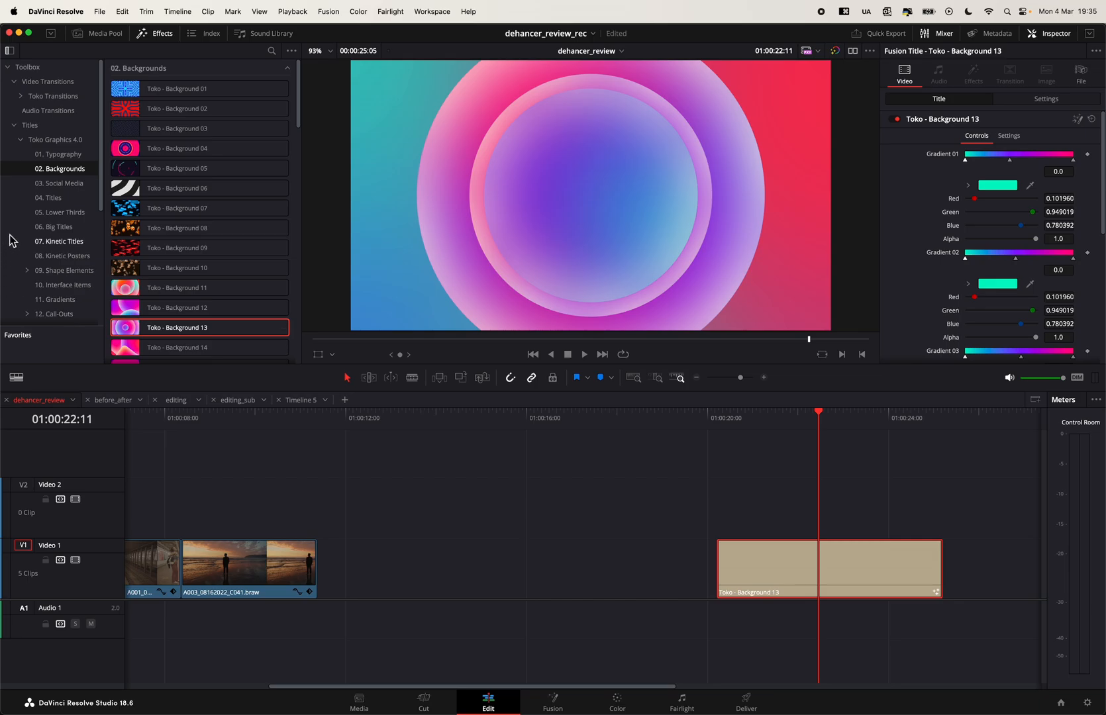
- Place Toko - Title 33 from the Titles category on Video 2 directly above the background and preview the combination
{"action": "left_click", "coordinate": [50, 198]}
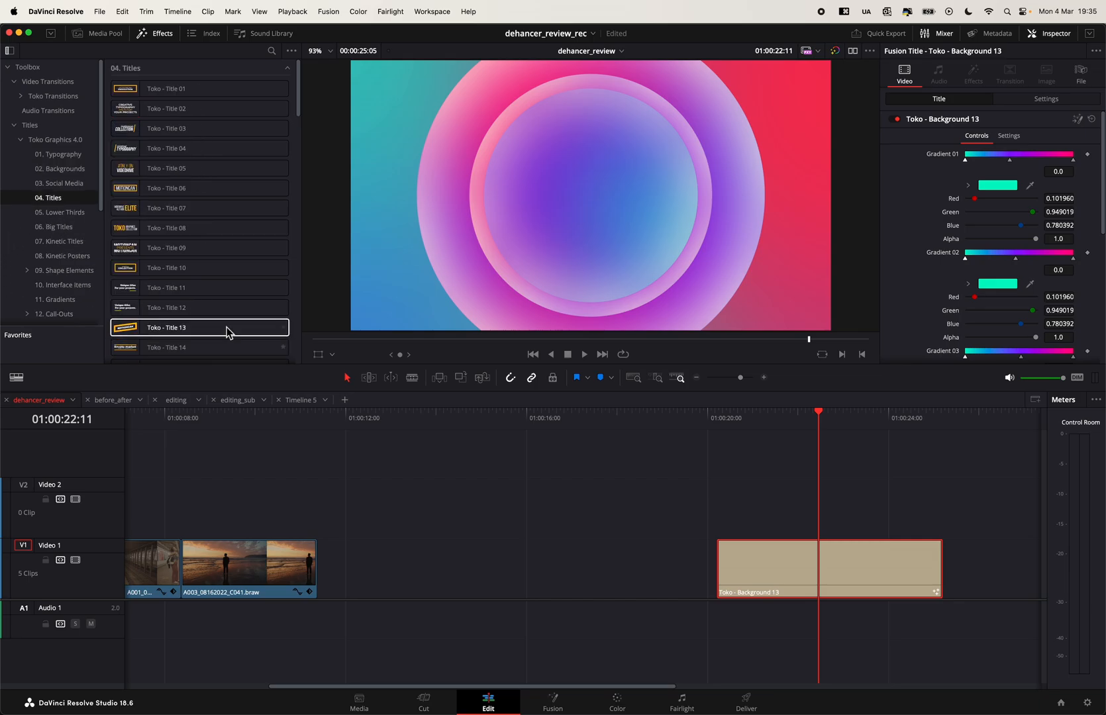
{"action": "scroll", "coordinate": [199, 328], "scroll_direction": "down", "scroll_amount": 10}
{"action": "left_click_drag", "start_coordinate": [200, 324], "coordinate": [721, 516]}
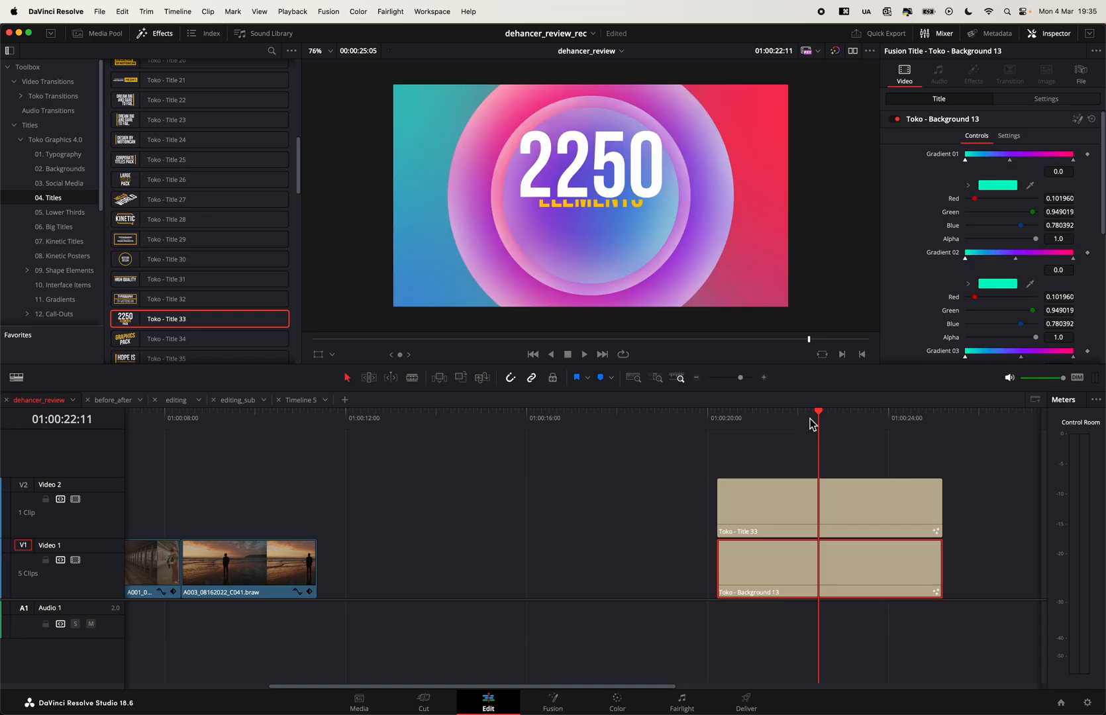
{"action": "left_click_drag", "start_coordinate": [821, 421], "coordinate": [833, 422]}
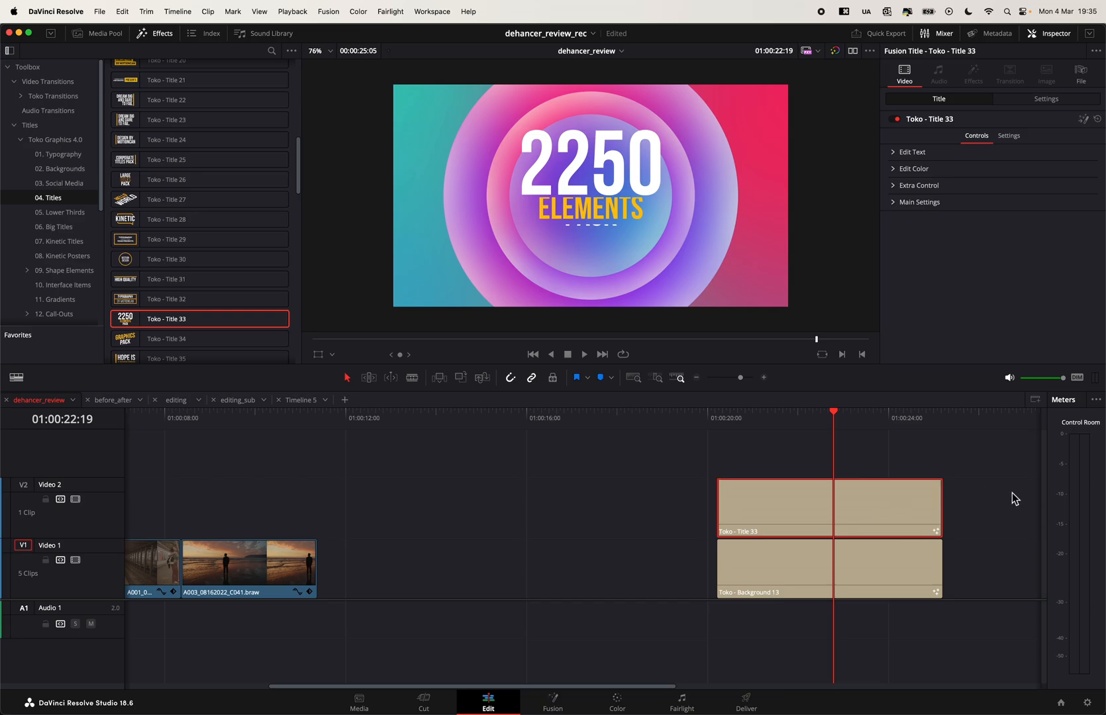
- Combine the Title 33 and Background 13 clips into a new compound clip with the default name
{"action": "left_click_drag", "start_coordinate": [1012, 493], "coordinate": [834, 599]}
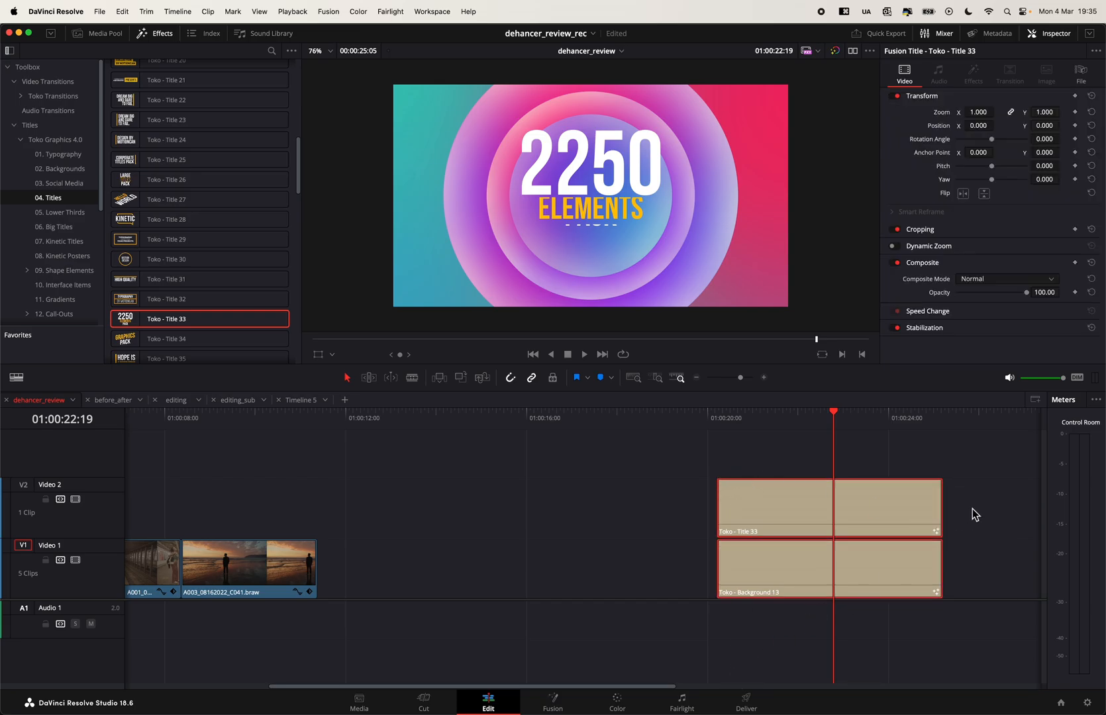
{"action": "right_click", "coordinate": [858, 507]}
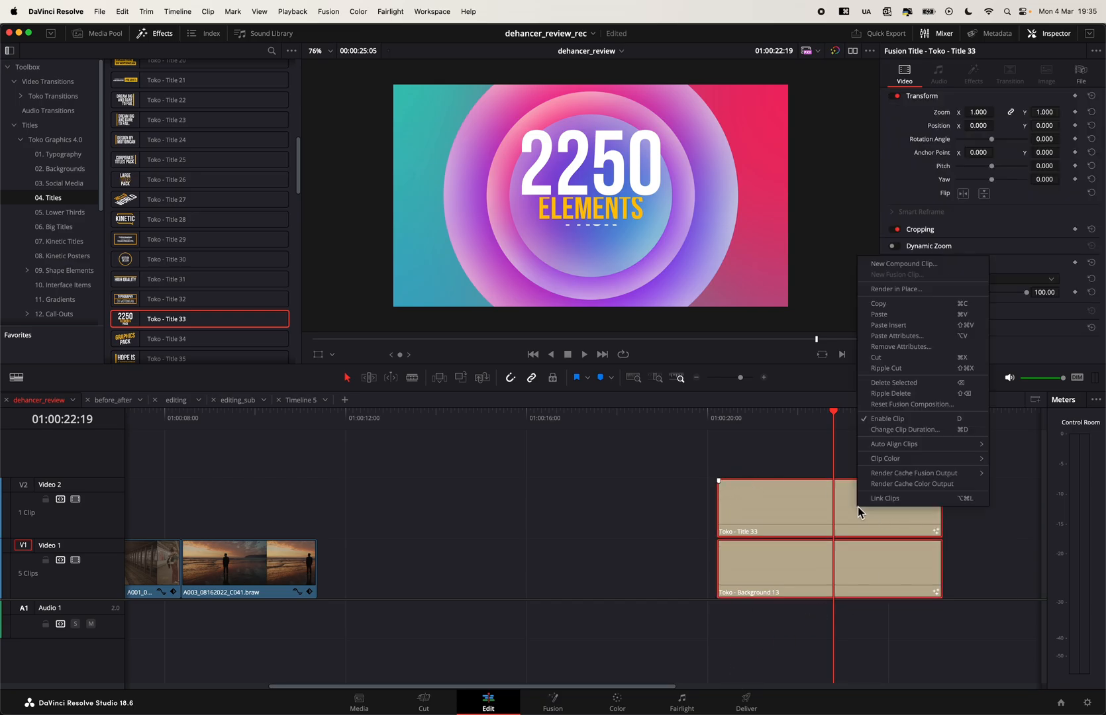
{"action": "left_click", "coordinate": [888, 263]}
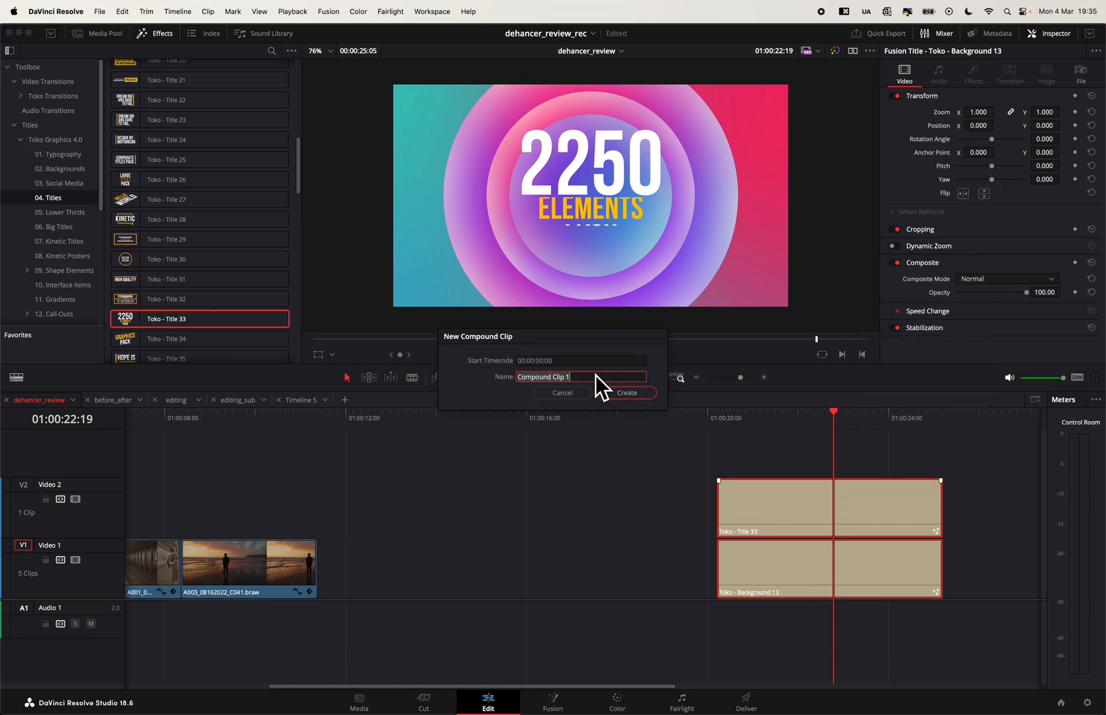
{"action": "left_click", "coordinate": [621, 394]}
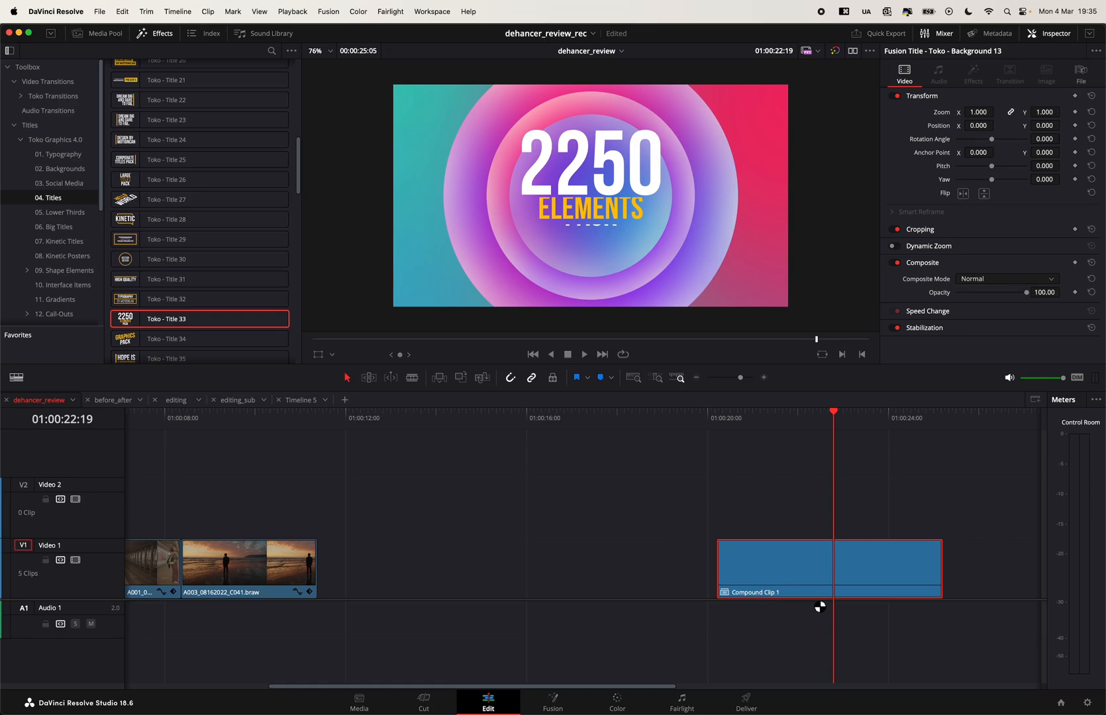
- Delete the compound clip from Video 1
{"action": "right_click", "coordinate": [793, 552]}
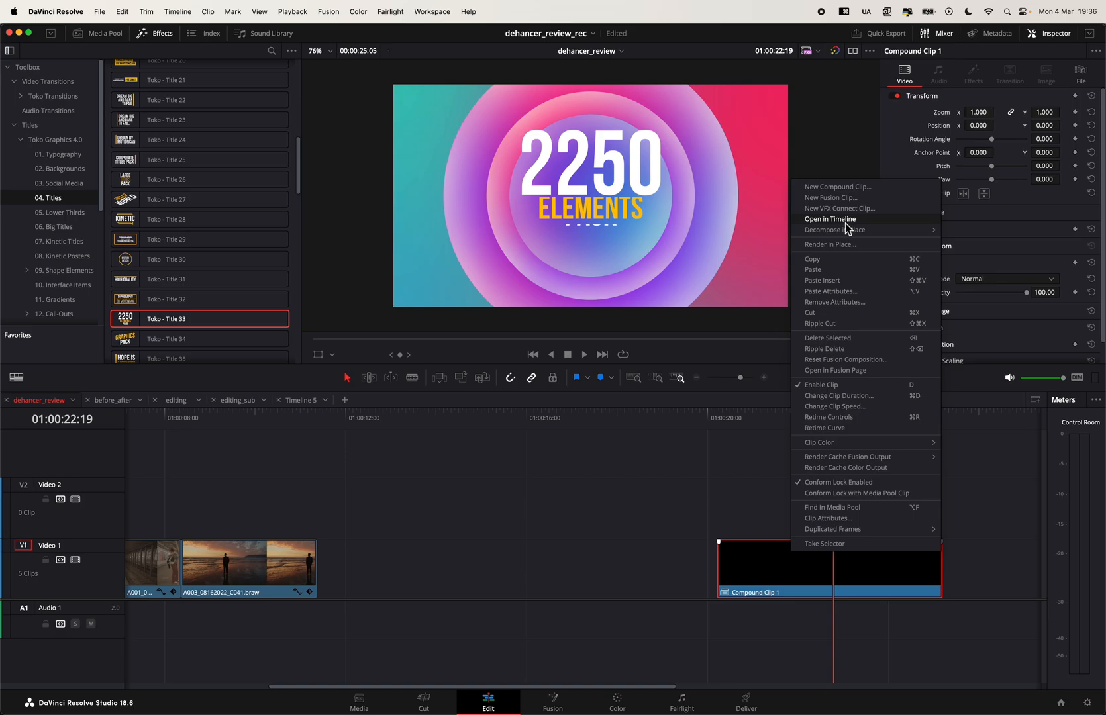
{"action": "left_click", "coordinate": [783, 566]}
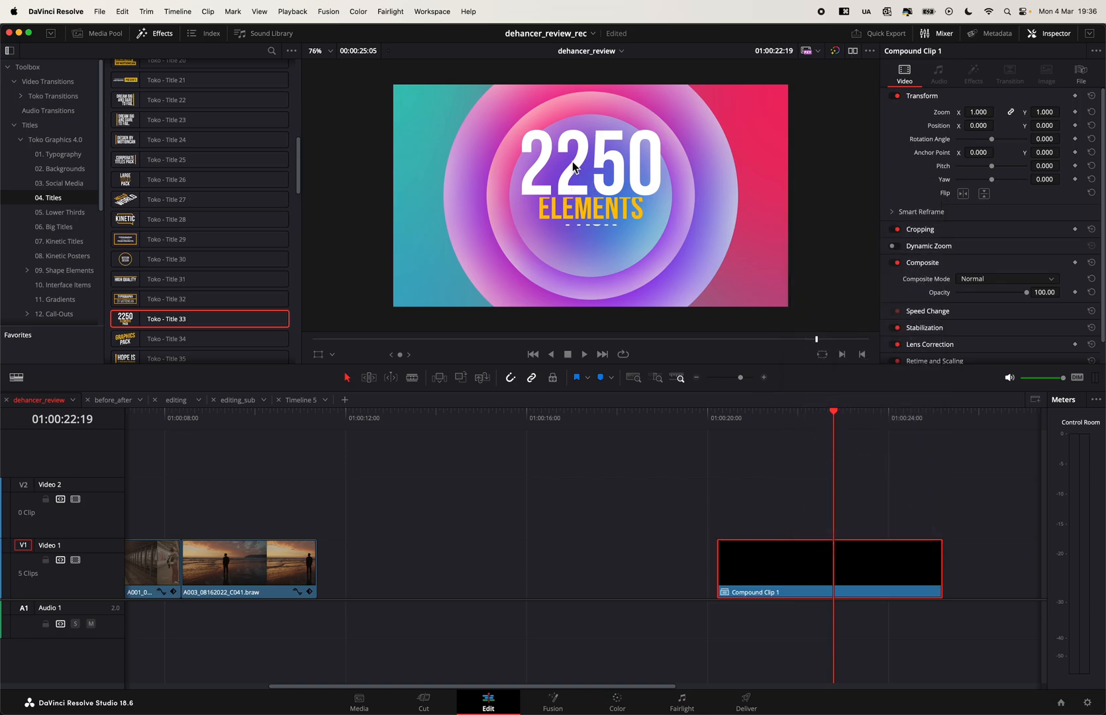
{"action": "mouse_move", "coordinate": [818, 580]}
{"action": "key", "text": "BackSpace"}
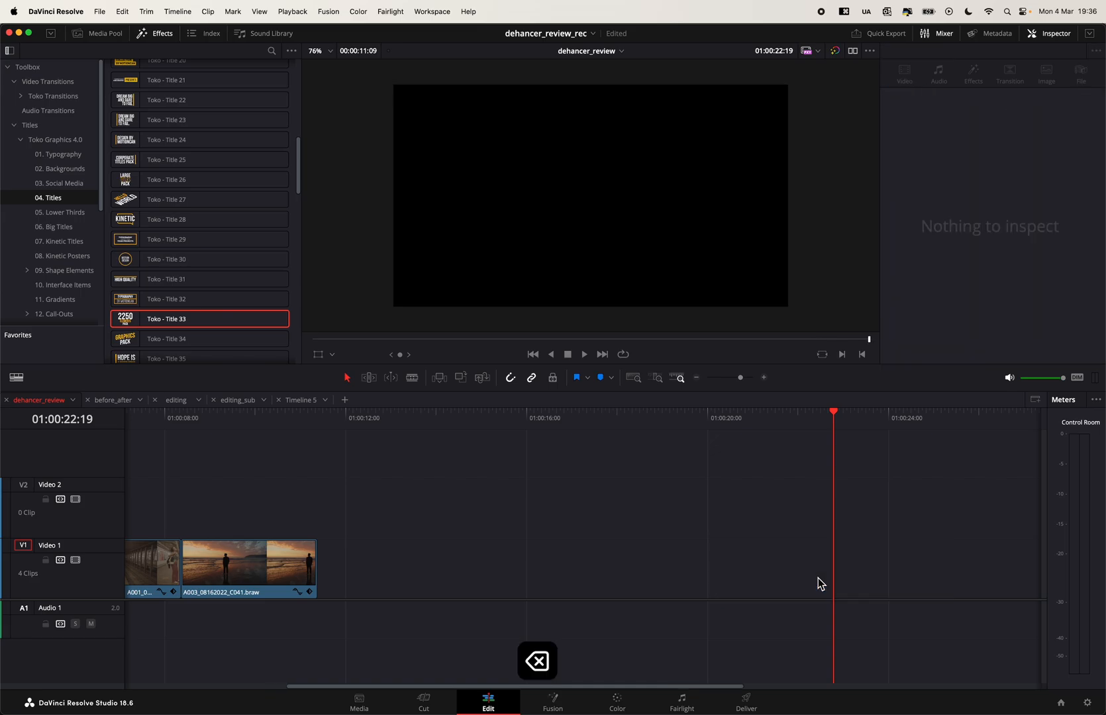
- Place Toko - Lower Third 59 from the Lower Thirds category on Video 1 and extend its end to about 01:00:25:01
{"action": "left_click", "coordinate": [61, 214]}
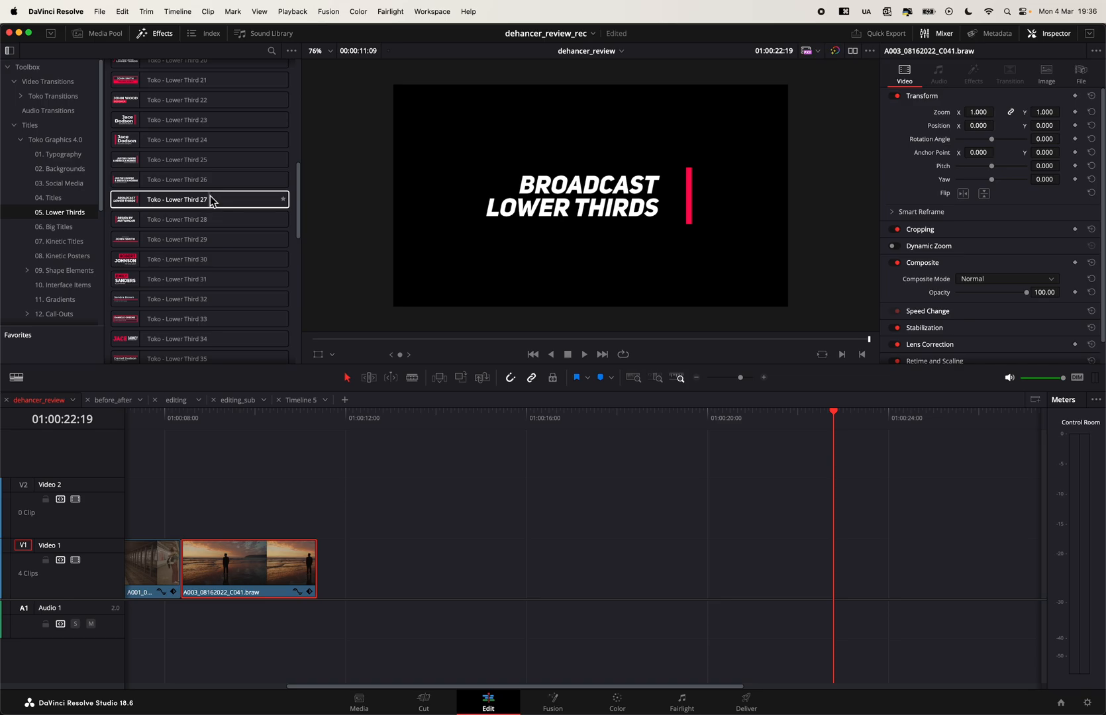
{"action": "scroll", "coordinate": [225, 264], "scroll_direction": "down", "scroll_amount": 10}
{"action": "scroll", "coordinate": [250, 337], "scroll_direction": "down", "scroll_amount": 3}
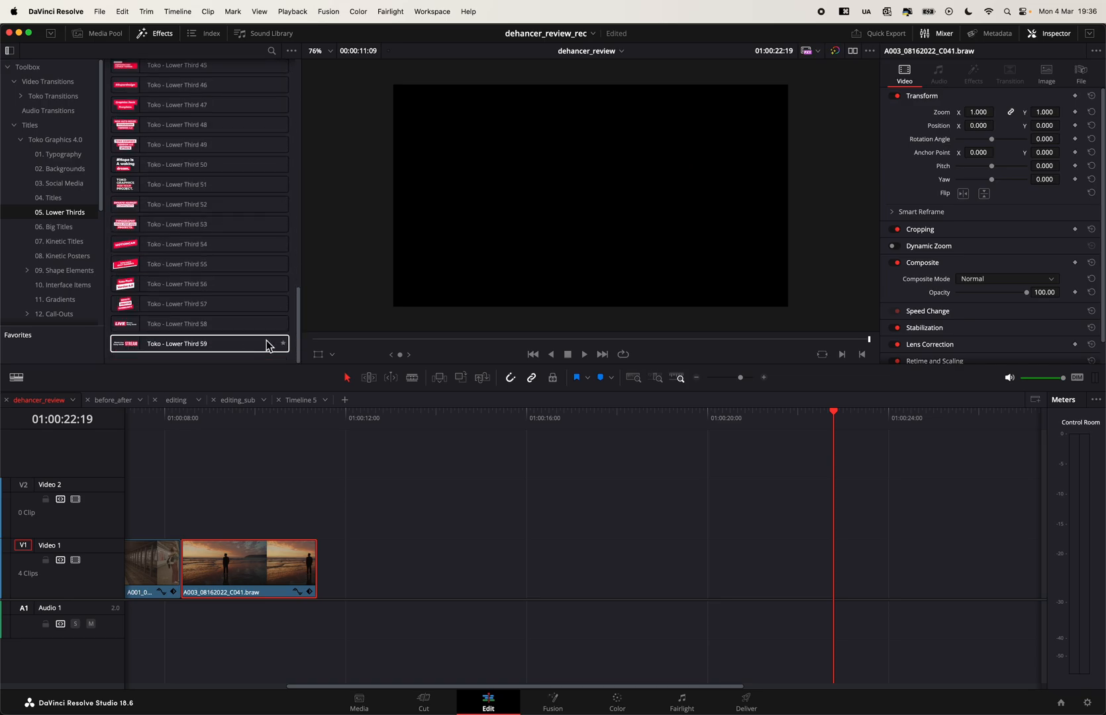
{"action": "left_click_drag", "start_coordinate": [137, 350], "coordinate": [675, 576]}
{"action": "left_click_drag", "start_coordinate": [890, 566], "coordinate": [933, 561]}
{"action": "left_click", "coordinate": [820, 559]}
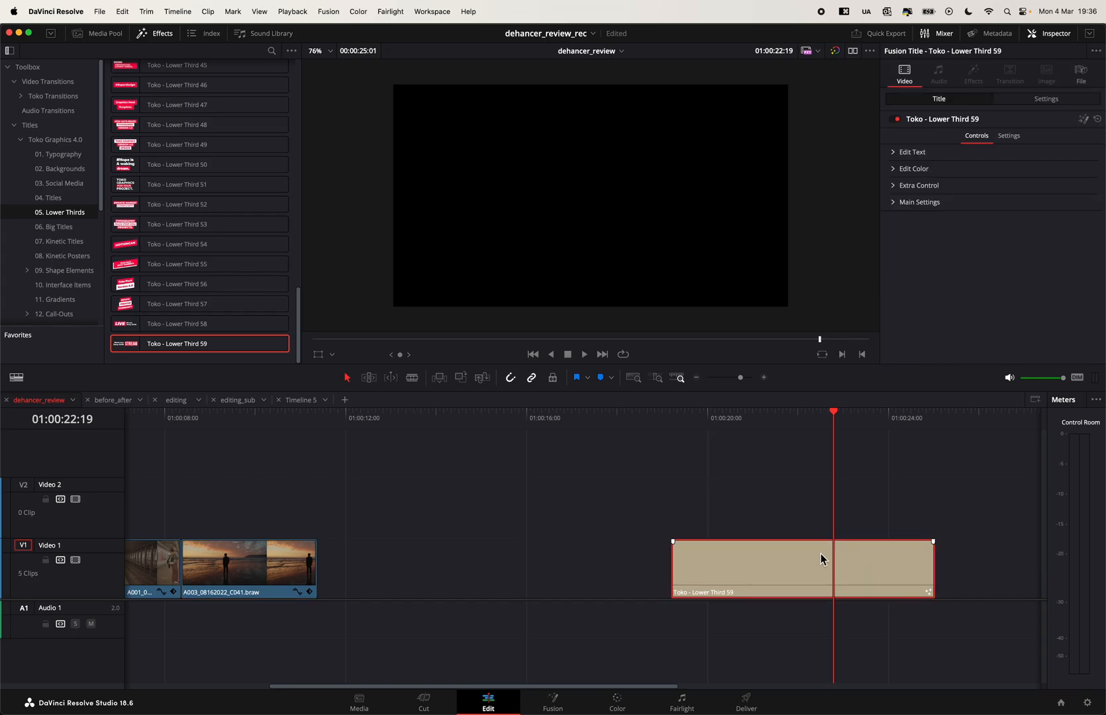
- Examine the Edit Text settings and font choices for the STREAM line of Lower Third 59 at 01:00:21:17
{"action": "left_click", "coordinate": [892, 153]}
{"action": "left_click", "coordinate": [890, 154]}
{"action": "left_click", "coordinate": [786, 419]}
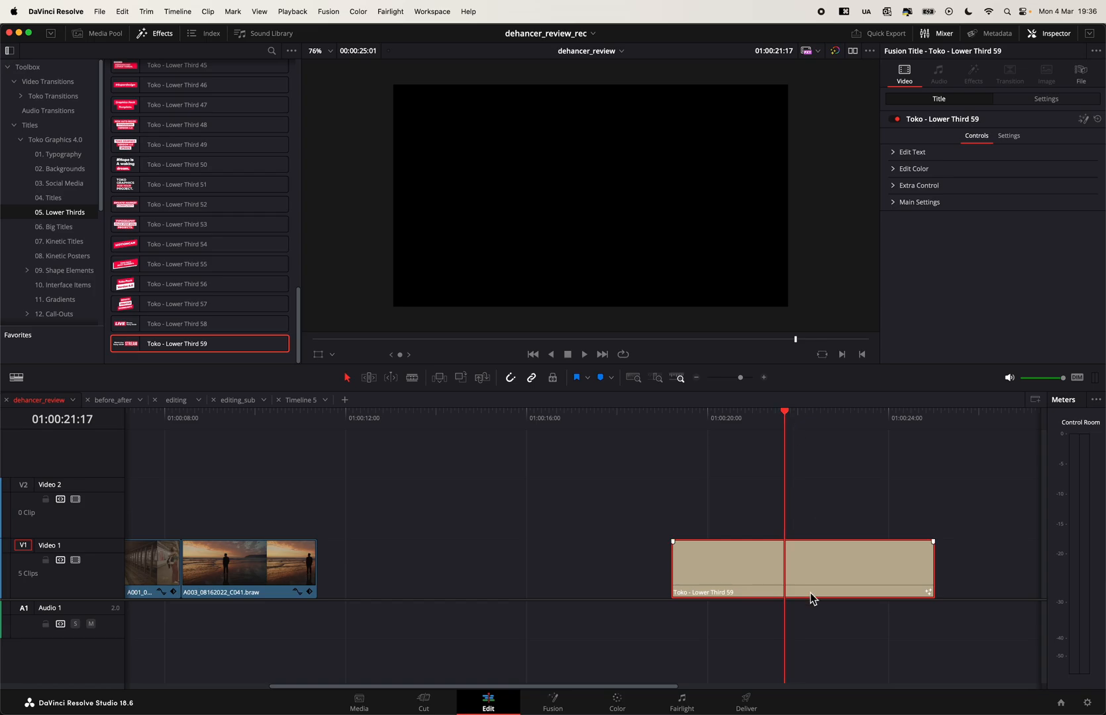
{"action": "left_click", "coordinate": [895, 152]}
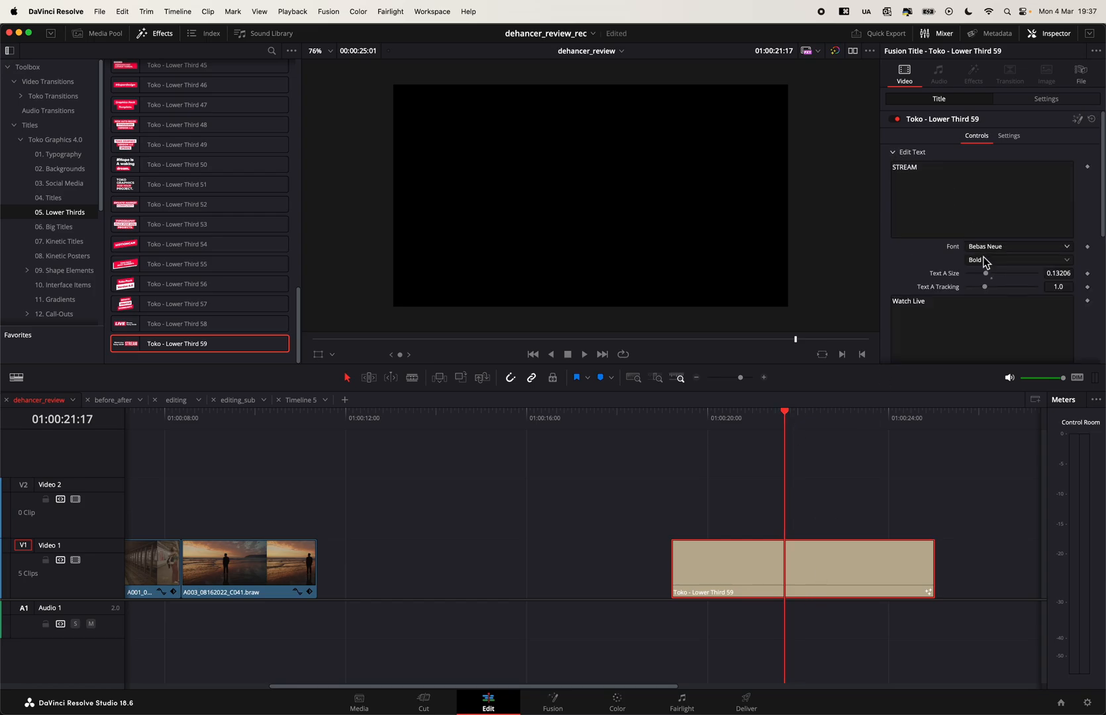
{"action": "left_click", "coordinate": [1003, 247]}
{"action": "scroll", "coordinate": [1023, 501], "scroll_direction": "down", "scroll_amount": 5}
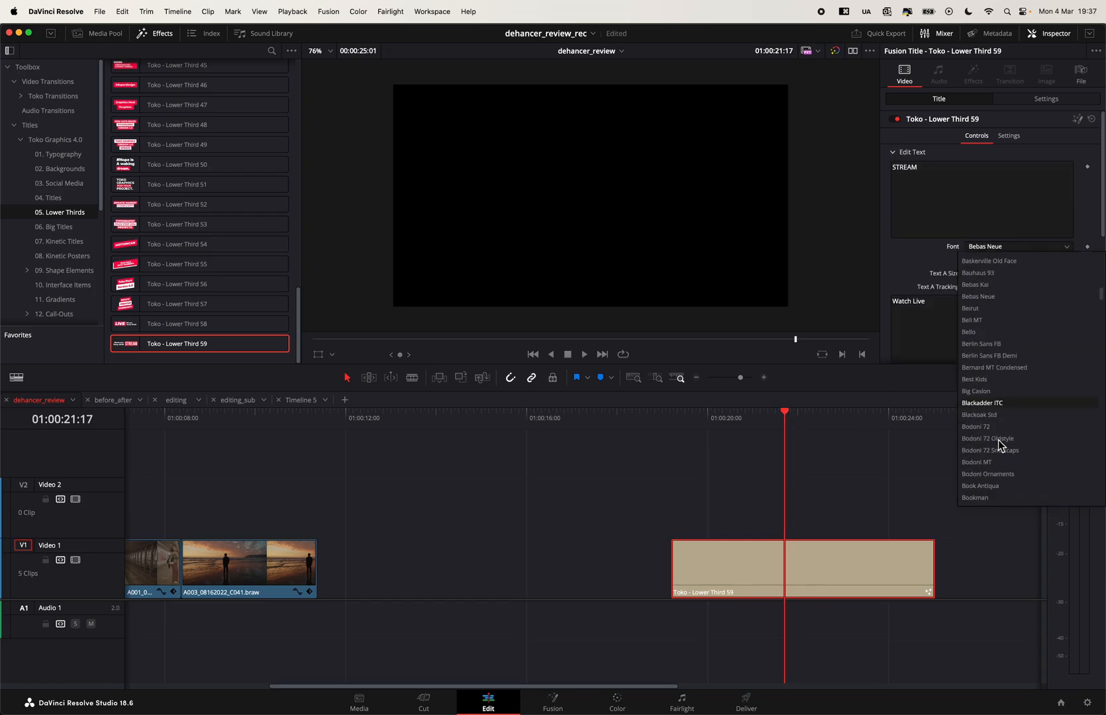
{"action": "left_click", "coordinate": [919, 258]}
{"action": "scroll", "coordinate": [913, 281], "scroll_direction": "down", "scroll_amount": 3}
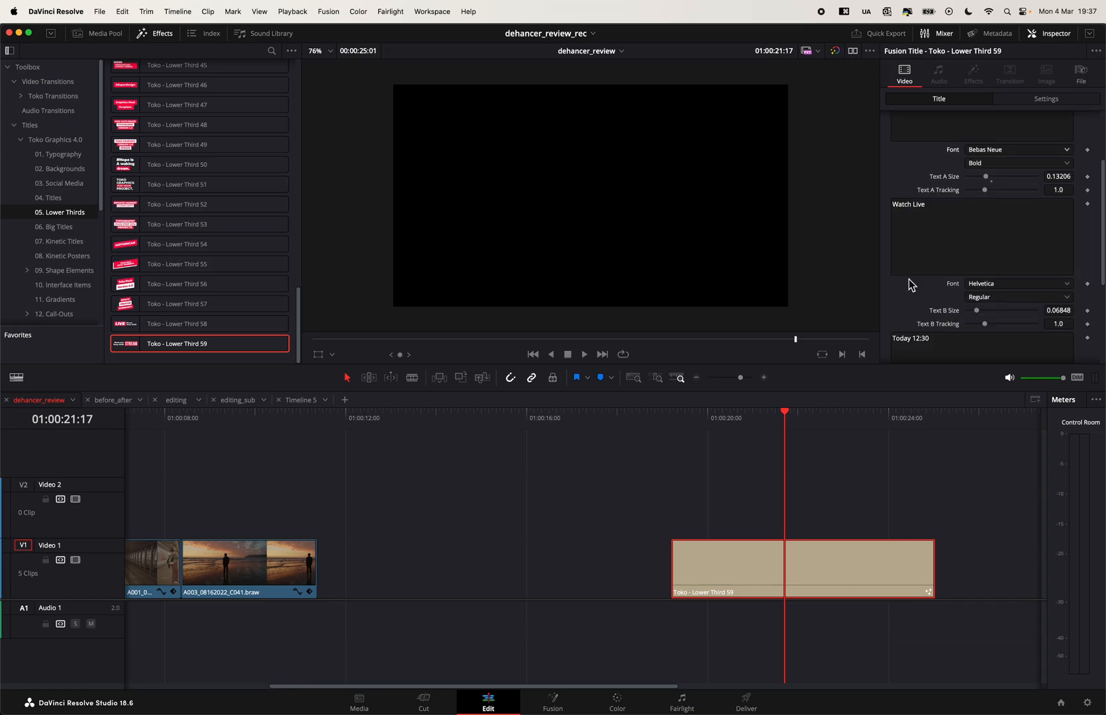
- Examine the font choices for the Watch Live and Today 12:30 lines of Lower Third 59
{"action": "left_click", "coordinate": [981, 285]}
{"action": "left_click", "coordinate": [948, 323]}
{"action": "scroll", "coordinate": [948, 323], "scroll_direction": "down", "scroll_amount": 3}
{"action": "left_click", "coordinate": [989, 288]}
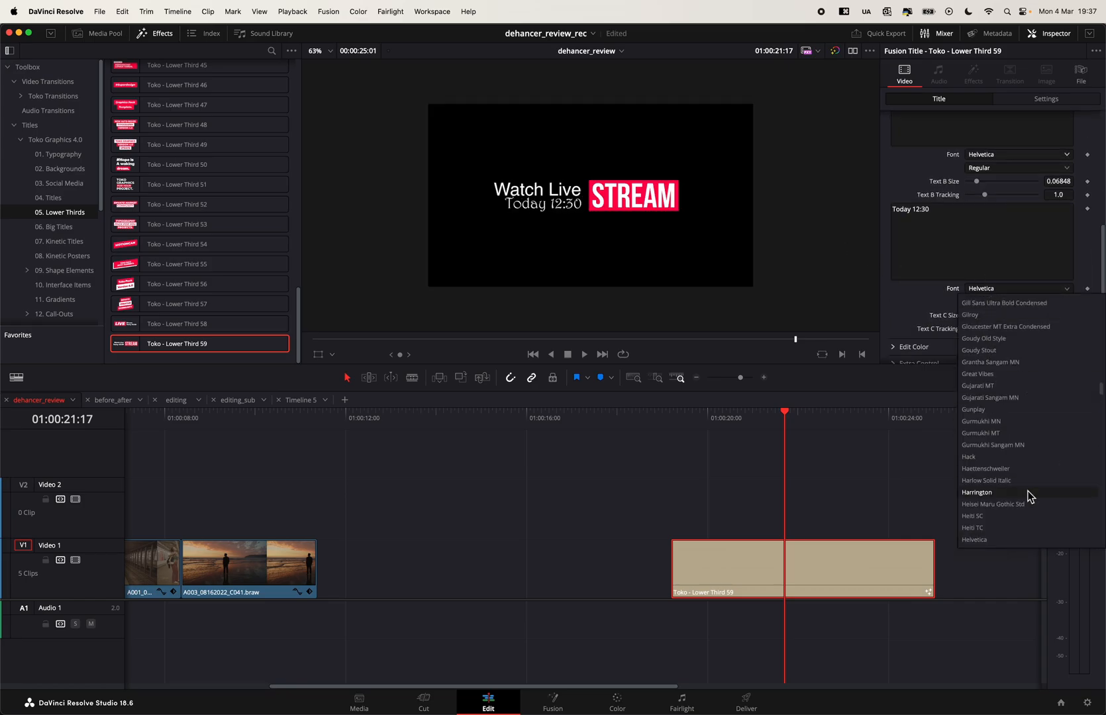
{"action": "left_click", "coordinate": [925, 314]}
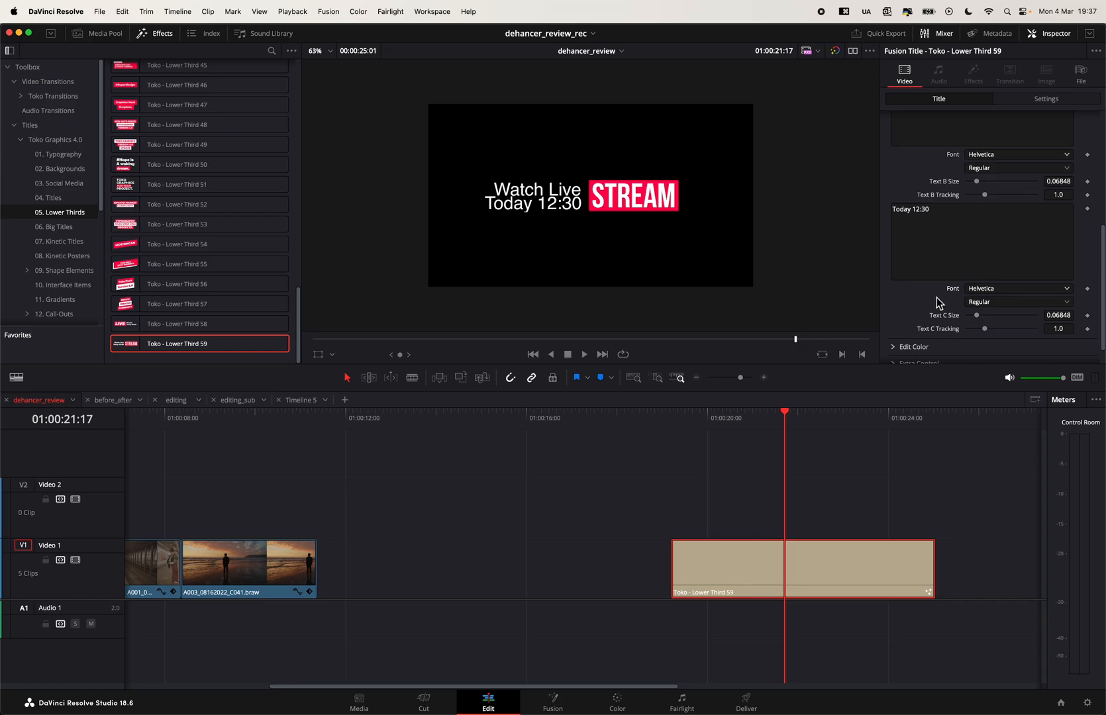
{"action": "scroll", "coordinate": [906, 225], "scroll_direction": "up", "scroll_amount": 5}
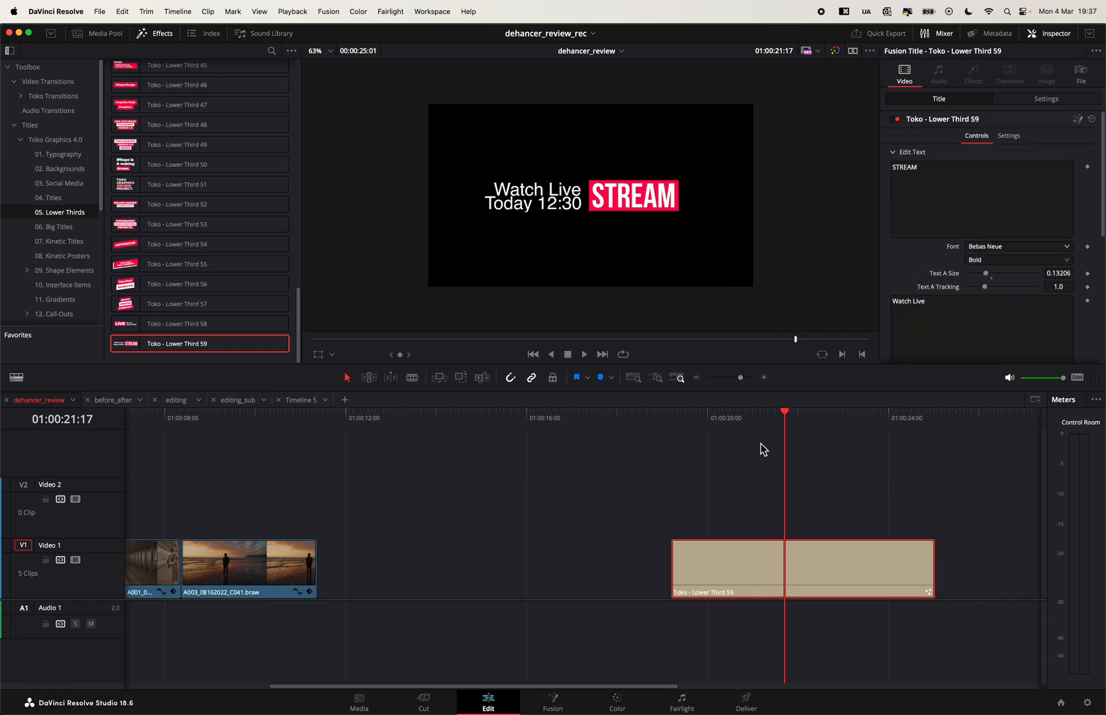
- Preview the Lower Third 59 animation up to 01:00:22:05 and fit the picture to the viewer
{"action": "left_click", "coordinate": [731, 423]}
{"action": "left_click_drag", "start_coordinate": [731, 423], "coordinate": [806, 437]}
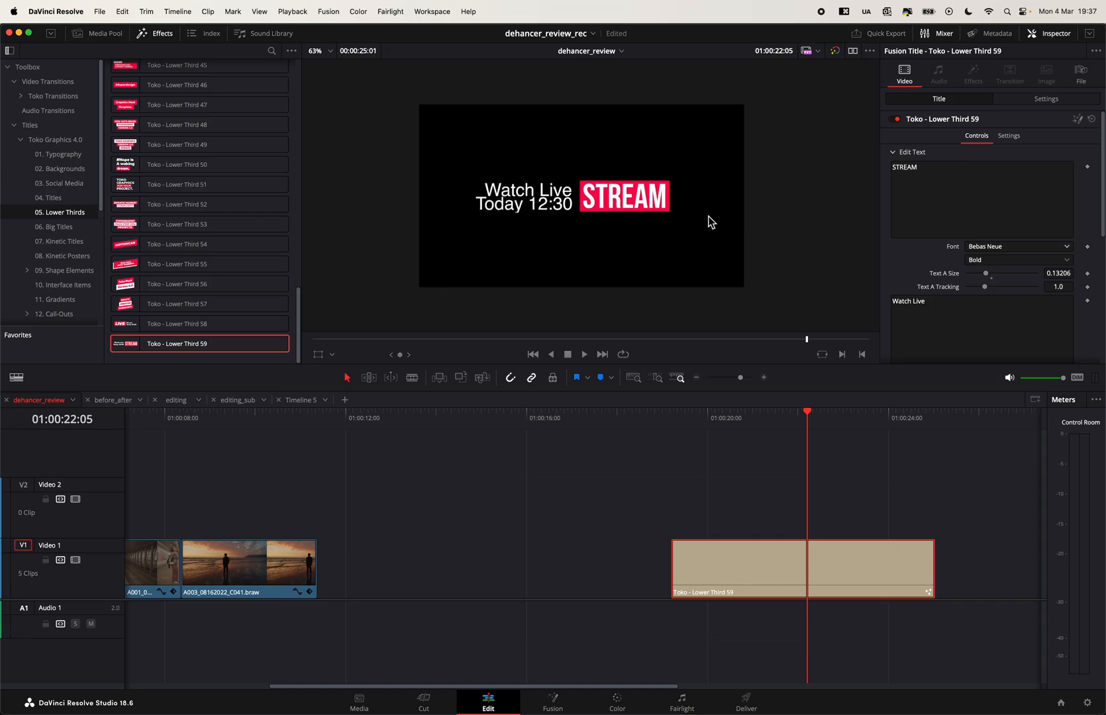
{"action": "key", "text": "z"}
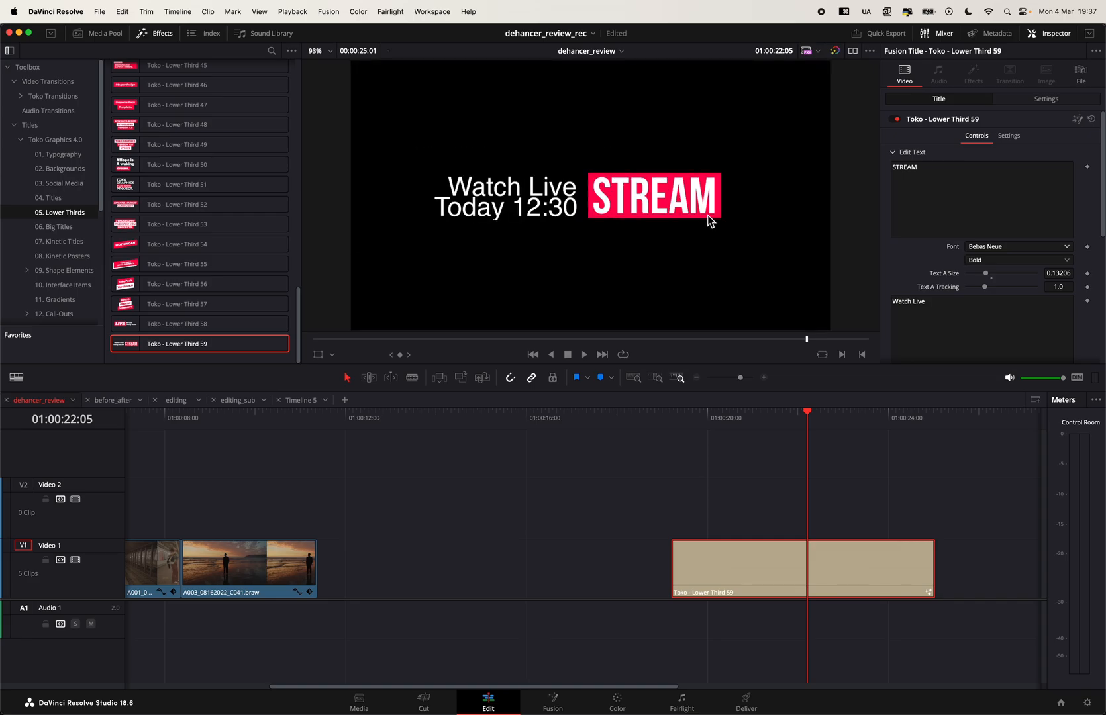
- Search the computer for "font" to locate Font Book, dismiss the search and deselect the timeline clip
{"action": "key", "text": "super+space"}
{"action": "type", "text": "fon"}
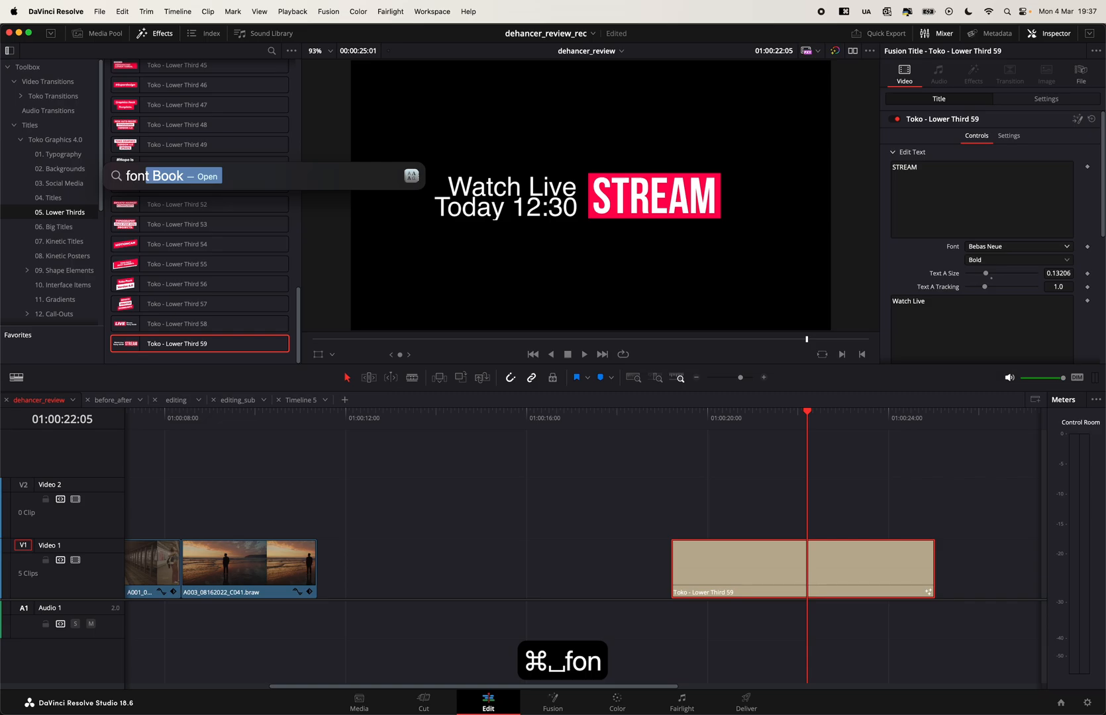
{"action": "type", "text": "t"}
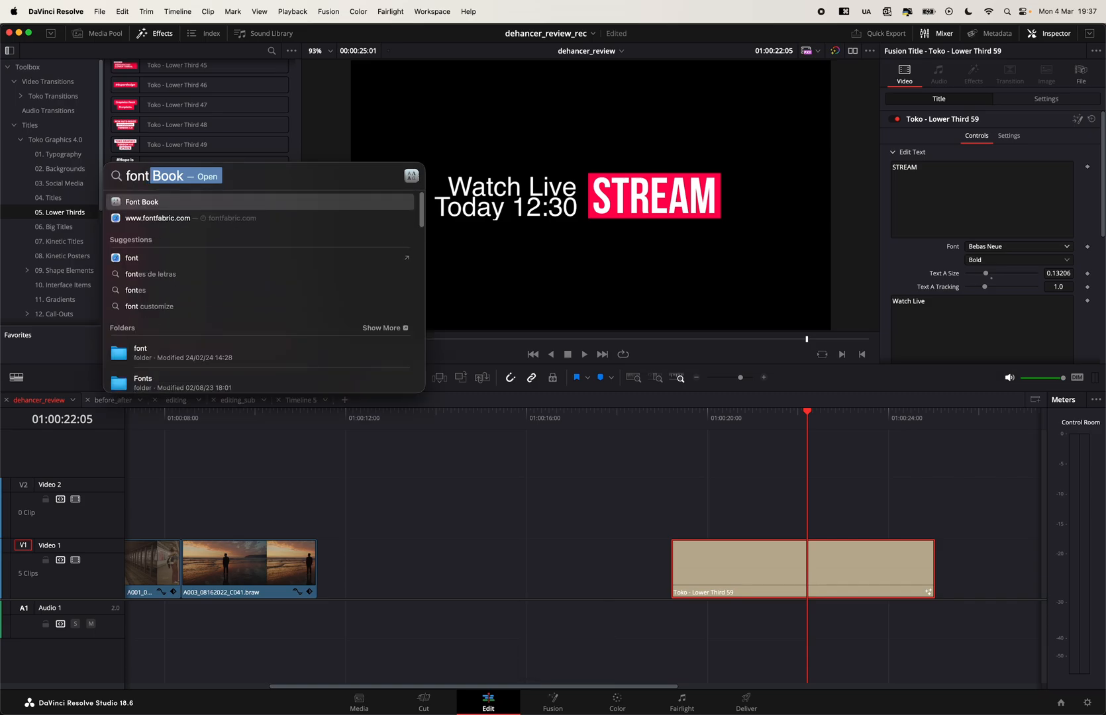
{"action": "key", "text": "Escape"}
{"action": "left_click", "coordinate": [890, 455]}
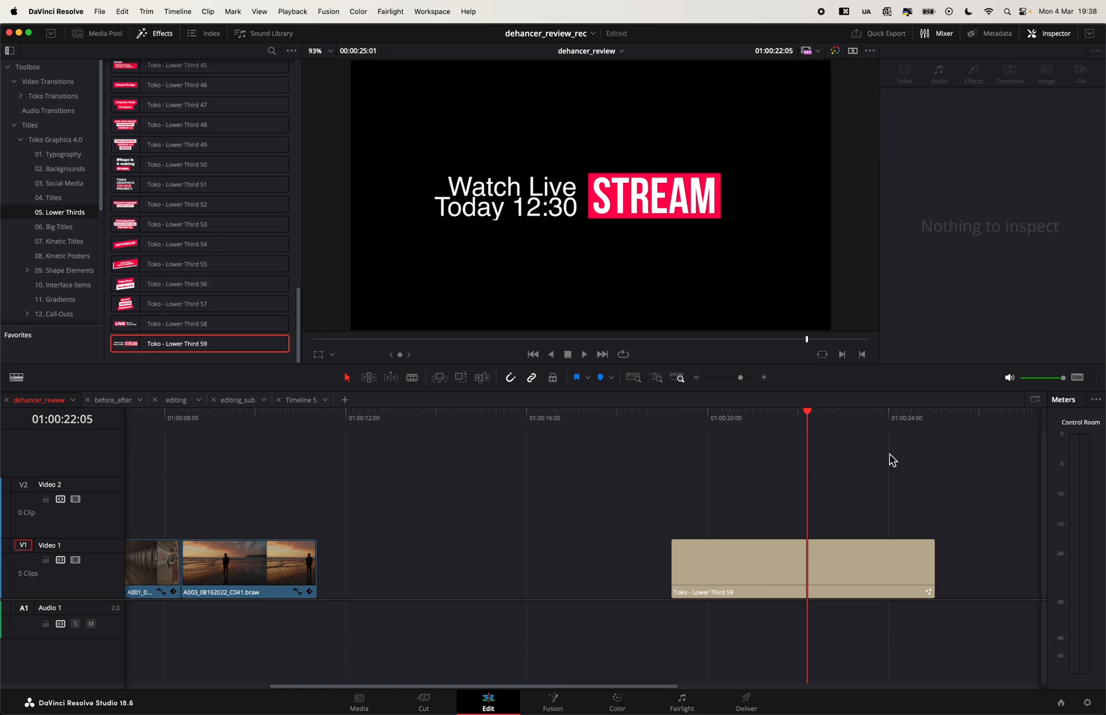
- Review the font settings of all three Lower Third 59 text lines again and preview the title at 01:00:22:07
{"action": "left_click", "coordinate": [750, 437]}
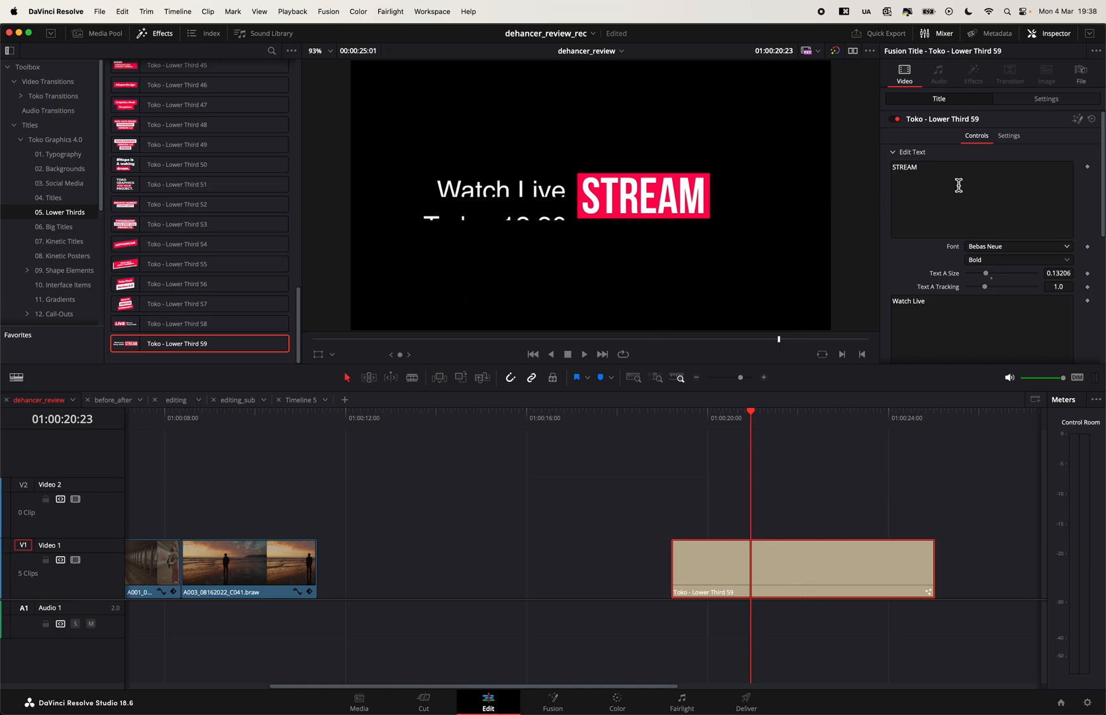
{"action": "left_click", "coordinate": [994, 247]}
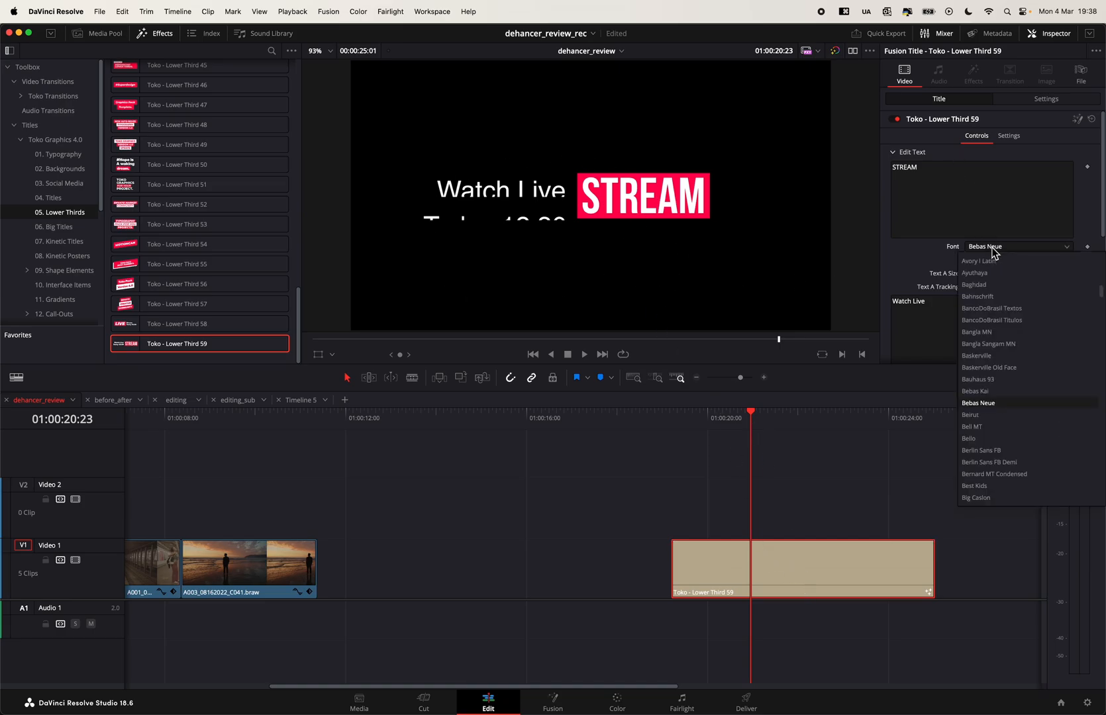
{"action": "left_click", "coordinate": [911, 277]}
{"action": "scroll", "coordinate": [913, 283], "scroll_direction": "down", "scroll_amount": 4}
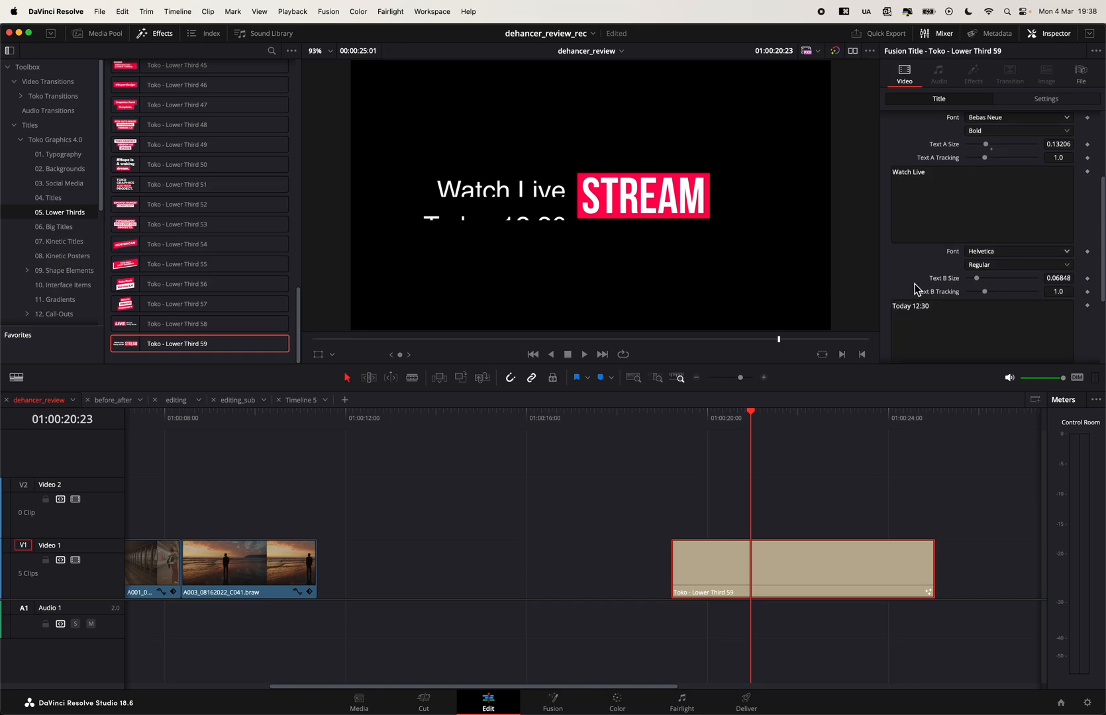
{"action": "left_click", "coordinate": [994, 252]}
{"action": "left_click", "coordinate": [879, 261]}
{"action": "scroll", "coordinate": [979, 298], "scroll_direction": "down", "scroll_amount": 4}
{"action": "left_click", "coordinate": [997, 263]}
{"action": "left_click", "coordinate": [917, 283]}
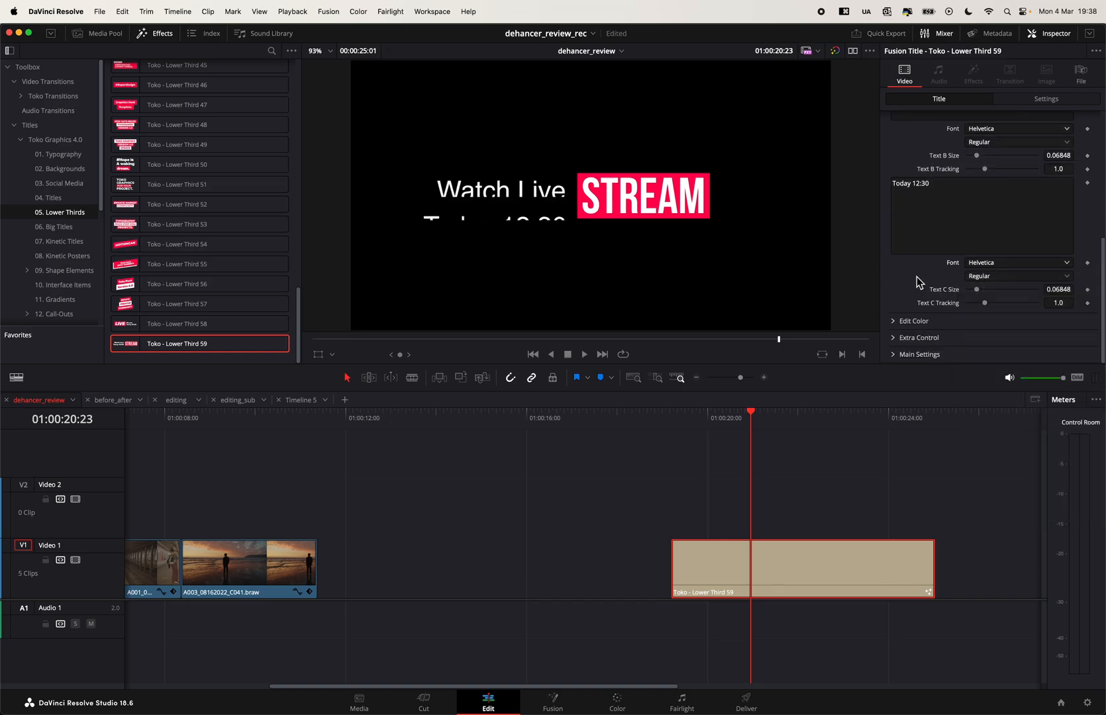
{"action": "left_click", "coordinate": [787, 417]}
{"action": "left_click_drag", "start_coordinate": [788, 417], "coordinate": [810, 420]}
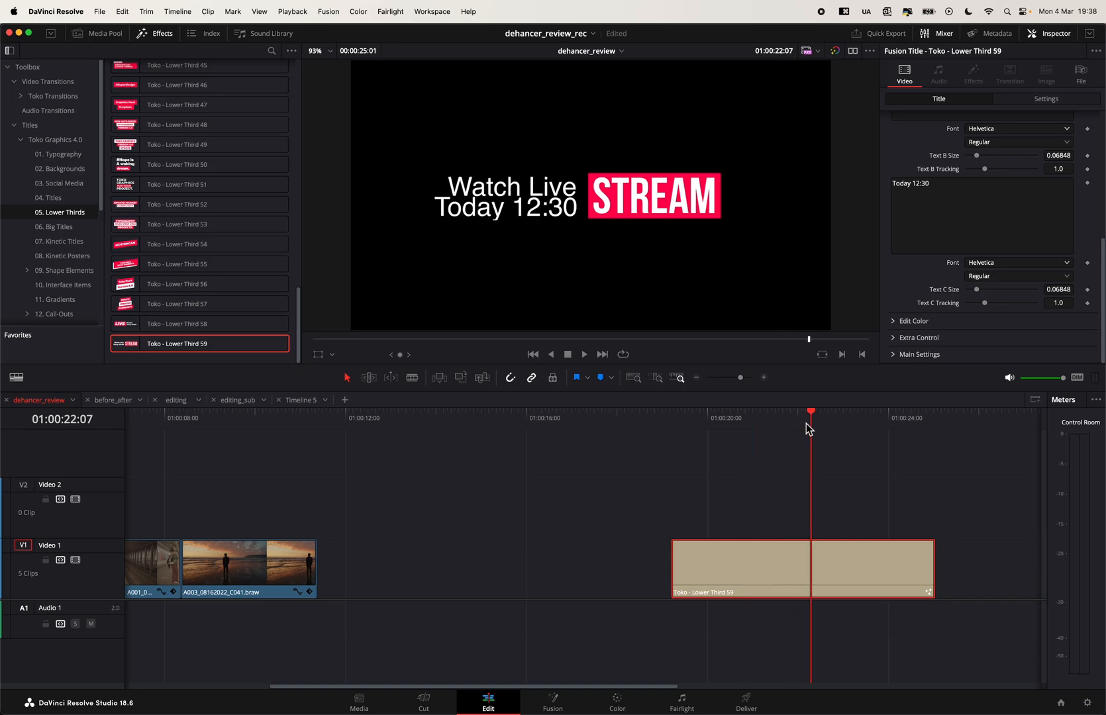
- Place Toko - Big Title 38 from the Big Titles category on Video 2 from about 01:00:24:04 and preview it at 01:00:27:16
{"action": "left_click", "coordinate": [54, 226]}
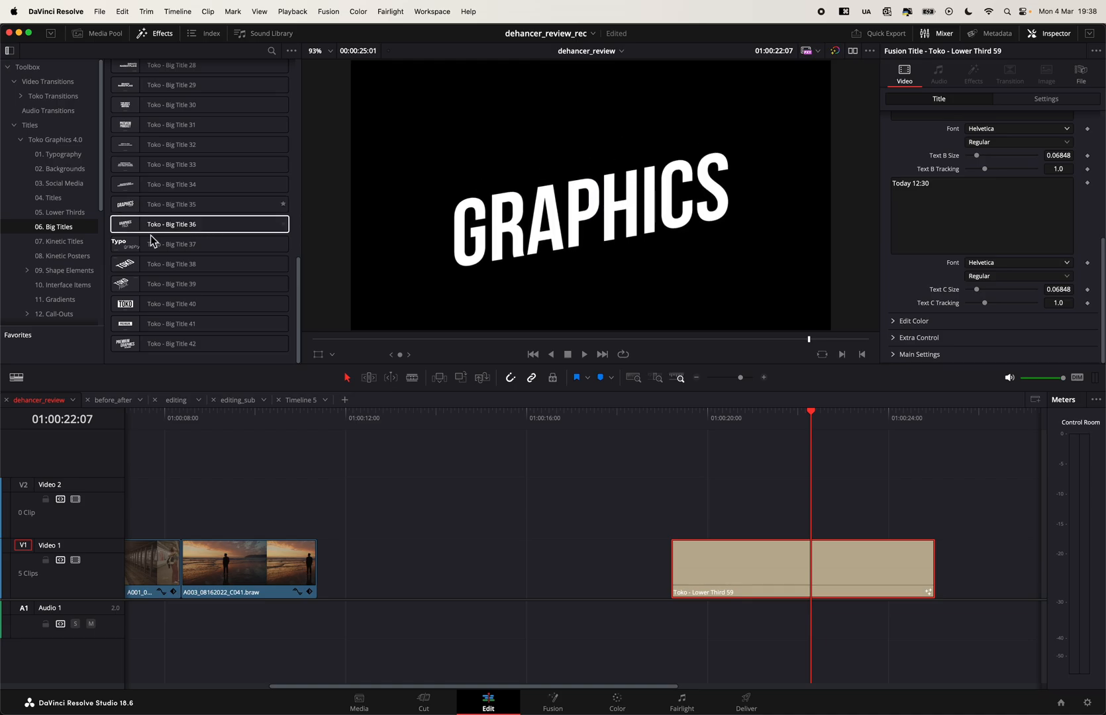
{"action": "left_click", "coordinate": [128, 286]}
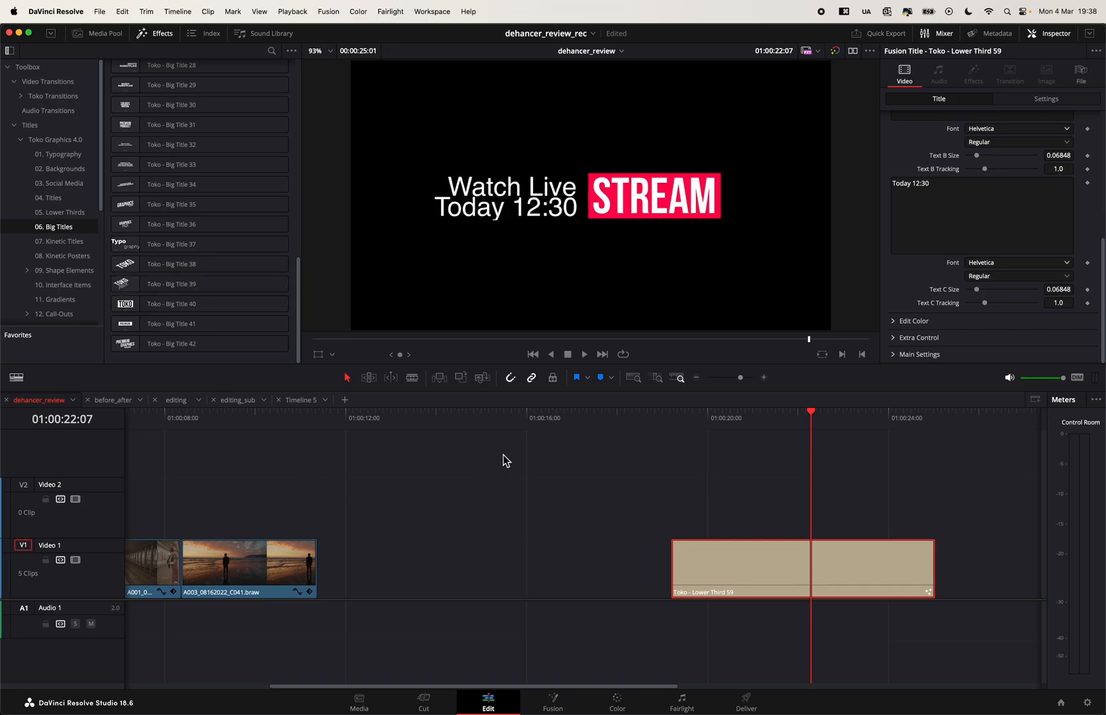
{"action": "left_click_drag", "start_coordinate": [174, 276], "coordinate": [899, 478]}
{"action": "left_click_drag", "start_coordinate": [822, 423], "coordinate": [1009, 450]}
{"action": "scroll", "coordinate": [780, 444], "scroll_direction": "right", "scroll_amount": 5}
{"action": "mouse_move", "coordinate": [795, 421]}
{"action": "left_mouse_down"}
{"action": "mouse_move", "coordinate": [834, 431]}
{"action": "mouse_move", "coordinate": [775, 418]}
{"action": "mouse_move", "coordinate": [791, 419]}
{"action": "left_mouse_up"}
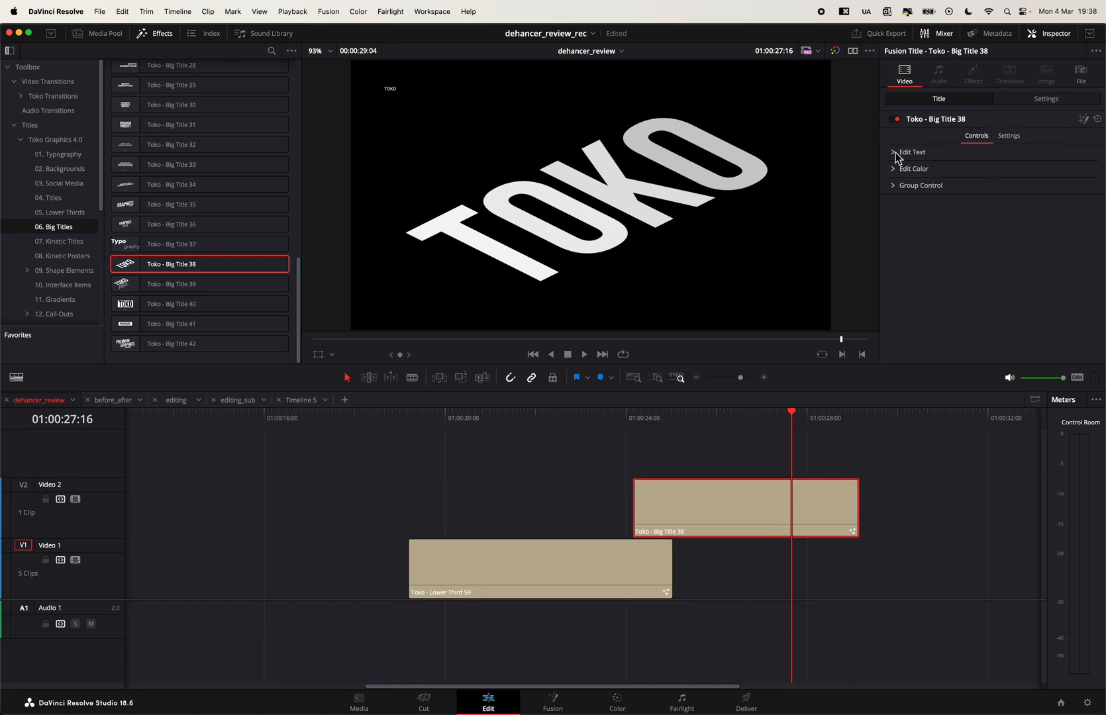
- Examine the Group Control, Edit Color and Edit Text settings of Big Title 38 and preview its animation
{"action": "left_click", "coordinate": [893, 188]}
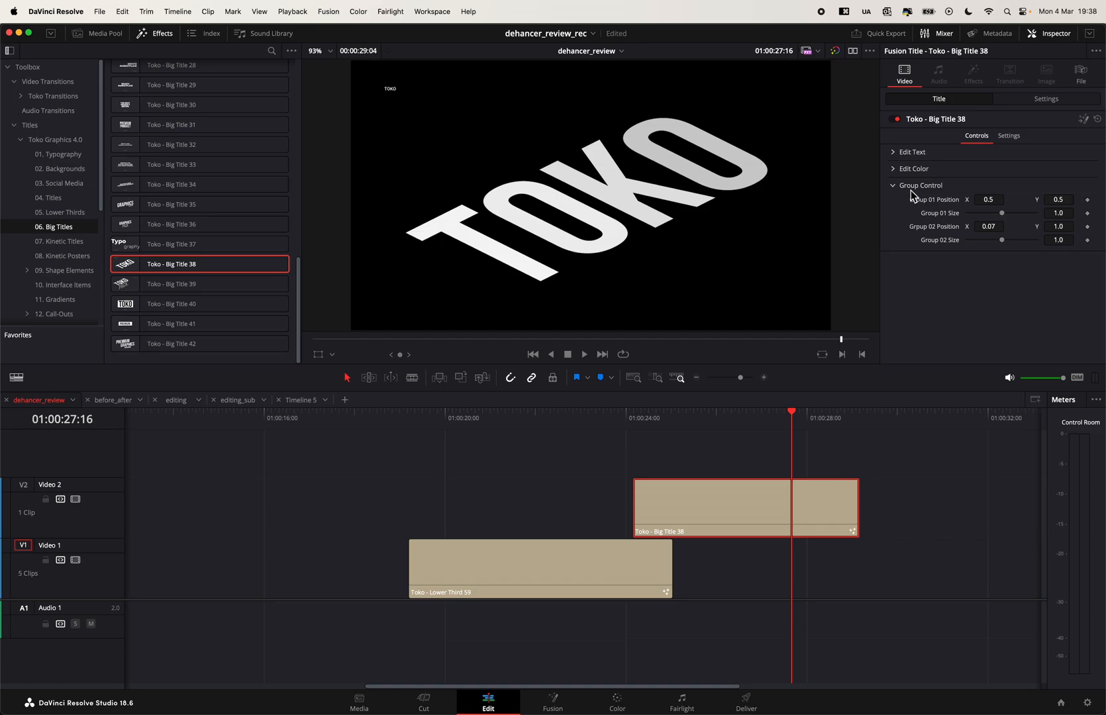
{"action": "left_click", "coordinate": [893, 168]}
{"action": "left_click", "coordinate": [893, 169]}
{"action": "left_click", "coordinate": [894, 152]}
{"action": "scroll", "coordinate": [1091, 274], "scroll_direction": "down", "scroll_amount": 2}
{"action": "scroll", "coordinate": [1096, 172], "scroll_direction": "down", "scroll_amount": 1}
{"action": "scroll", "coordinate": [1053, 198], "scroll_direction": "down", "scroll_amount": 3}
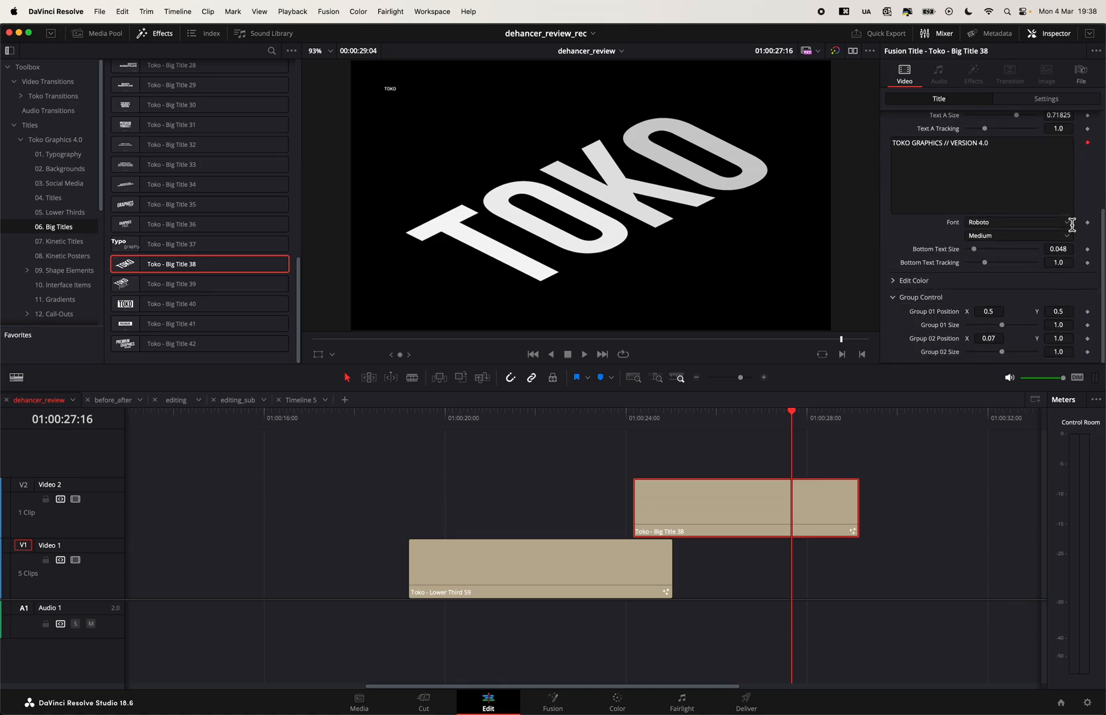
{"action": "scroll", "coordinate": [1071, 172], "scroll_direction": "up", "scroll_amount": 6}
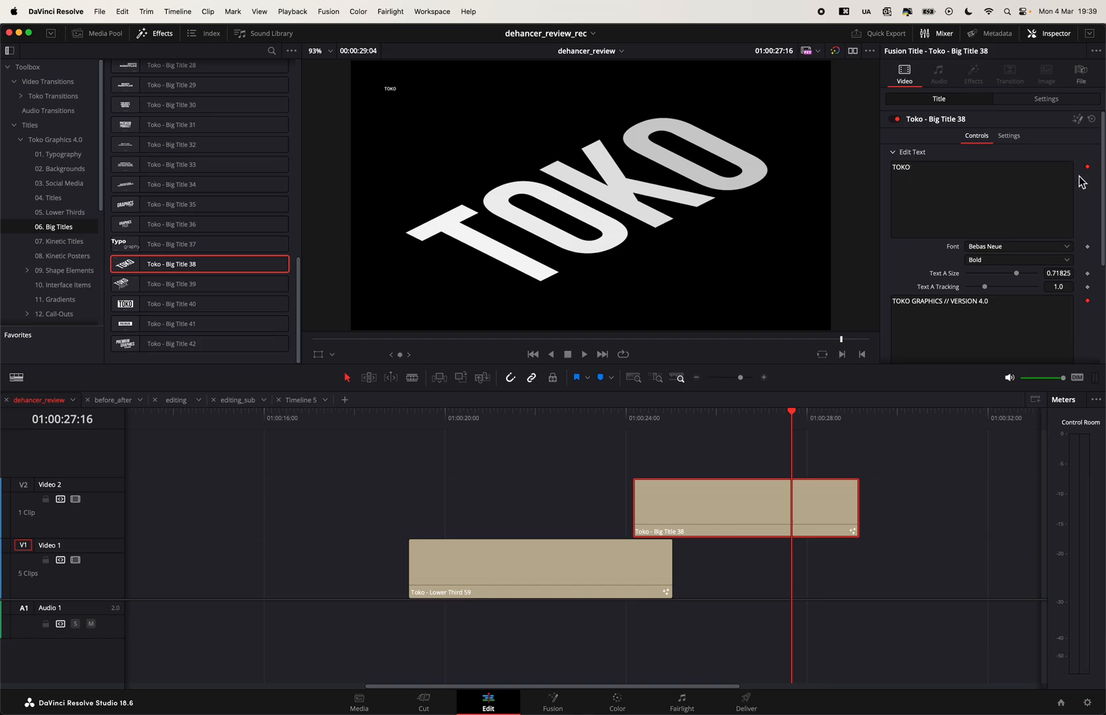
{"action": "scroll", "coordinate": [1051, 205], "scroll_direction": "down", "scroll_amount": 1}
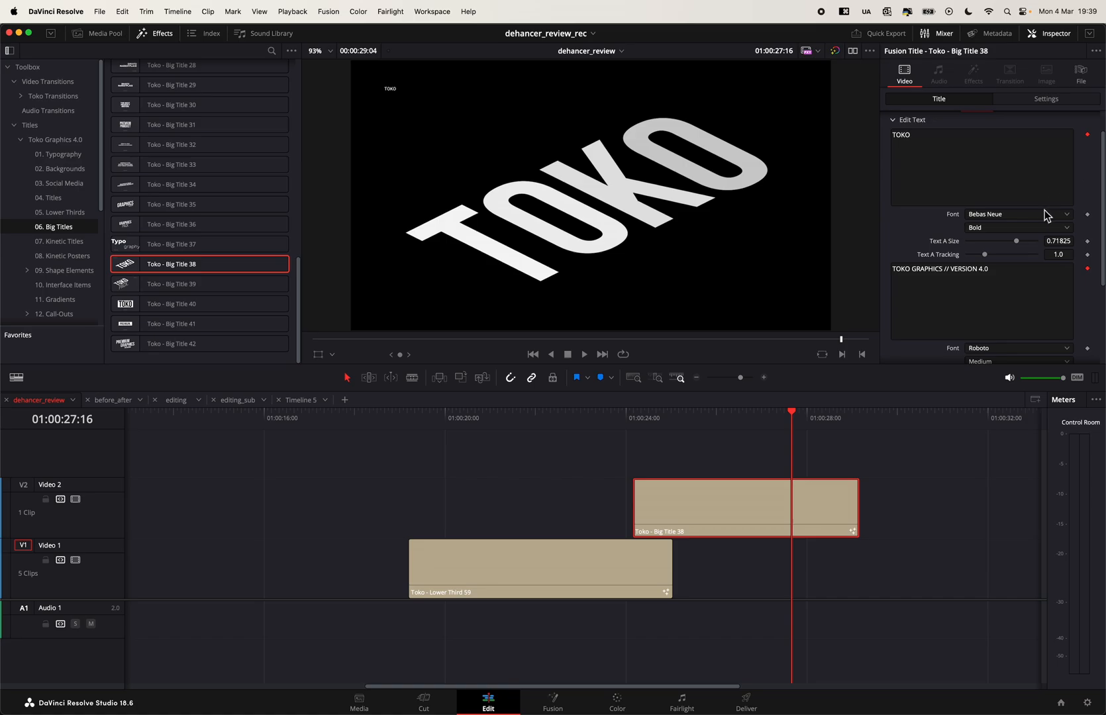
{"action": "scroll", "coordinate": [1021, 231], "scroll_direction": "down", "scroll_amount": 4}
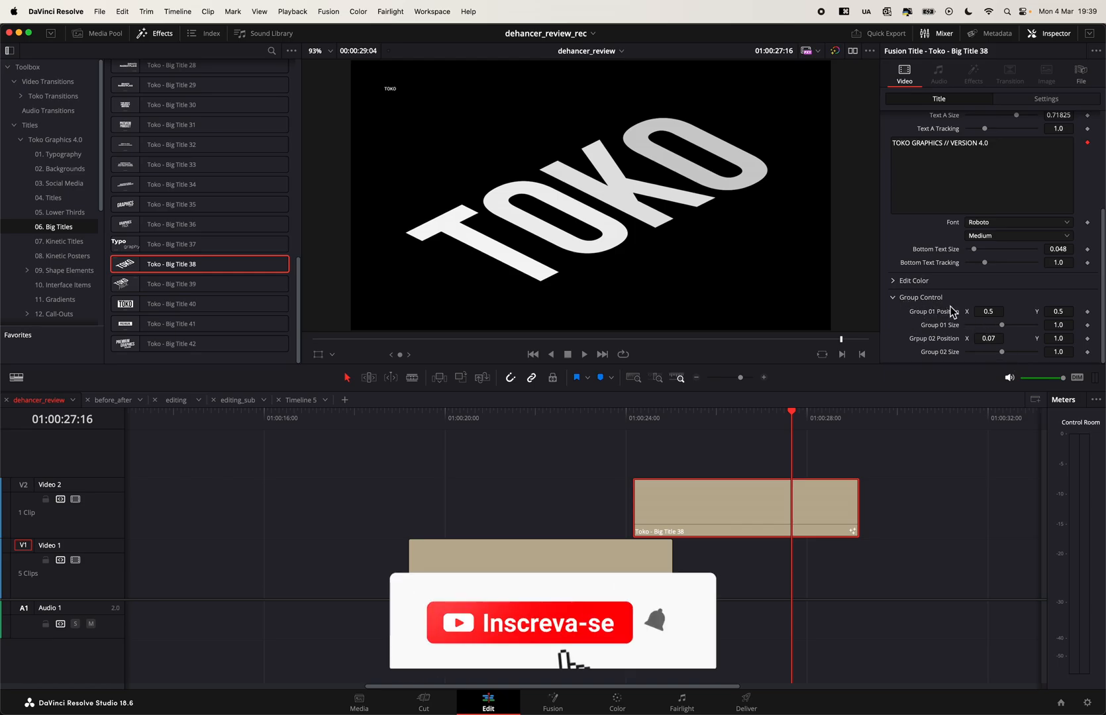
{"action": "left_click_drag", "start_coordinate": [635, 421], "coordinate": [805, 417]}
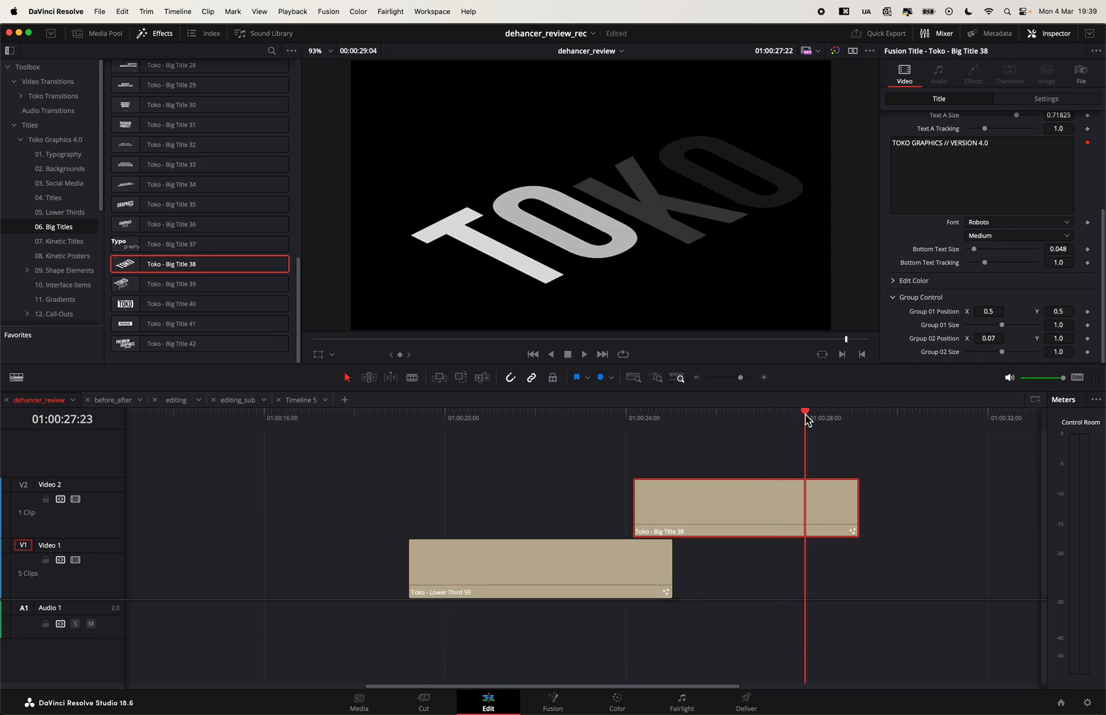
- Add Toko - Big Title 40 above the other titles and delete all the Toko title clips from the timeline
{"action": "left_click_drag", "start_coordinate": [163, 312], "coordinate": [926, 431]}
{"action": "left_click", "coordinate": [755, 417]}
{"action": "left_click_drag", "start_coordinate": [999, 506], "coordinate": [602, 629]}
{"action": "key", "text": "BackSpace"}
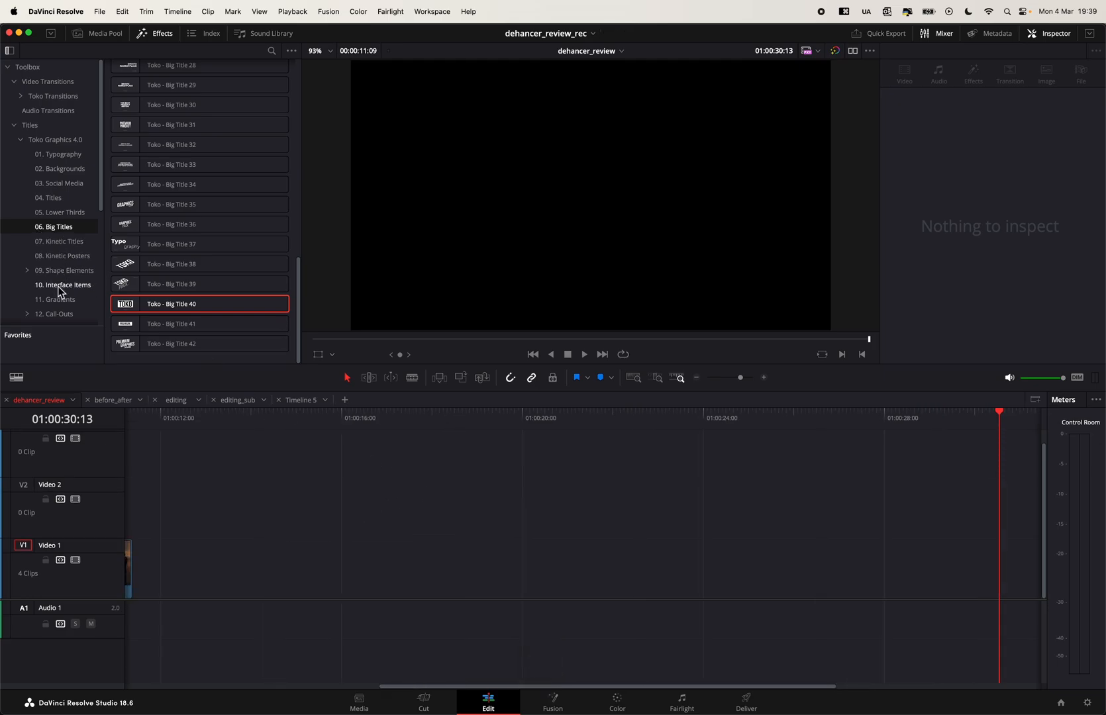
- Place Toko - Shape Line 39 from the Shape Elements category on Video 1 at about 01:00:21:19 and preview it
{"action": "left_click", "coordinate": [69, 270]}
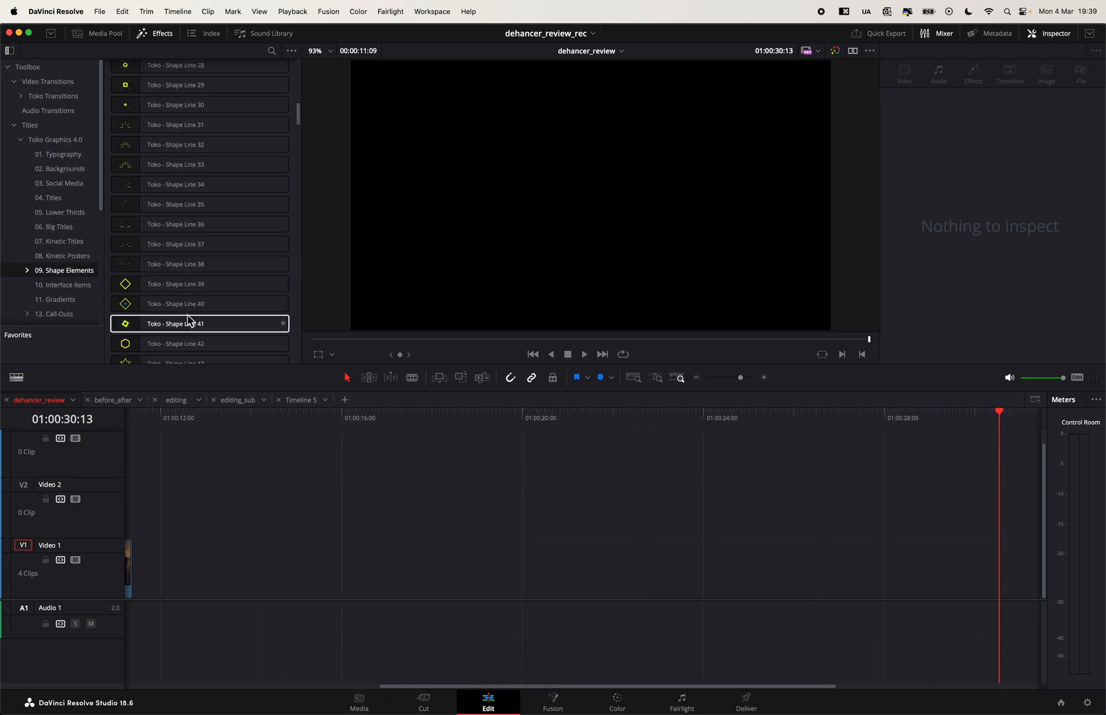
{"action": "left_click_drag", "start_coordinate": [127, 284], "coordinate": [632, 563]}
{"action": "mouse_move", "coordinate": [626, 424]}
{"action": "left_mouse_down"}
{"action": "mouse_move", "coordinate": [684, 423]}
{"action": "mouse_move", "coordinate": [621, 433]}
{"action": "mouse_move", "coordinate": [642, 433]}
{"action": "left_mouse_up"}
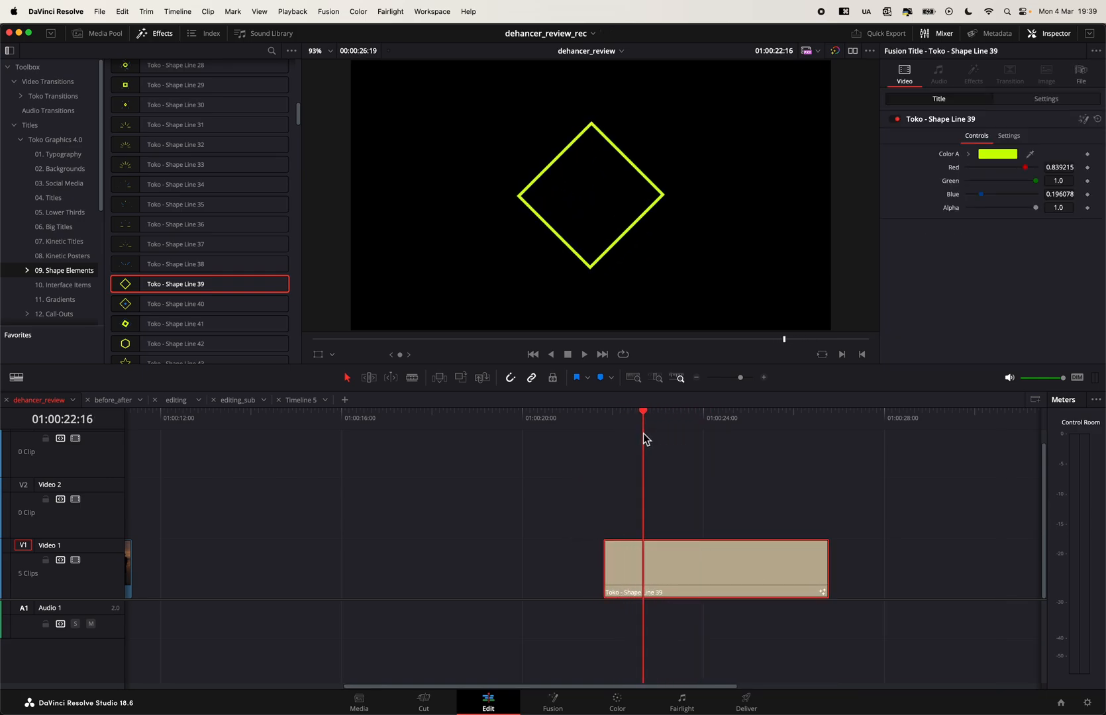
- Place Toko - Shape Line 41 on Video 2 directly above Shape Line 39 and play back the combination
{"action": "left_click_drag", "start_coordinate": [126, 323], "coordinate": [599, 511]}
{"action": "mouse_move", "coordinate": [620, 417]}
{"action": "left_mouse_down"}
{"action": "mouse_move", "coordinate": [674, 437]}
{"action": "mouse_move", "coordinate": [610, 435]}
{"action": "left_mouse_up"}
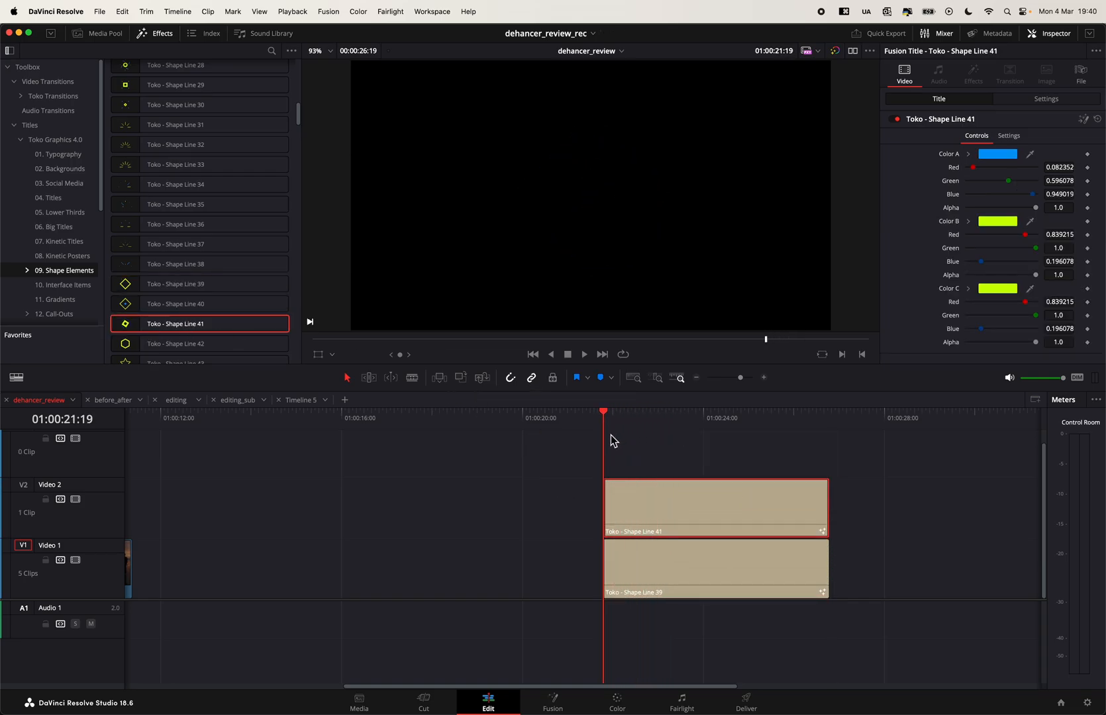
{"action": "key", "text": "space"}
{"action": "key", "text": "space"}
- Open the Shape Line 41 clip in Fusion, examine the tools contained in its TokoShapeLine41 node and return to the Edit page
{"action": "left_click_drag", "start_coordinate": [946, 508], "coordinate": [797, 583]}
{"action": "left_click", "coordinate": [849, 508]}
{"action": "left_click", "coordinate": [715, 523]}
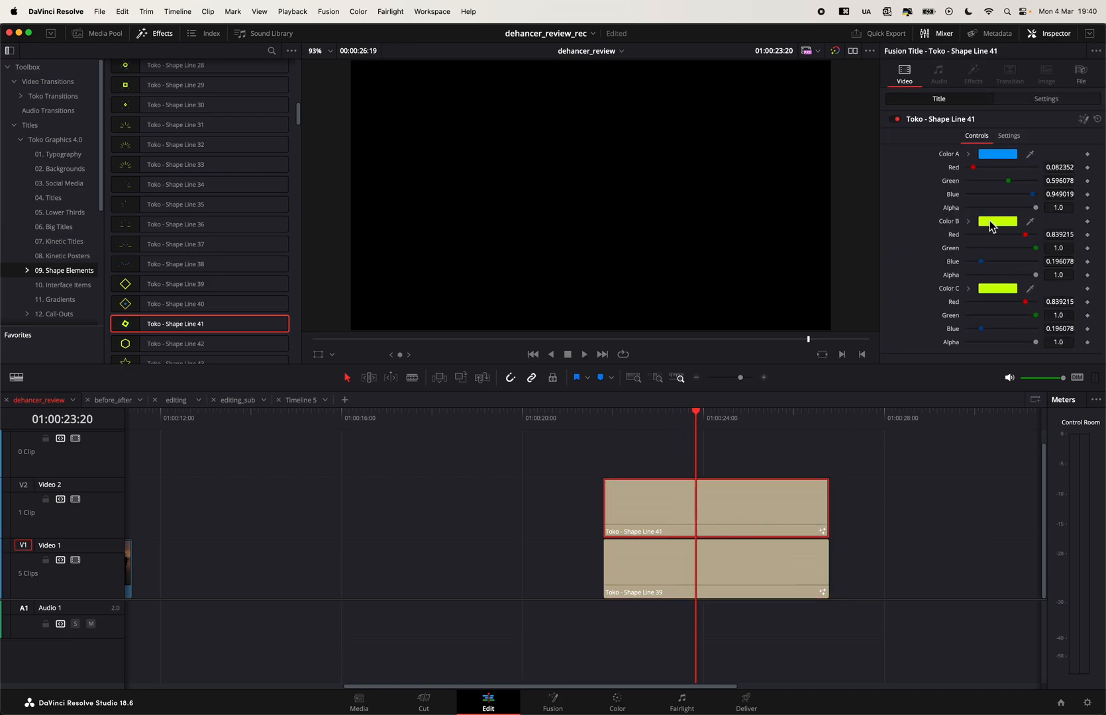
{"action": "left_click", "coordinate": [1083, 120]}
{"action": "left_click", "coordinate": [201, 565]}
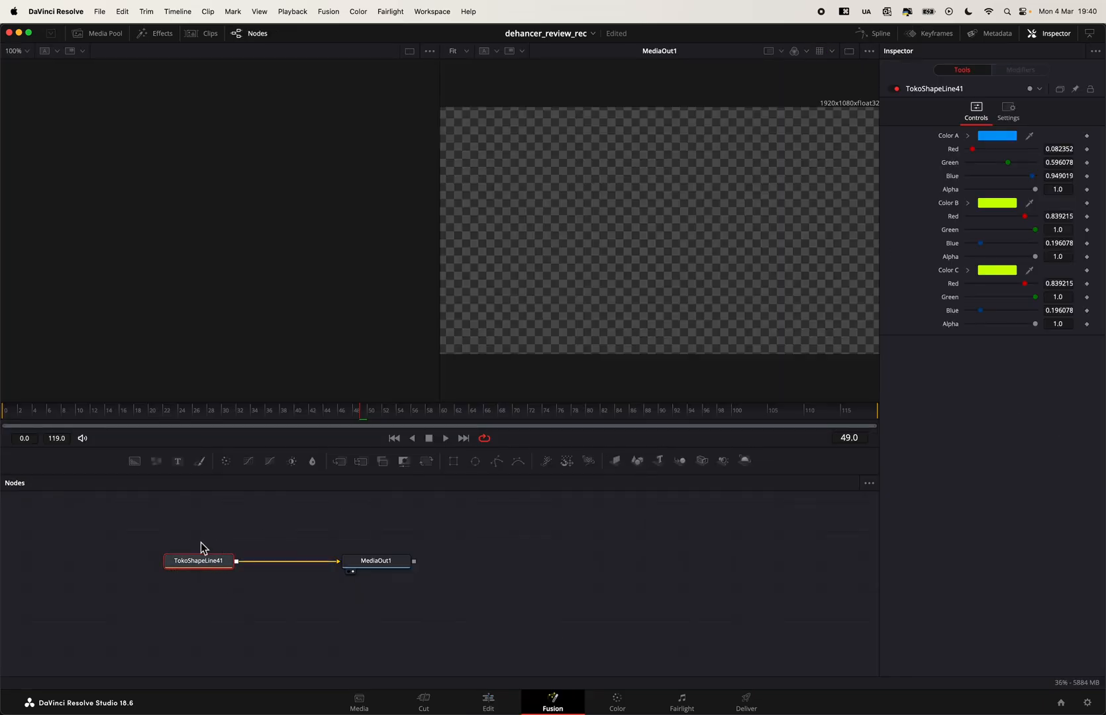
{"action": "left_click_drag", "start_coordinate": [200, 535], "coordinate": [348, 542]}
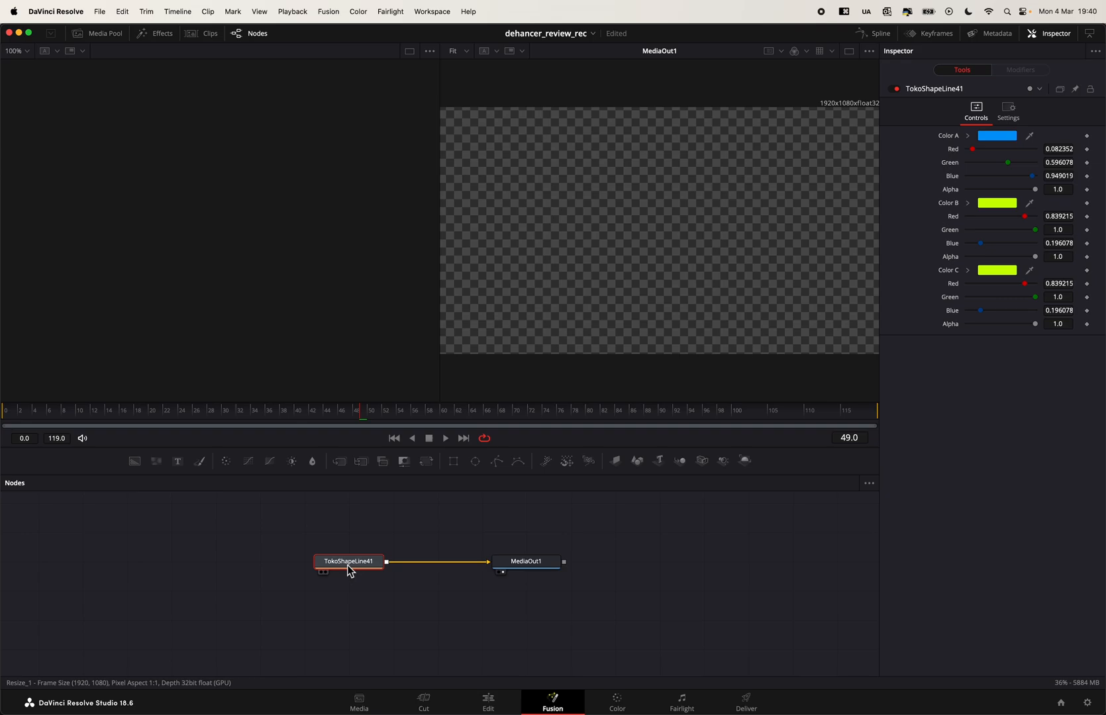
{"action": "mouse_move", "coordinate": [348, 564]}
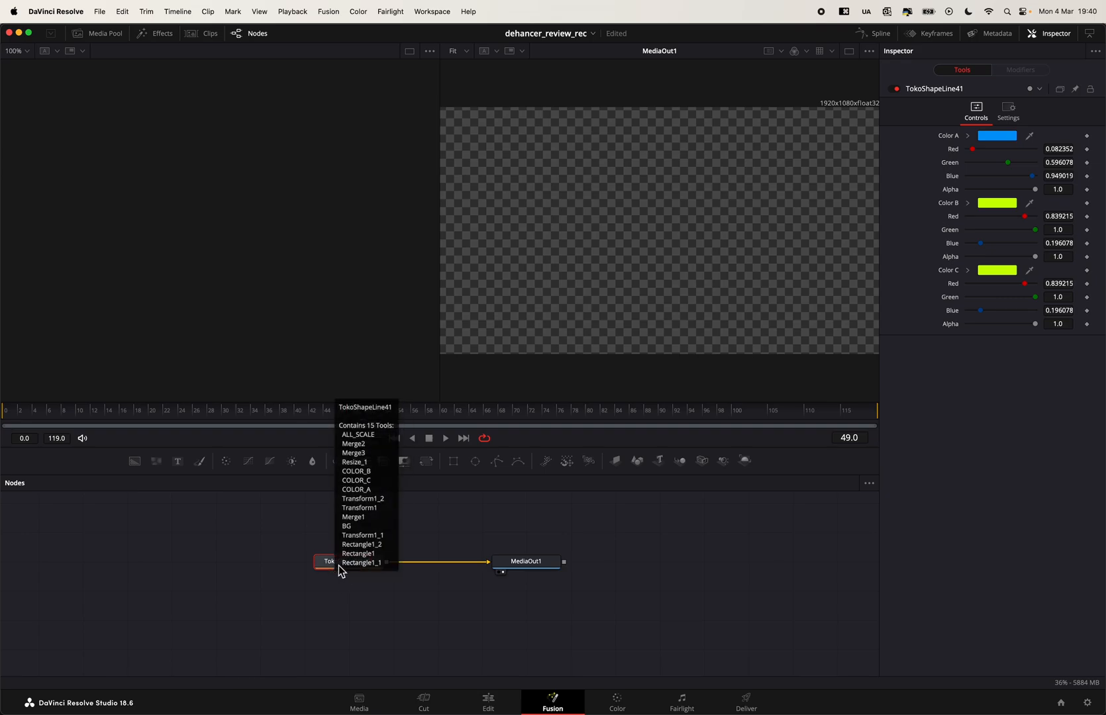
{"action": "left_click", "coordinate": [490, 703]}
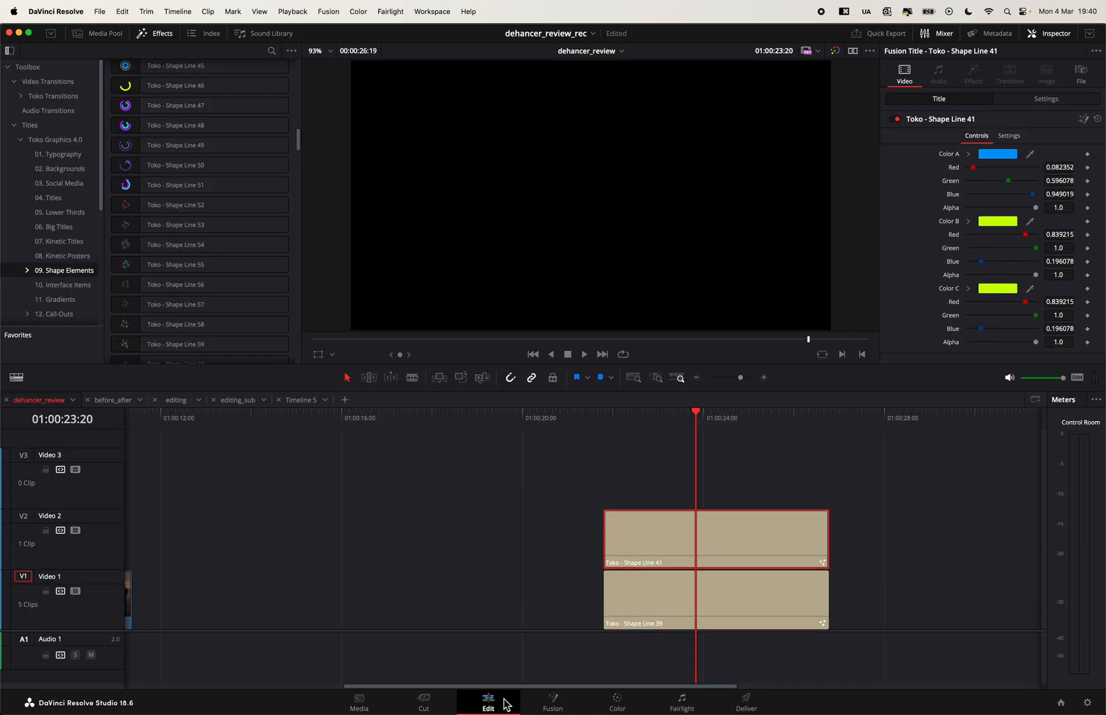
- Replace the two Shape Line clips with Toko - Logo Reveal 23 from the Logo Reveals category at about 01:00:21:08 on Video 1 and preview it
{"action": "left_click_drag", "start_coordinate": [862, 524], "coordinate": [790, 617]}
{"action": "key", "text": "BackSpace"}
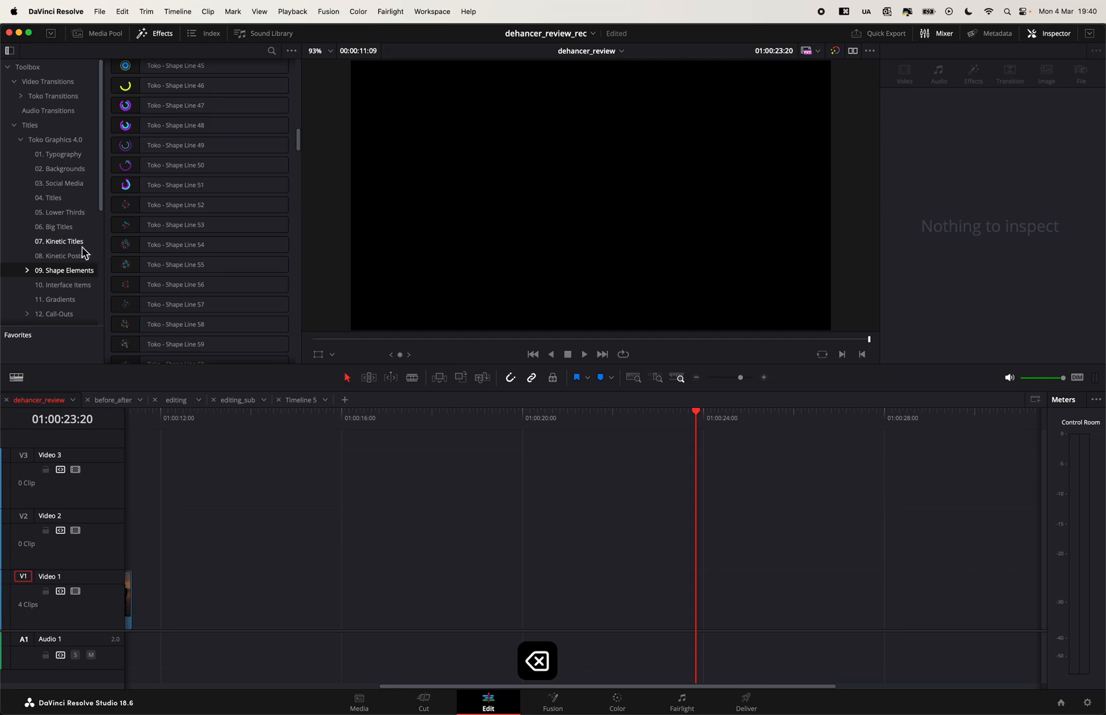
{"action": "scroll", "coordinate": [74, 265], "scroll_direction": "down", "scroll_amount": 3}
{"action": "left_click", "coordinate": [63, 295]}
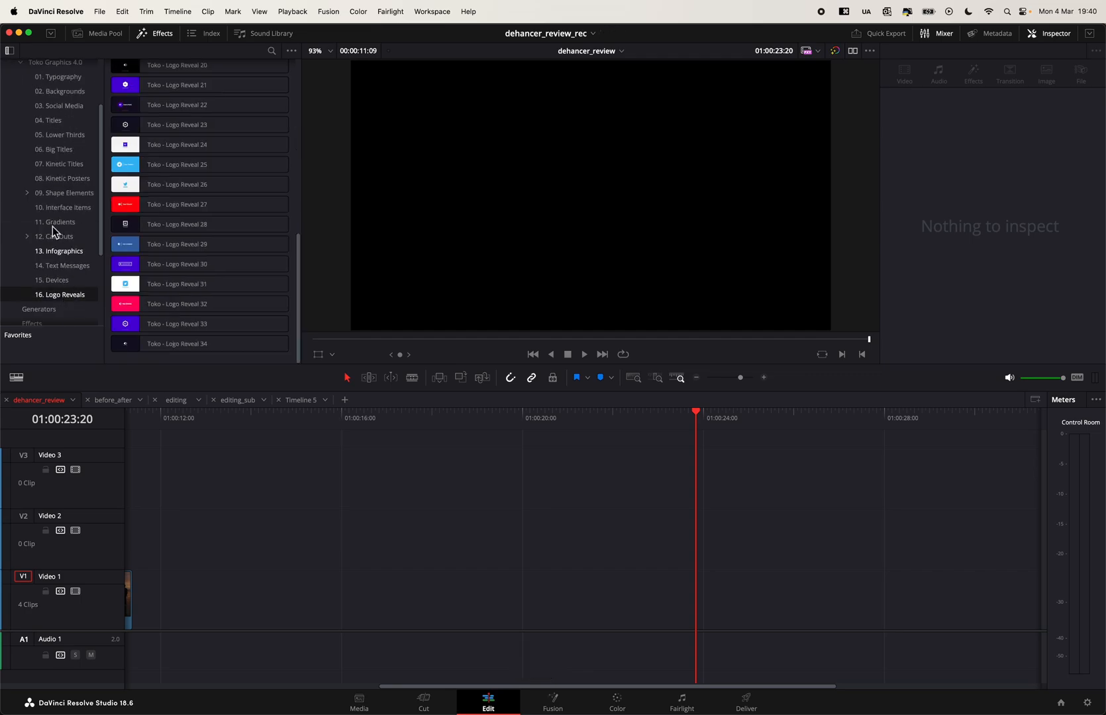
{"action": "left_click_drag", "start_coordinate": [142, 124], "coordinate": [583, 582]}
{"action": "left_click_drag", "start_coordinate": [655, 420], "coordinate": [723, 447]}
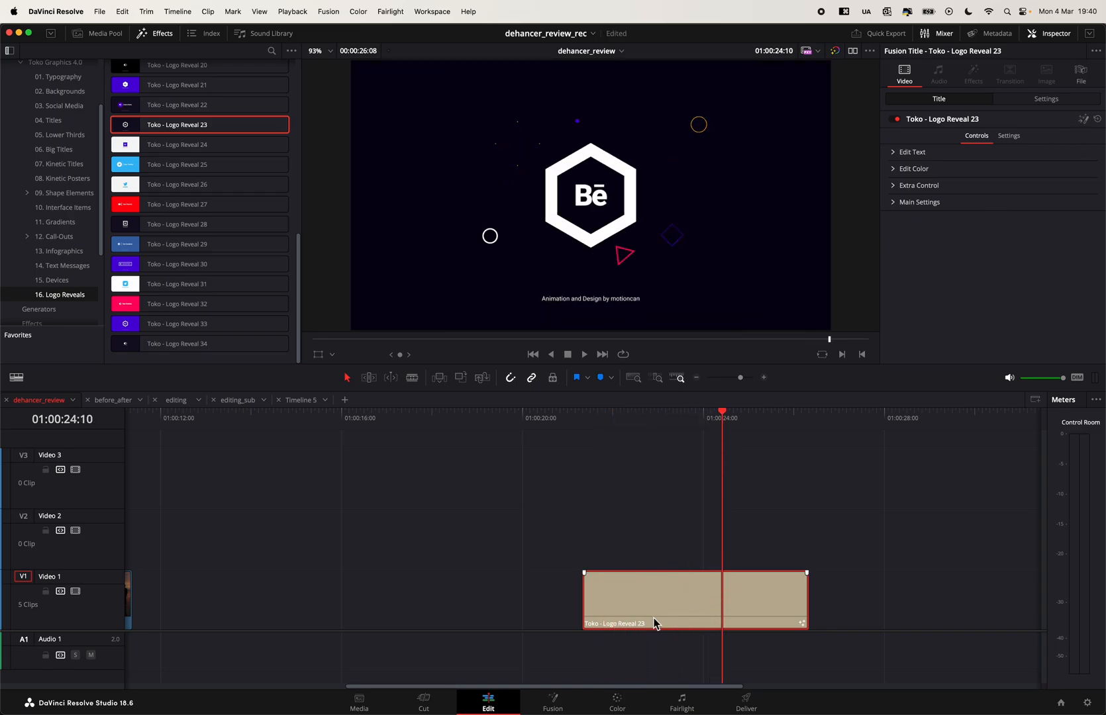
- Open the Logo Reveal 23 clip in Fusion and expand its TokoLogoReveal23 group to view the nodes inside
{"action": "left_click", "coordinate": [1082, 120]}
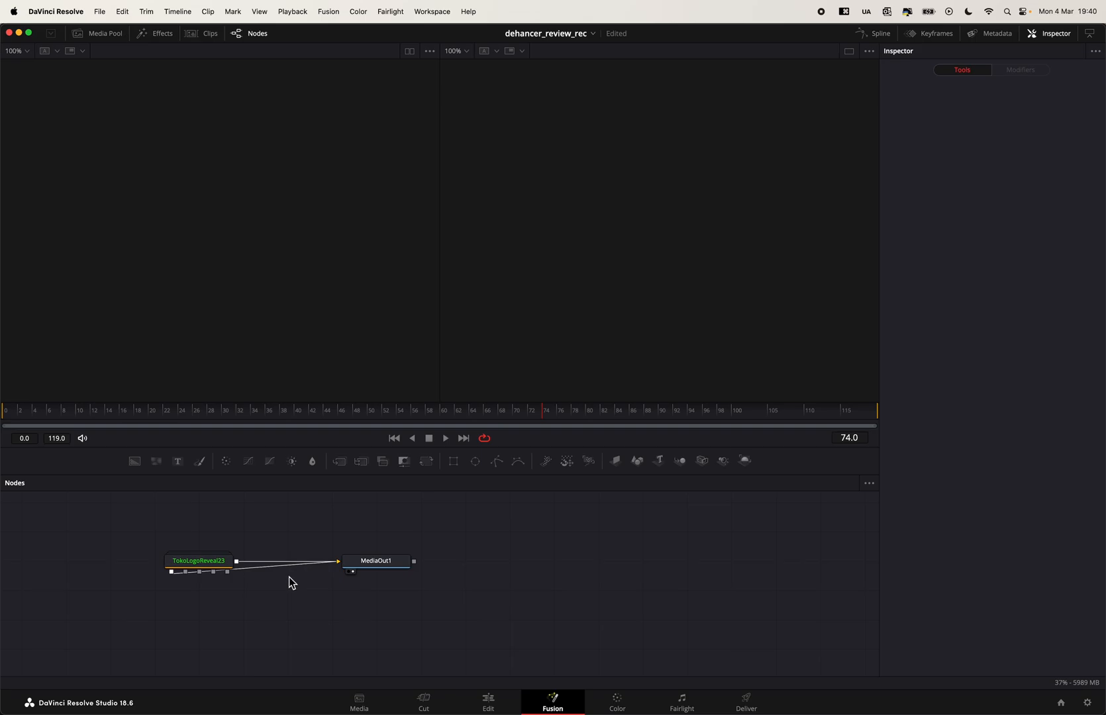
{"action": "double_click", "coordinate": [200, 566]}
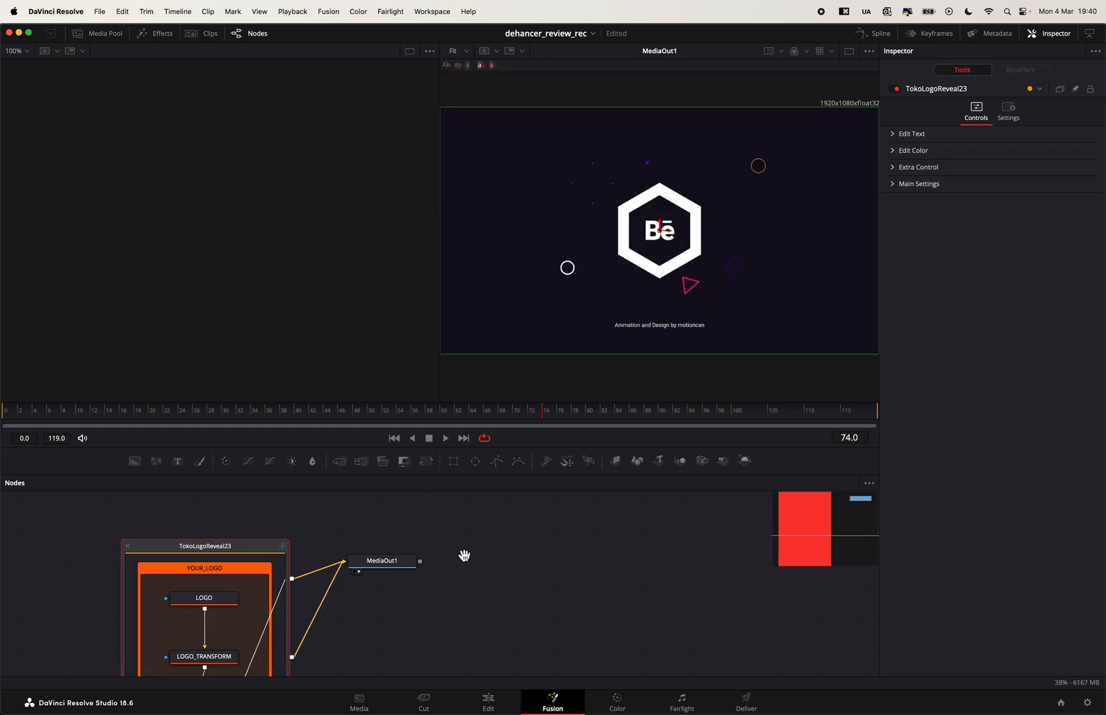
{"action": "left_click_drag", "start_coordinate": [447, 556], "coordinate": [683, 519]}
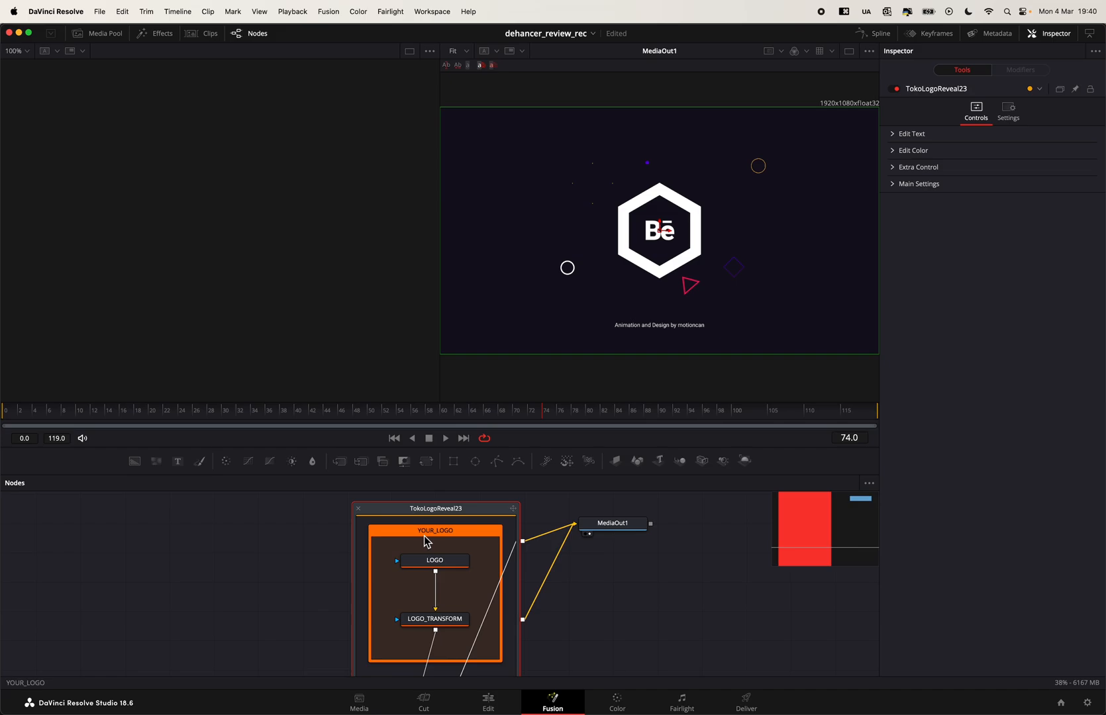
- Inspect the text settings of the LOGO node and its link to LOGO_TRANSFORM, and return to the Edit page
{"action": "left_click", "coordinate": [441, 564]}
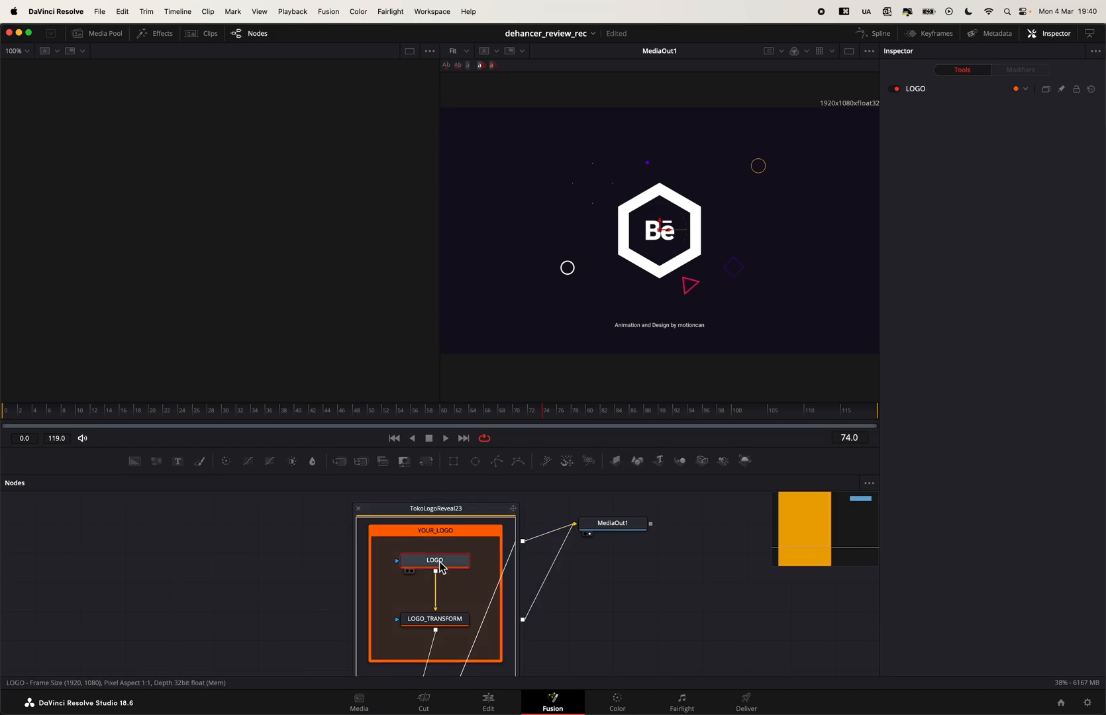
{"action": "left_click_drag", "start_coordinate": [438, 568], "coordinate": [441, 561]}
{"action": "left_click", "coordinate": [924, 94]}
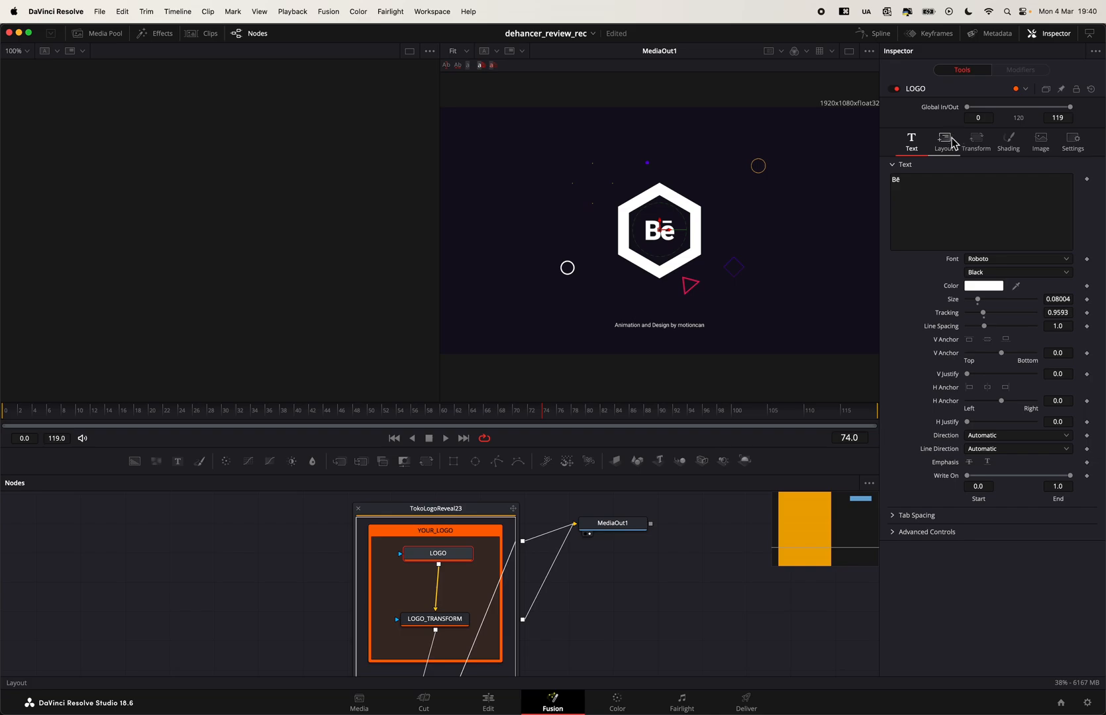
{"action": "double_click", "coordinate": [906, 182]}
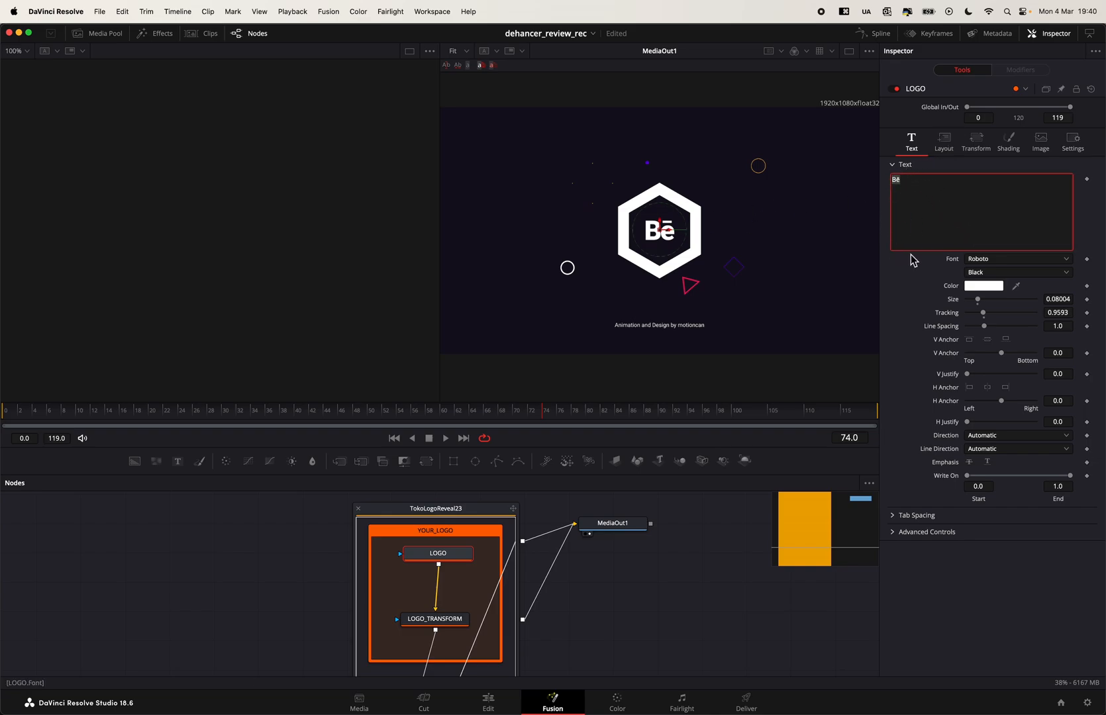
{"action": "left_click", "coordinate": [288, 568]}
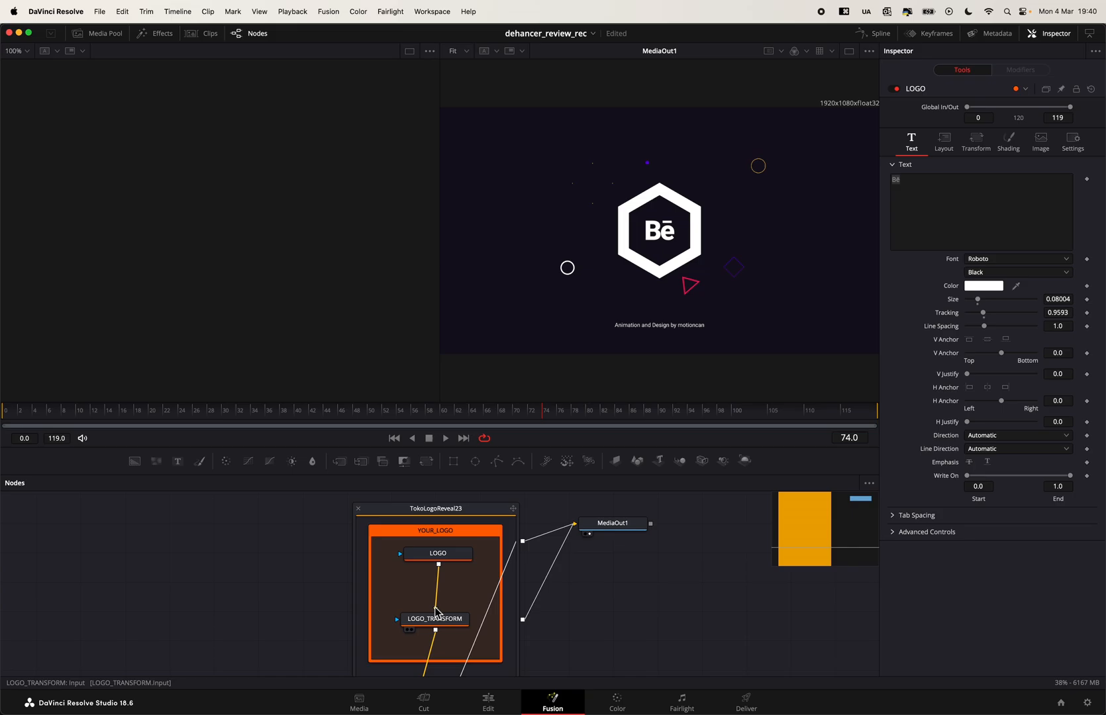
{"action": "mouse_move", "coordinate": [436, 612]}
{"action": "left_mouse_down"}
{"action": "mouse_move", "coordinate": [445, 568]}
{"action": "mouse_move", "coordinate": [402, 582]}
{"action": "mouse_move", "coordinate": [435, 610]}
{"action": "left_mouse_up"}
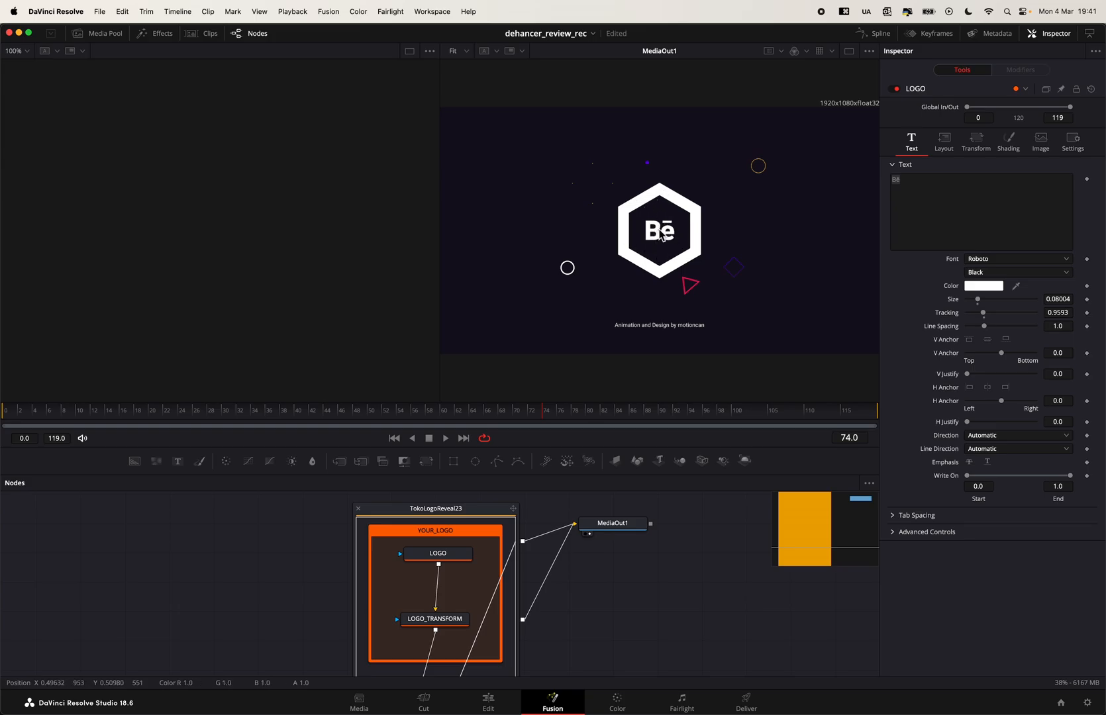
{"action": "left_click", "coordinate": [500, 702]}
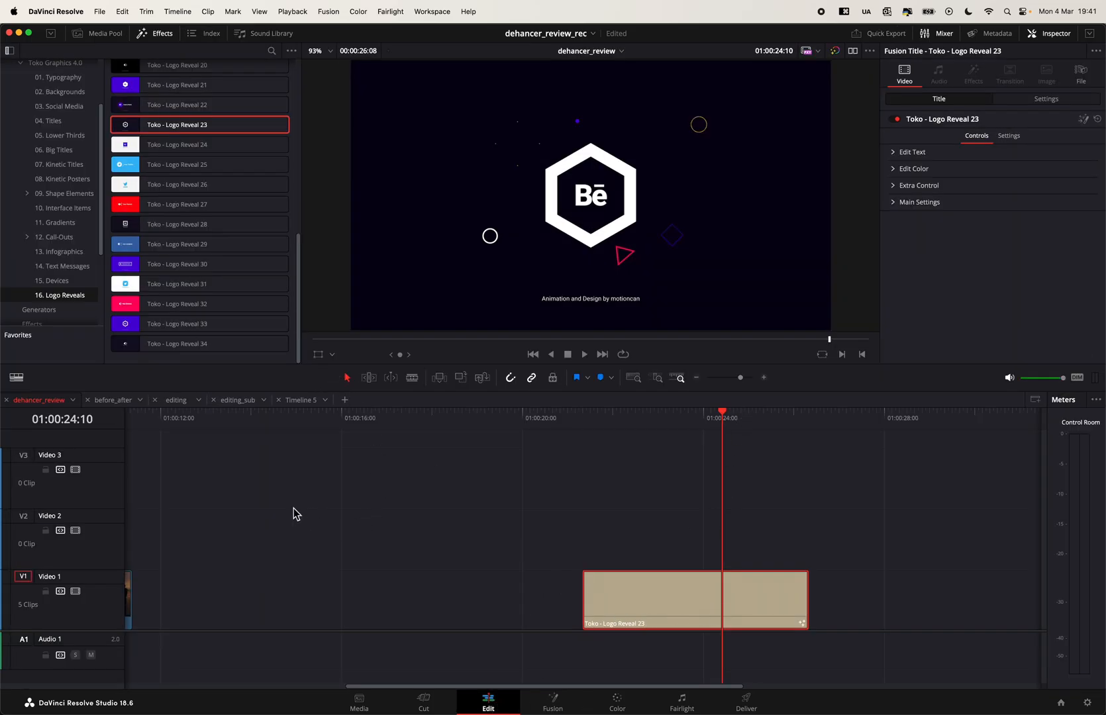
- Place Toko - Device 43 from the Devices category on Video 1 at about 01:00:27:15, after the Logo Reveal 23 clip
{"action": "left_click", "coordinate": [52, 281]}
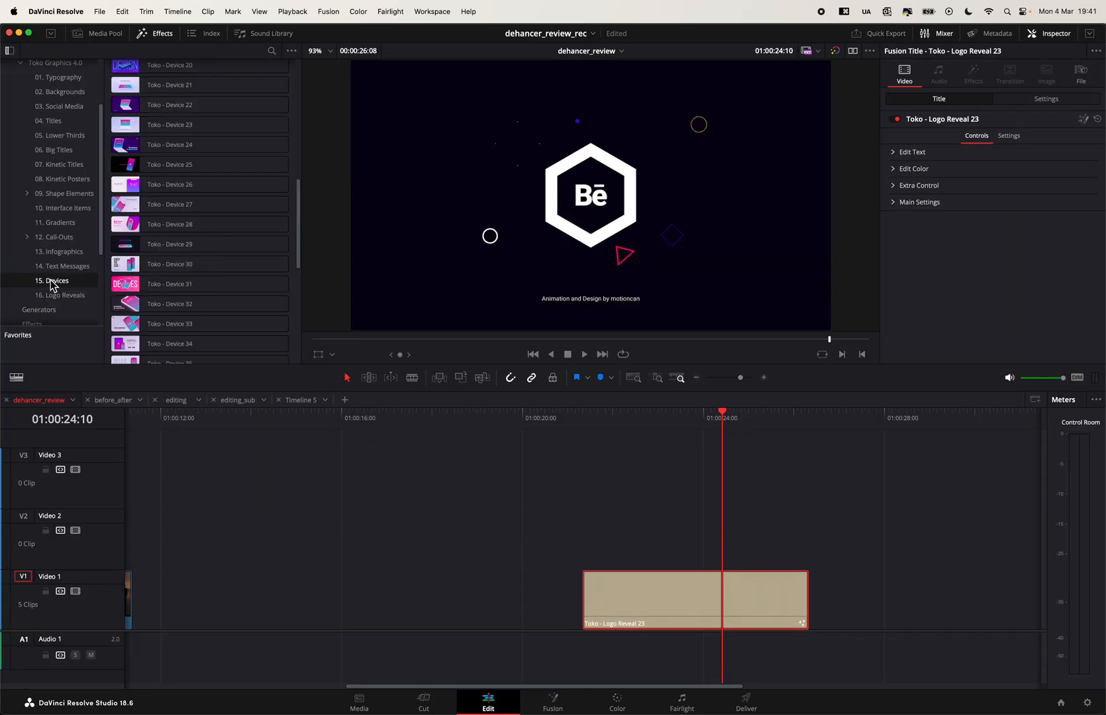
{"action": "scroll", "coordinate": [300, 289], "scroll_direction": "down", "scroll_amount": 5}
{"action": "scroll", "coordinate": [300, 290], "scroll_direction": "down", "scroll_amount": 4}
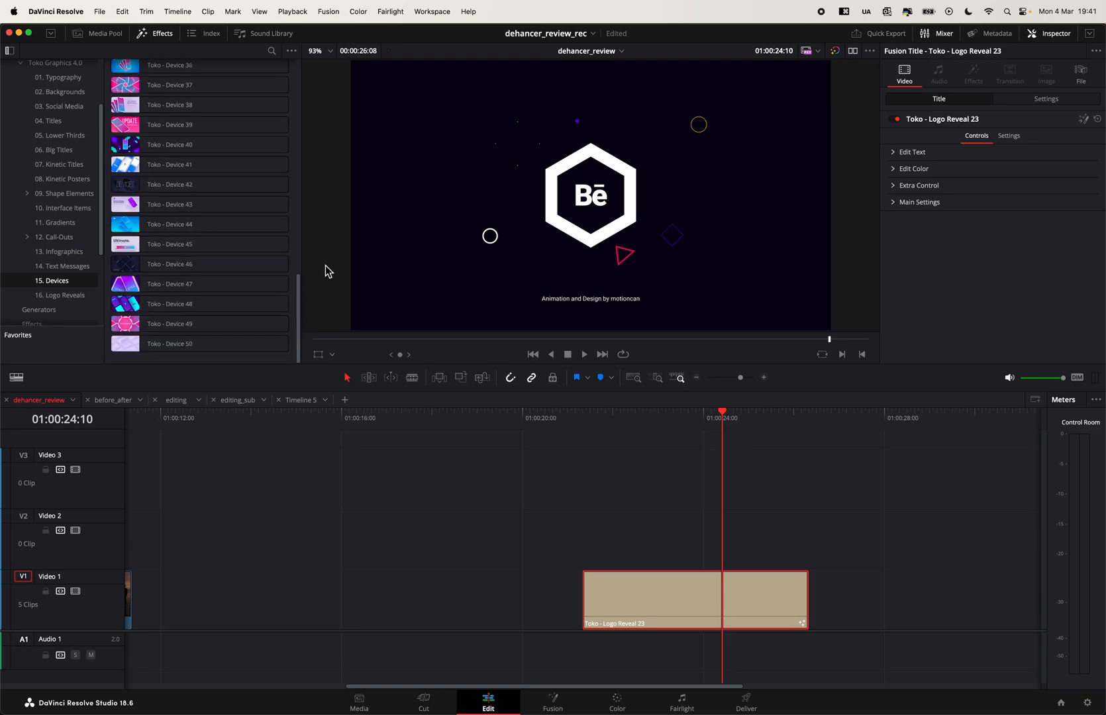
{"action": "left_click", "coordinate": [180, 205]}
{"action": "left_click_drag", "start_coordinate": [745, 482], "coordinate": [875, 583]}
{"action": "scroll", "coordinate": [650, 486], "scroll_direction": "right", "scroll_amount": 5}
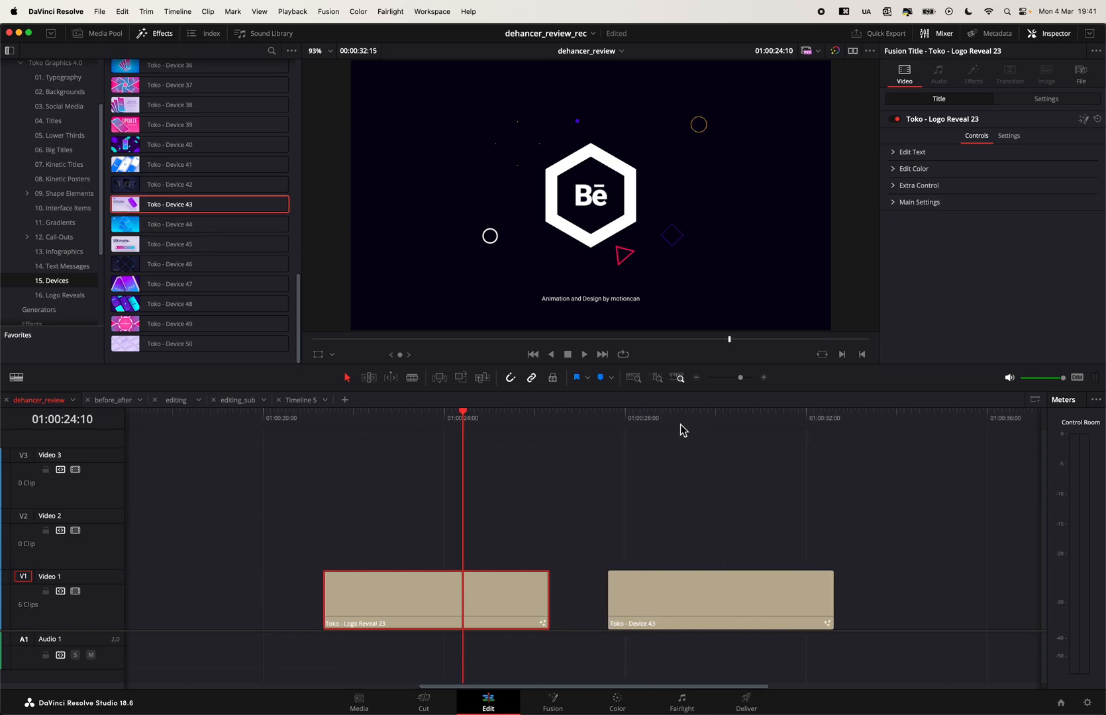
{"action": "left_click", "coordinate": [718, 414]}
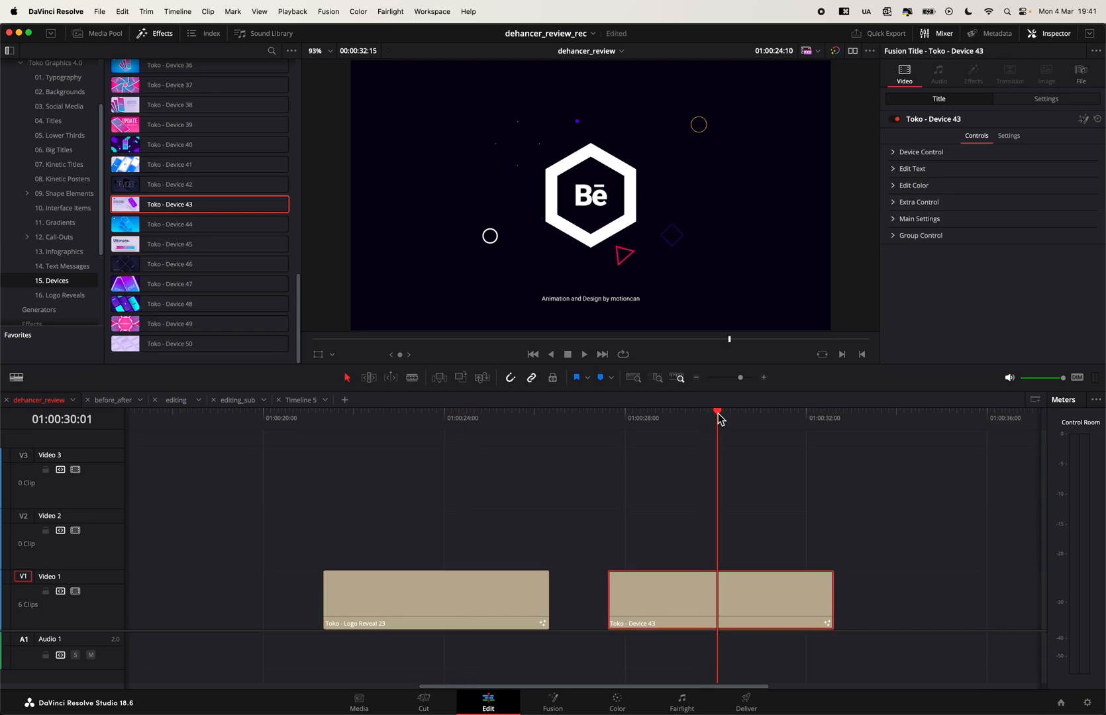
- Delete the Logo Reveal 23 clip from Video 1 and preview the Device 43 mockup
{"action": "left_click", "coordinate": [476, 586]}
{"action": "key", "text": "BackSpace"}
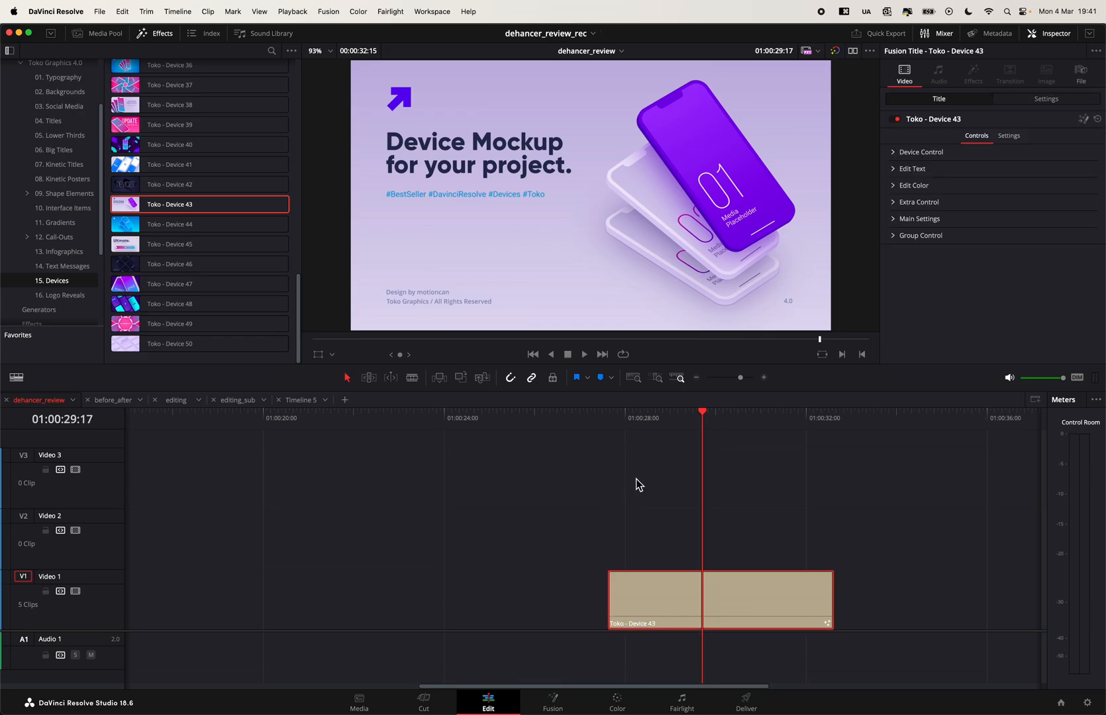
{"action": "scroll", "coordinate": [626, 208], "scroll_direction": "down", "scroll_amount": 2}
{"action": "scroll", "coordinate": [626, 208], "scroll_direction": "up", "scroll_amount": 1}
{"action": "key", "text": "space"}
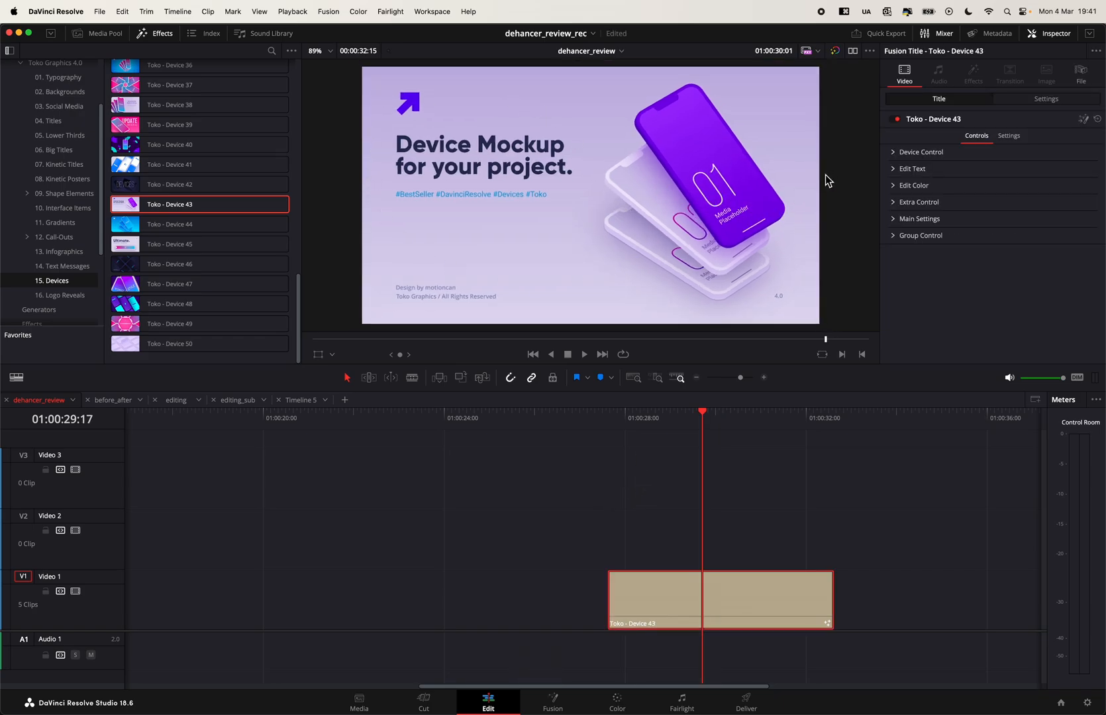
- Scrub the Device 43 clip to 01:00:31:09 and examine the position and size settings in its Extra Control section
{"action": "left_click_drag", "start_coordinate": [658, 419], "coordinate": [779, 441]}
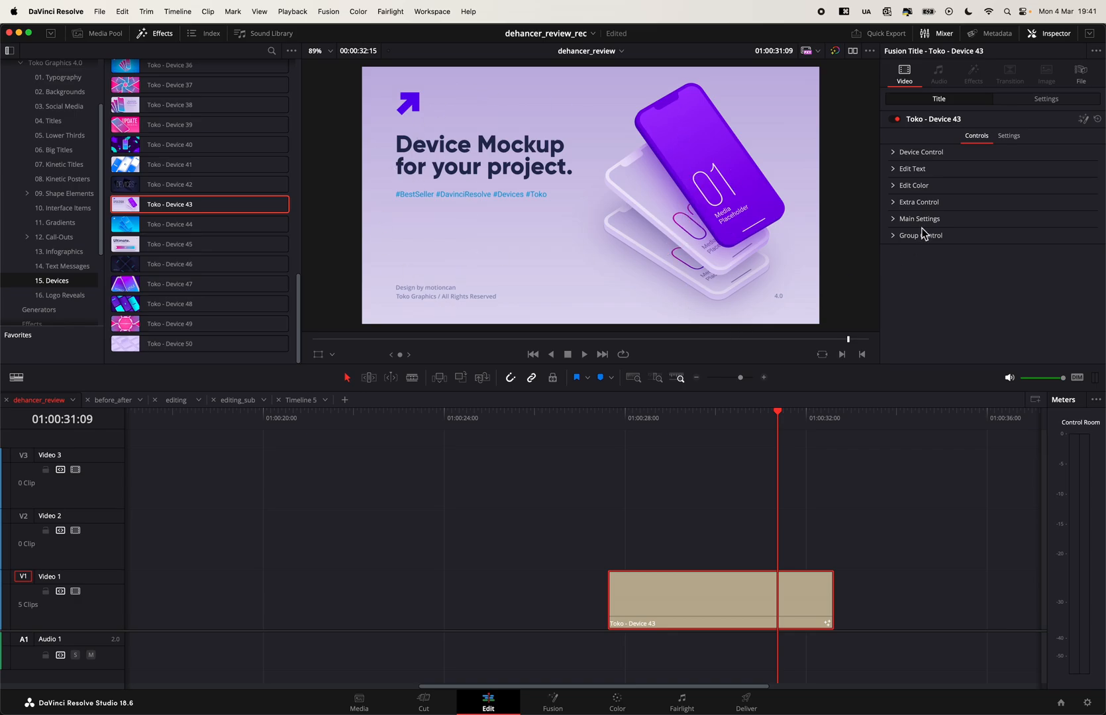
{"action": "left_click", "coordinate": [894, 202]}
{"action": "scroll", "coordinate": [958, 285], "scroll_direction": "down", "scroll_amount": 5}
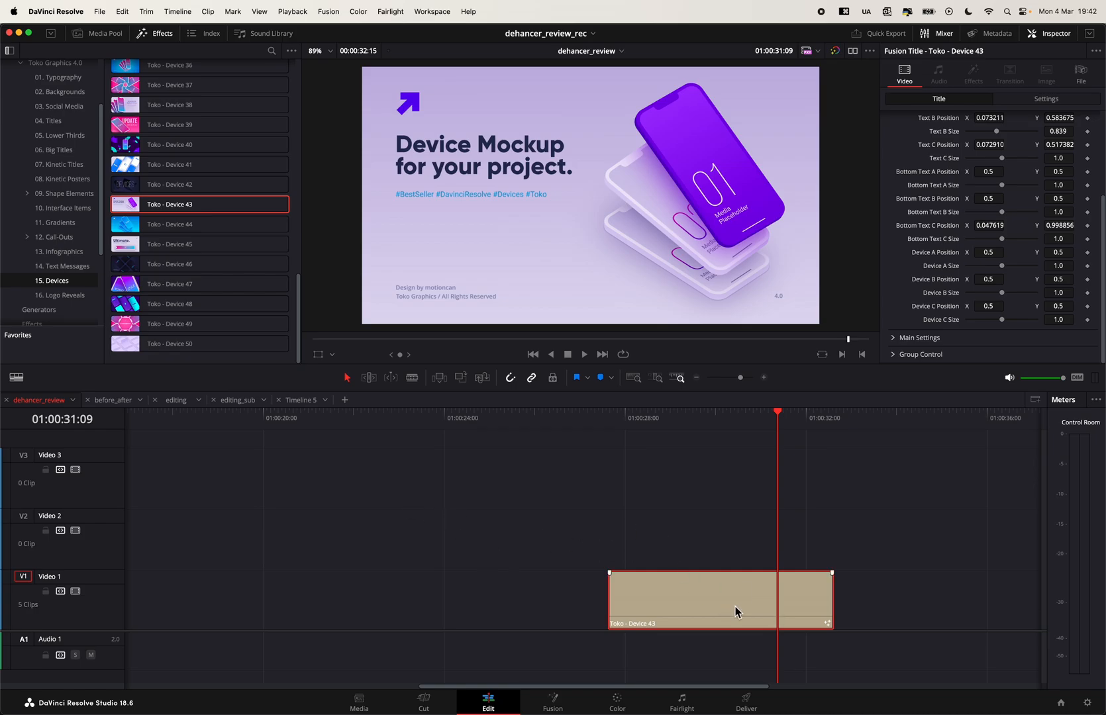
- Delete the Device 43 clip and return to the start of the dehancer_review timeline
{"action": "key", "text": "BackSpace"}
{"action": "scroll", "coordinate": [615, 543], "scroll_direction": "left", "scroll_amount": 10}
{"action": "key", "text": "Home"}
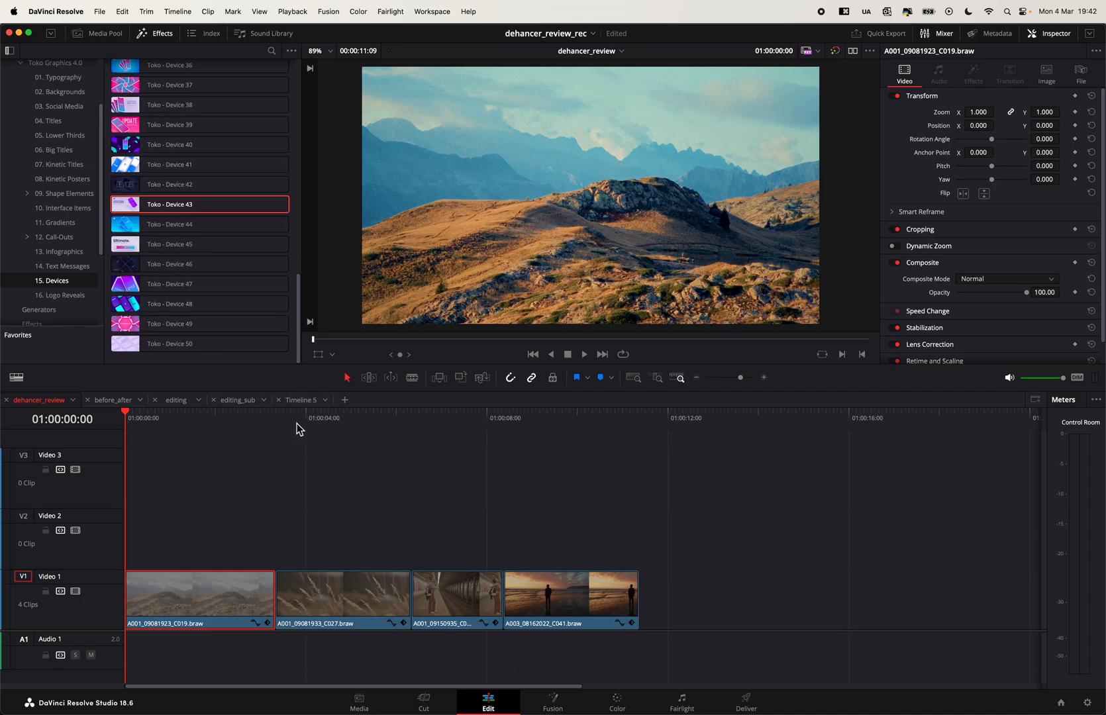
- Check Timeline 5 at 01:00:09:02 and switch back to the dehancer_review timeline
{"action": "left_click", "coordinate": [301, 401]}
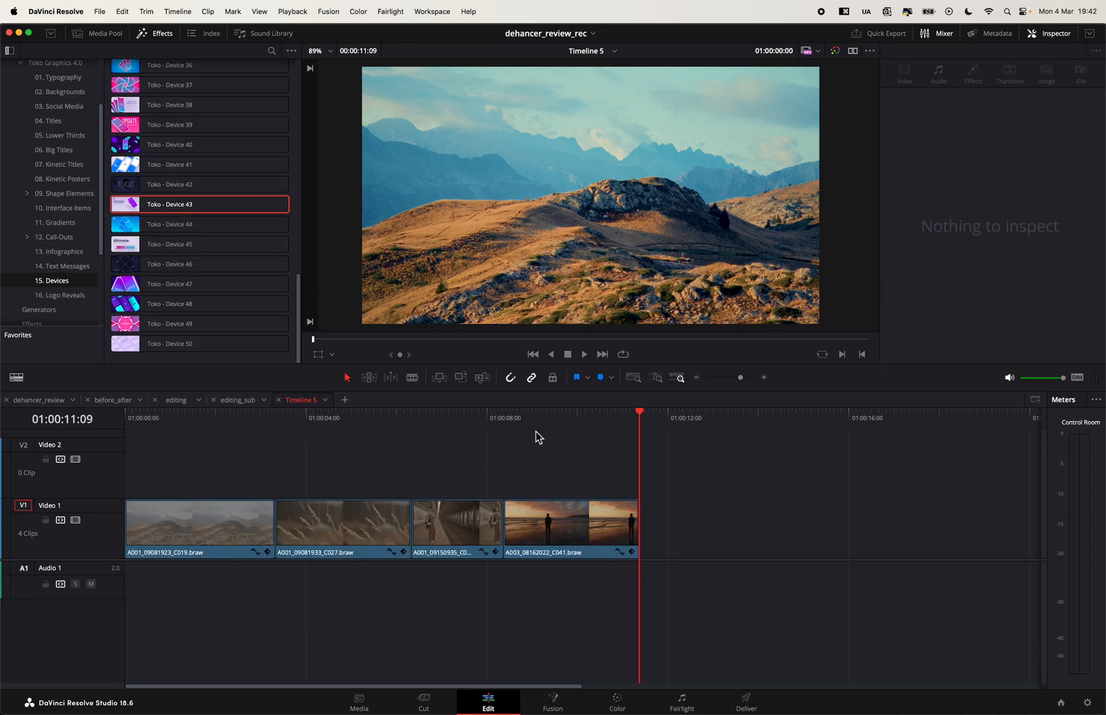
{"action": "left_click", "coordinate": [537, 425]}
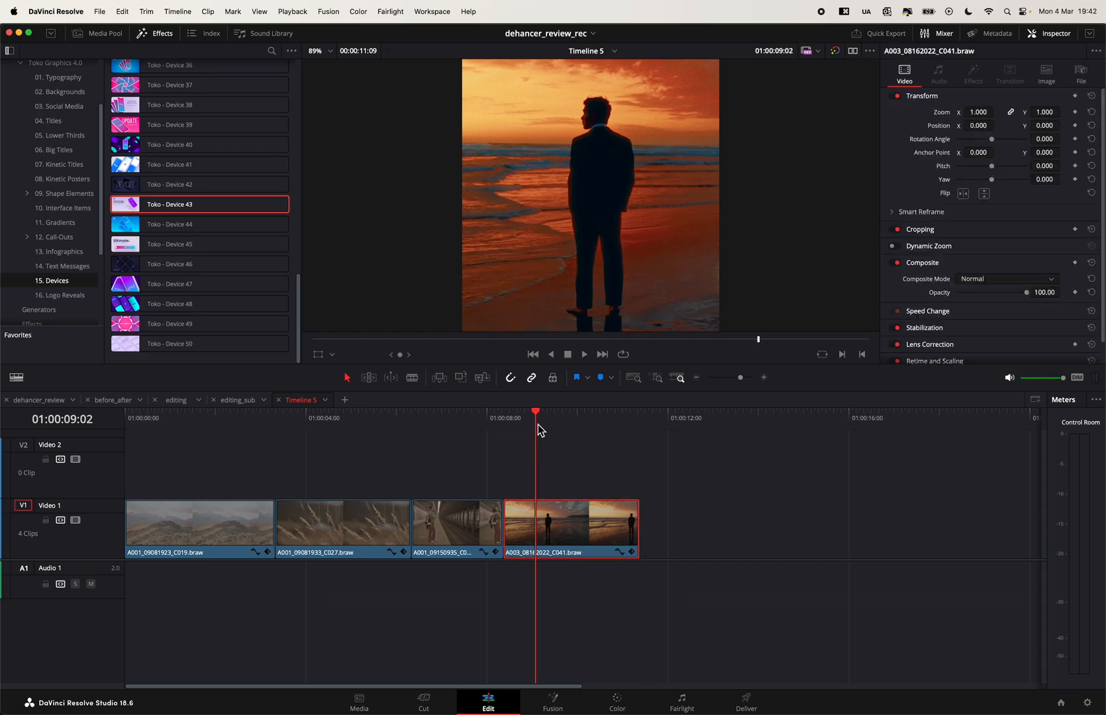
{"action": "left_click", "coordinate": [59, 401]}
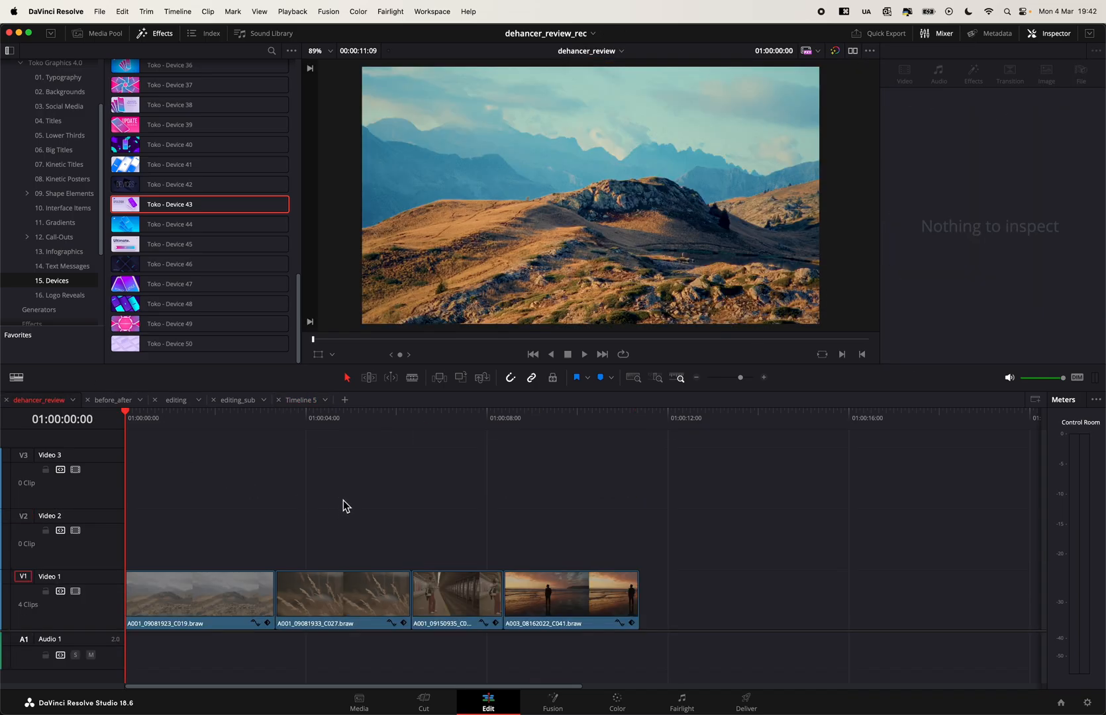
- Open the Flat Transitions category under Toko Transitions and pick Flat_Transition_139
{"action": "scroll", "coordinate": [43, 139], "scroll_direction": "up", "scroll_amount": 3}
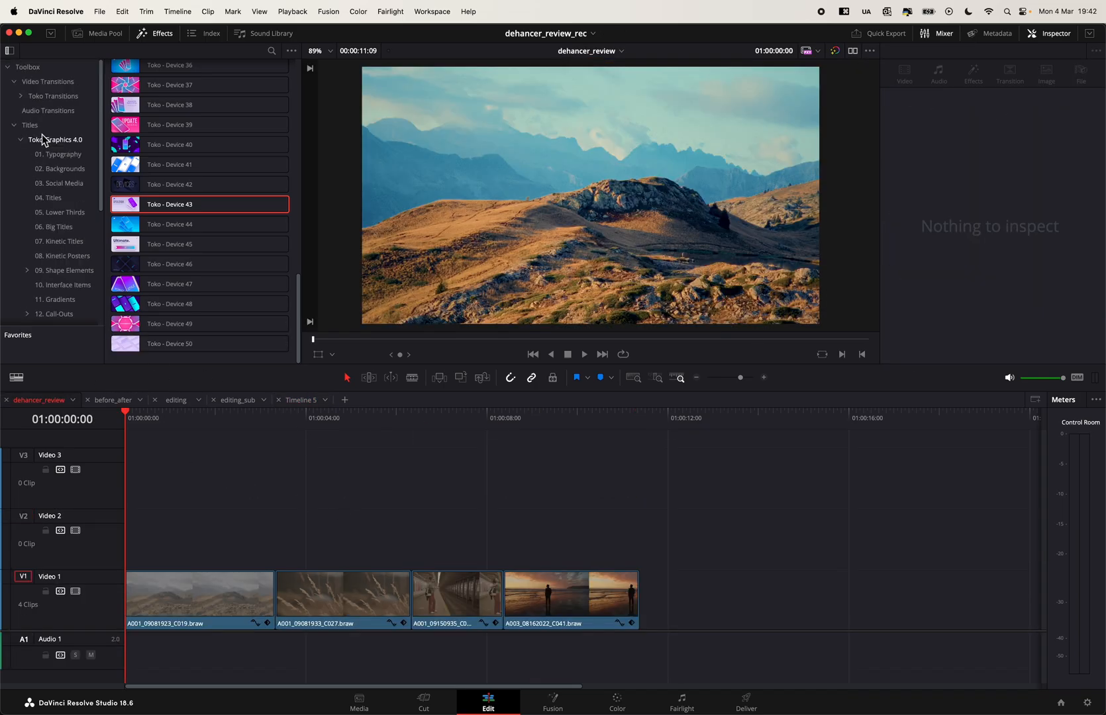
{"action": "left_click", "coordinate": [24, 97]}
{"action": "left_click", "coordinate": [21, 97]}
{"action": "left_click", "coordinate": [64, 113]}
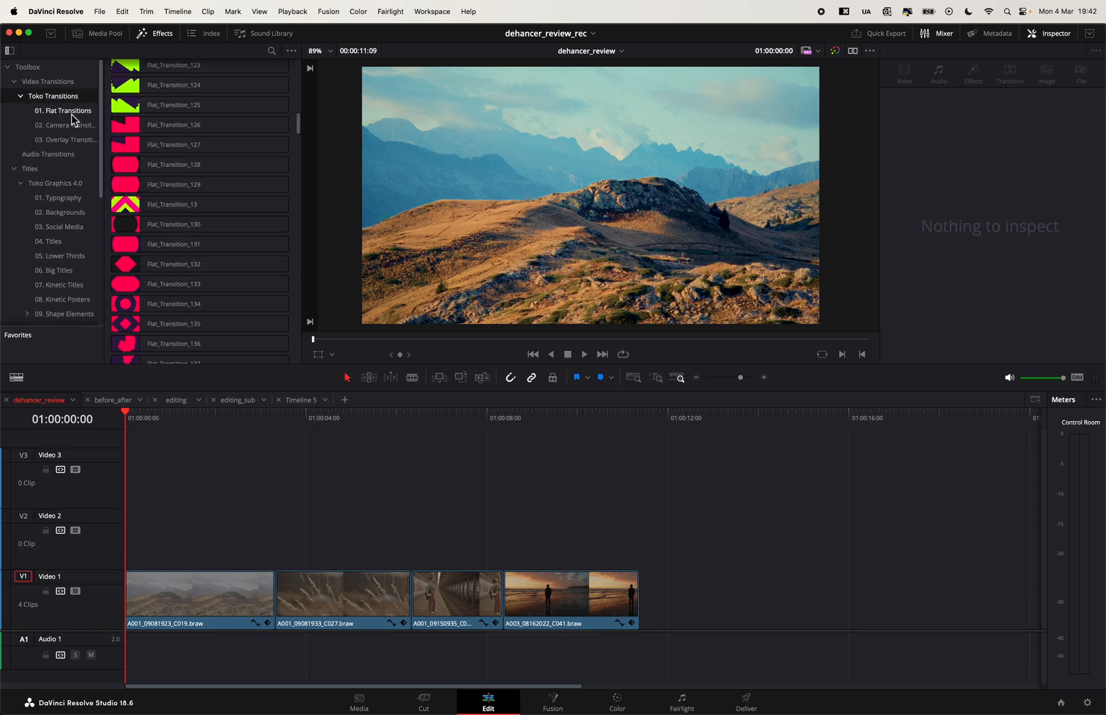
{"action": "scroll", "coordinate": [211, 271], "scroll_direction": "down", "scroll_amount": 4}
{"action": "mouse_move", "coordinate": [211, 272]}
{"action": "left_mouse_down"}
{"action": "mouse_move", "coordinate": [280, 621]}
{"action": "mouse_move", "coordinate": [267, 623]}
{"action": "mouse_move", "coordinate": [274, 600]}
{"action": "mouse_move", "coordinate": [285, 602]}
{"action": "mouse_move", "coordinate": [242, 461]}
{"action": "mouse_move", "coordinate": [229, 278]}
{"action": "left_mouse_up"}
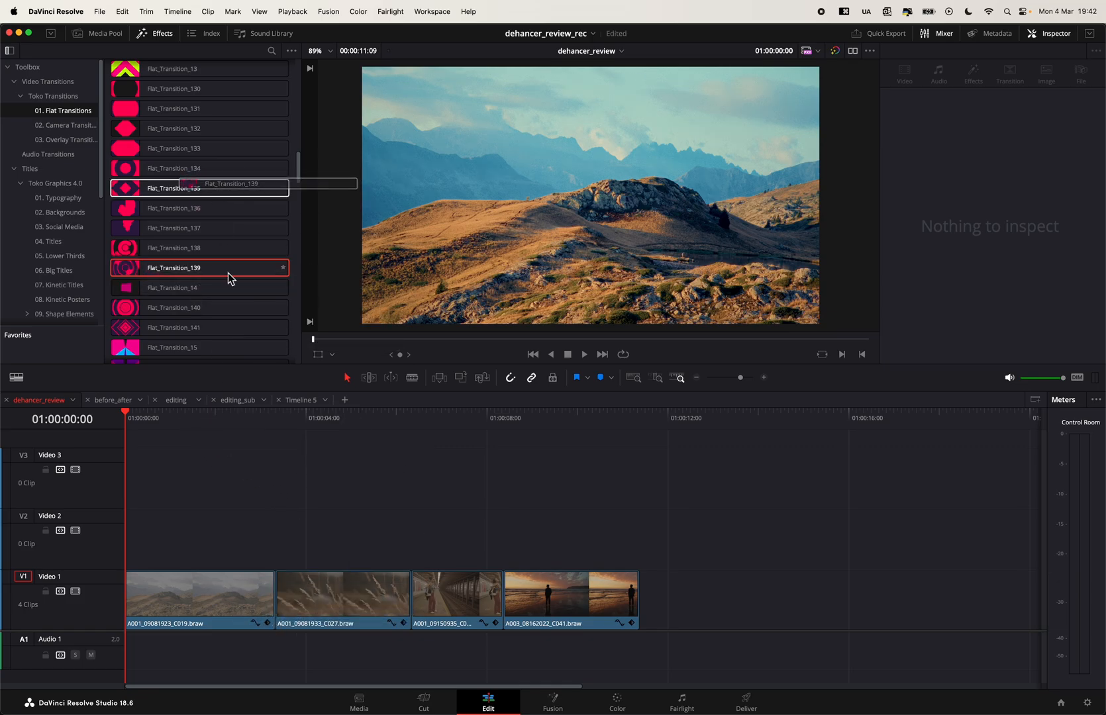
- Roll the cut between the first two clips on Video 1 to about 01:00:03:22
{"action": "mouse_move", "coordinate": [272, 600]}
{"action": "left_mouse_down"}
{"action": "mouse_move", "coordinate": [323, 600]}
{"action": "mouse_move", "coordinate": [275, 600]}
{"action": "left_mouse_up"}
{"action": "left_click", "coordinate": [278, 600]}
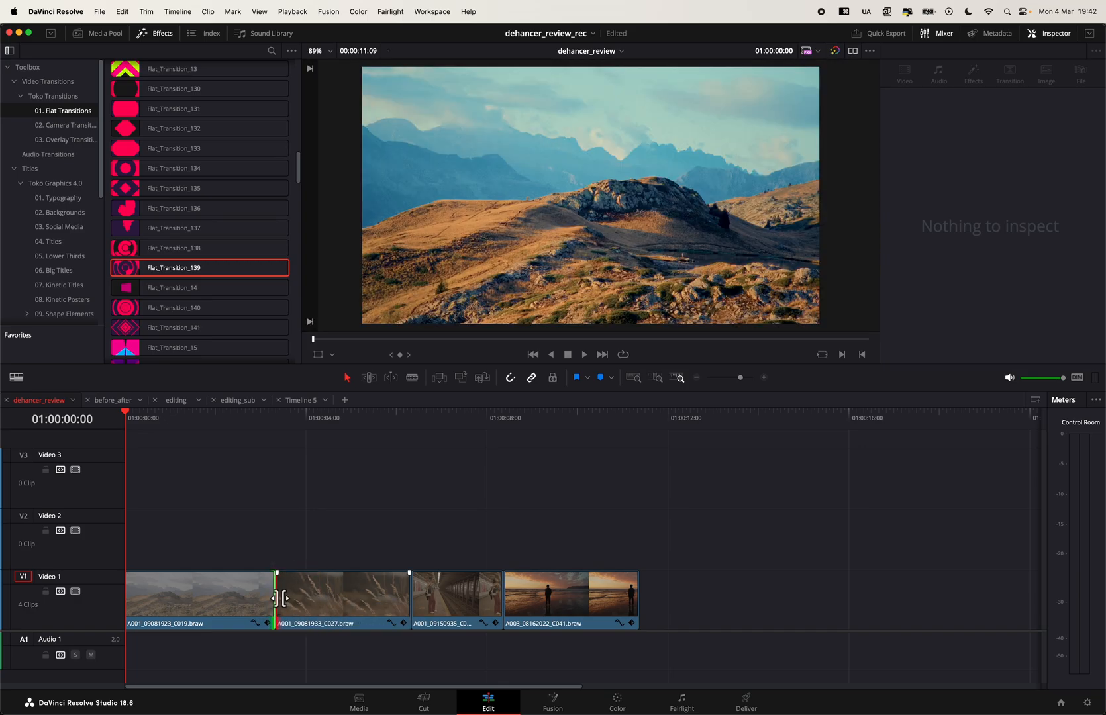
{"action": "scroll", "coordinate": [289, 606], "scroll_direction": "up", "scroll_amount": 4}
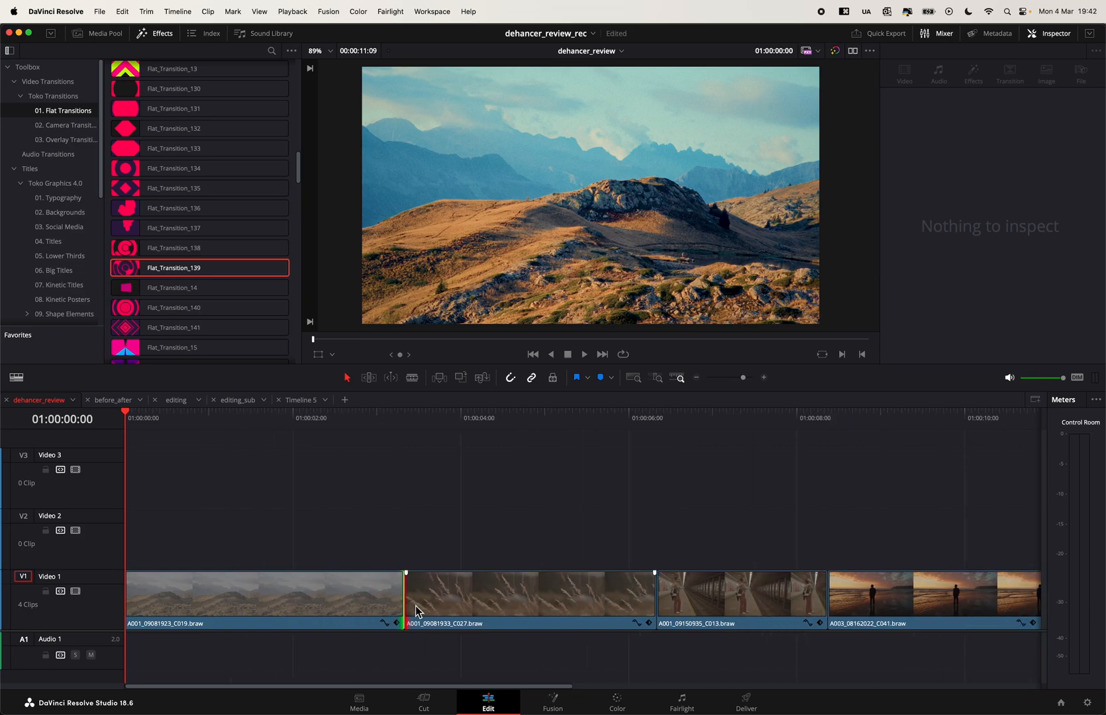
{"action": "left_click_drag", "start_coordinate": [408, 604], "coordinate": [458, 604]}
- Apply Flat_Transition_139 at the cut between the first two clips and preview it from 01:00:03:10
{"action": "left_click_drag", "start_coordinate": [203, 270], "coordinate": [467, 595]}
{"action": "left_click", "coordinate": [412, 413]}
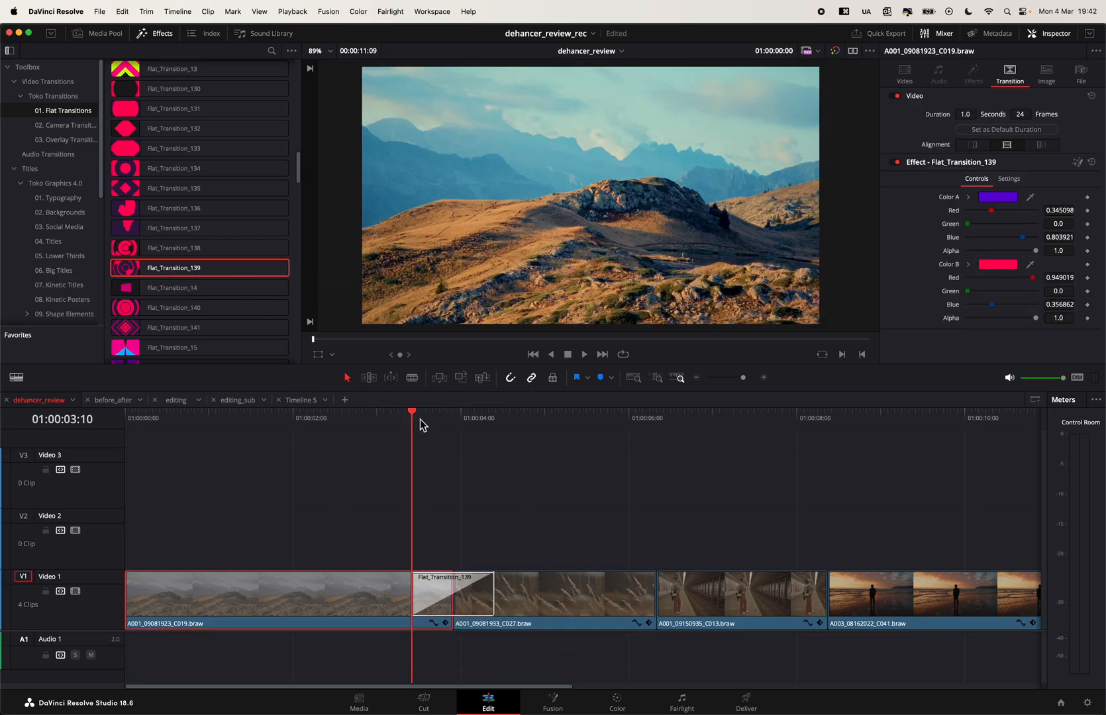
{"action": "key", "text": "space"}
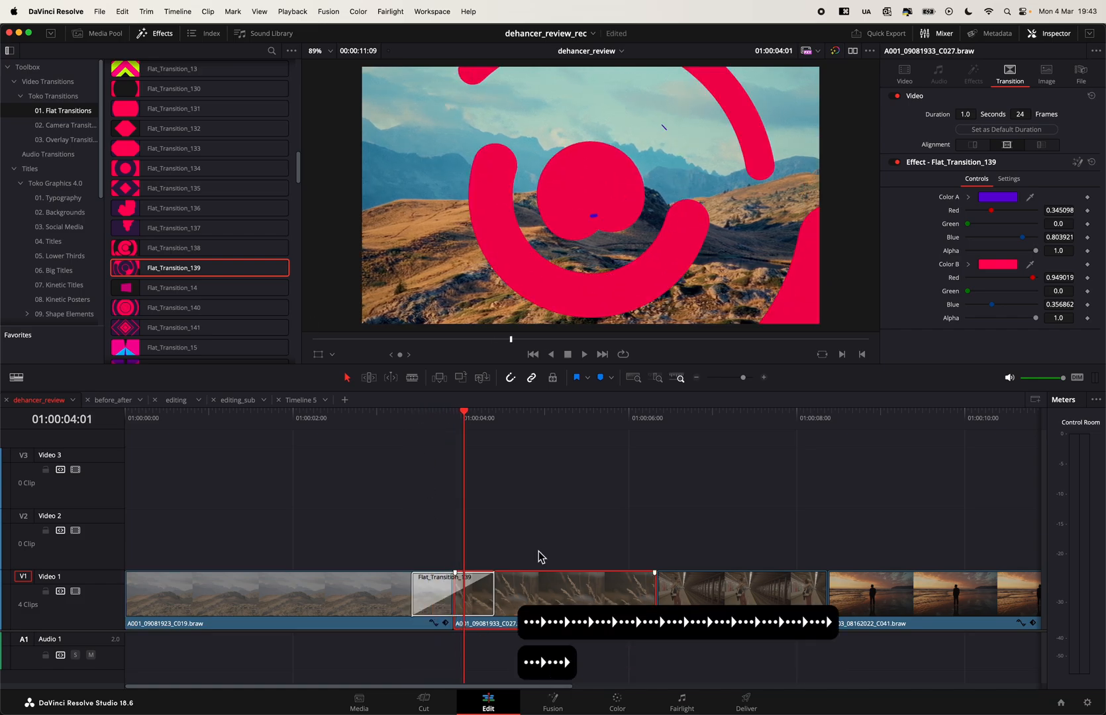
- Lengthen the Flat_Transition_139 transition to 28 frames and play it back from 01:00:03:08
{"action": "left_click", "coordinate": [488, 596]}
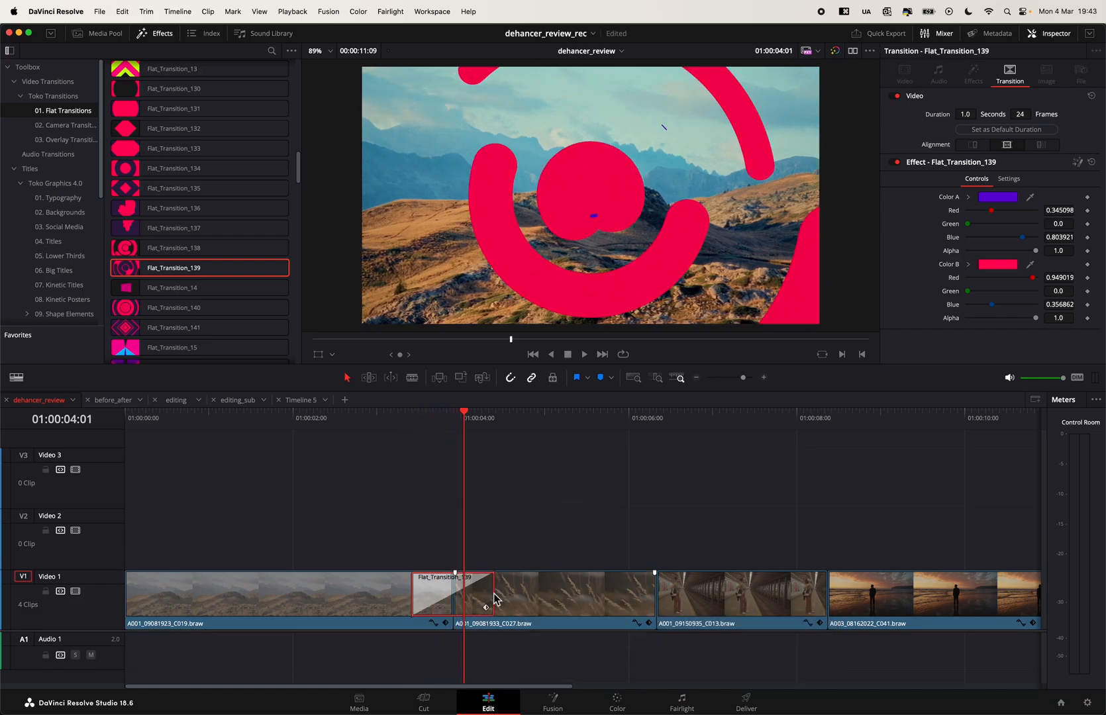
{"action": "mouse_move", "coordinate": [497, 596]}
{"action": "left_mouse_down"}
{"action": "mouse_move", "coordinate": [523, 599]}
{"action": "mouse_move", "coordinate": [502, 597]}
{"action": "left_mouse_up"}
{"action": "left_click", "coordinate": [500, 596]}
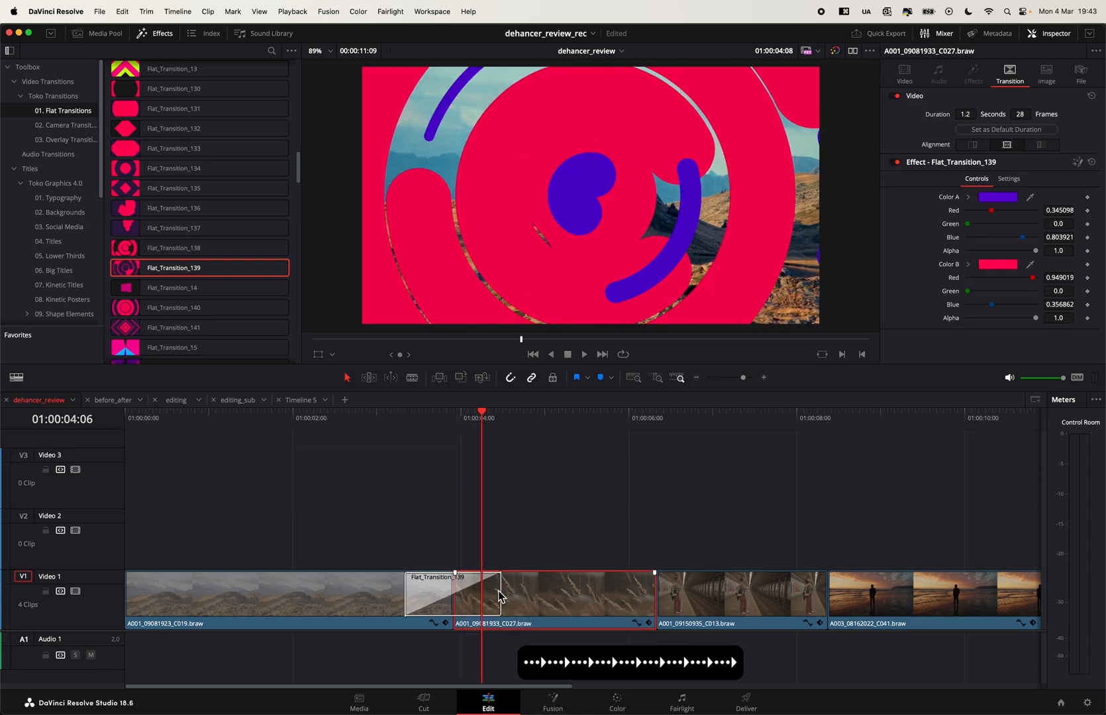
{"action": "left_click", "coordinate": [403, 420]}
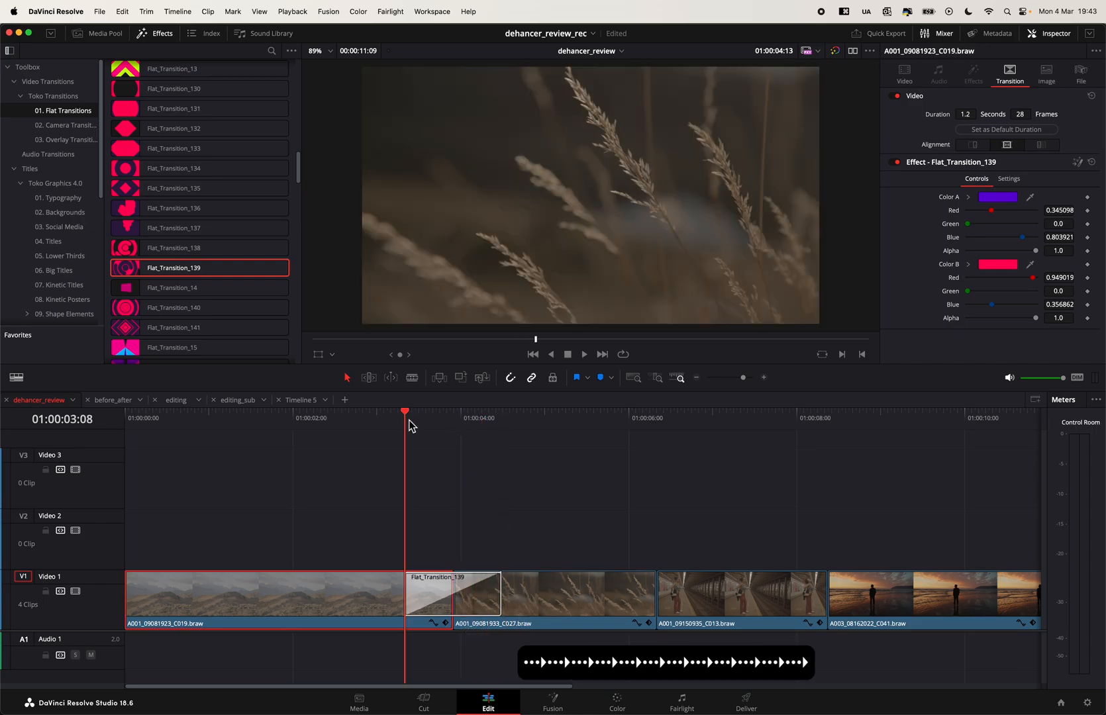
{"action": "key", "text": "space"}
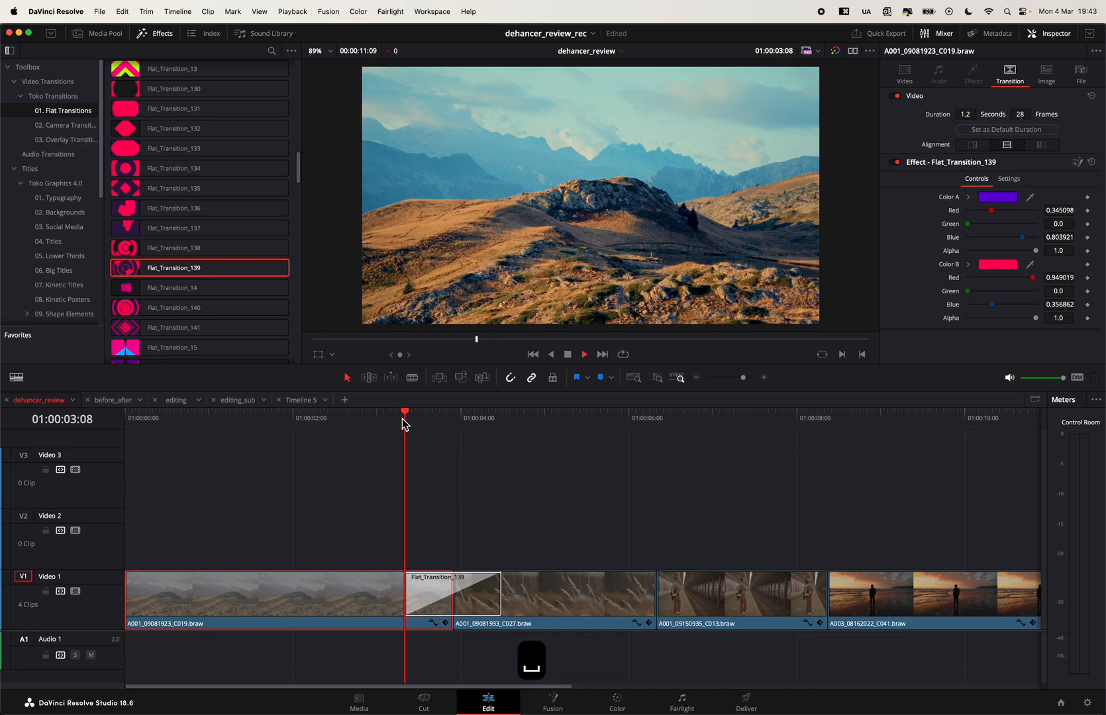
- Ripple-trim the start of the second clip on Video 1 and lengthen Flat_Transition_139 to 46 frames
{"action": "key", "text": "space"}
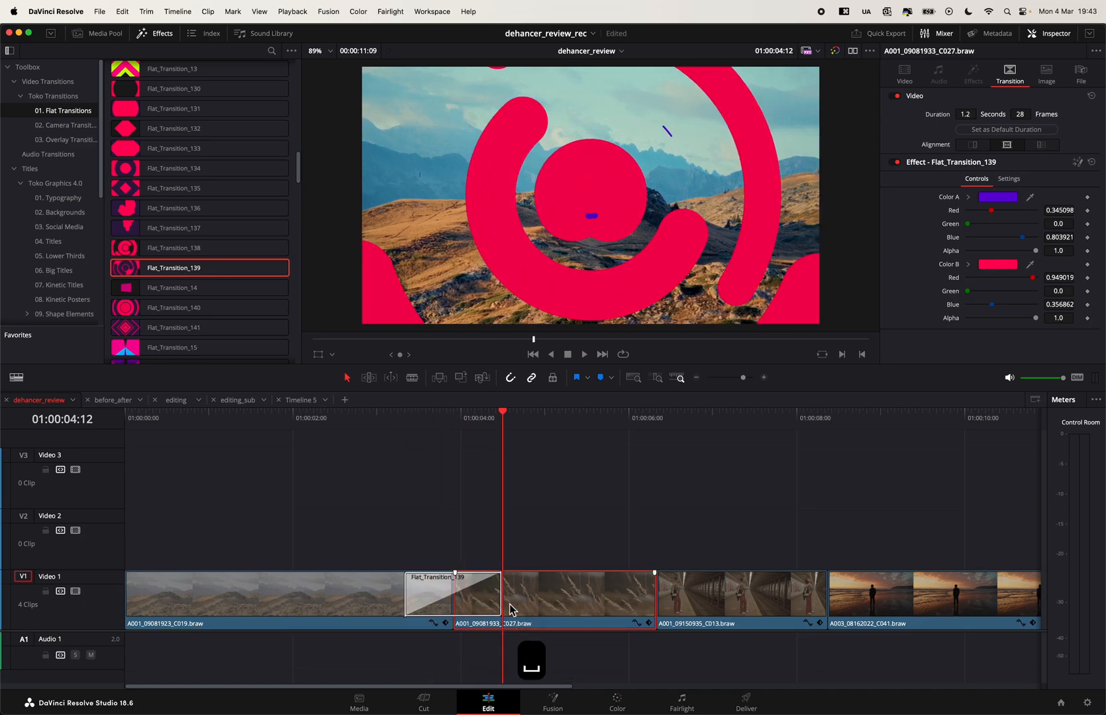
{"action": "left_click", "coordinate": [498, 594]}
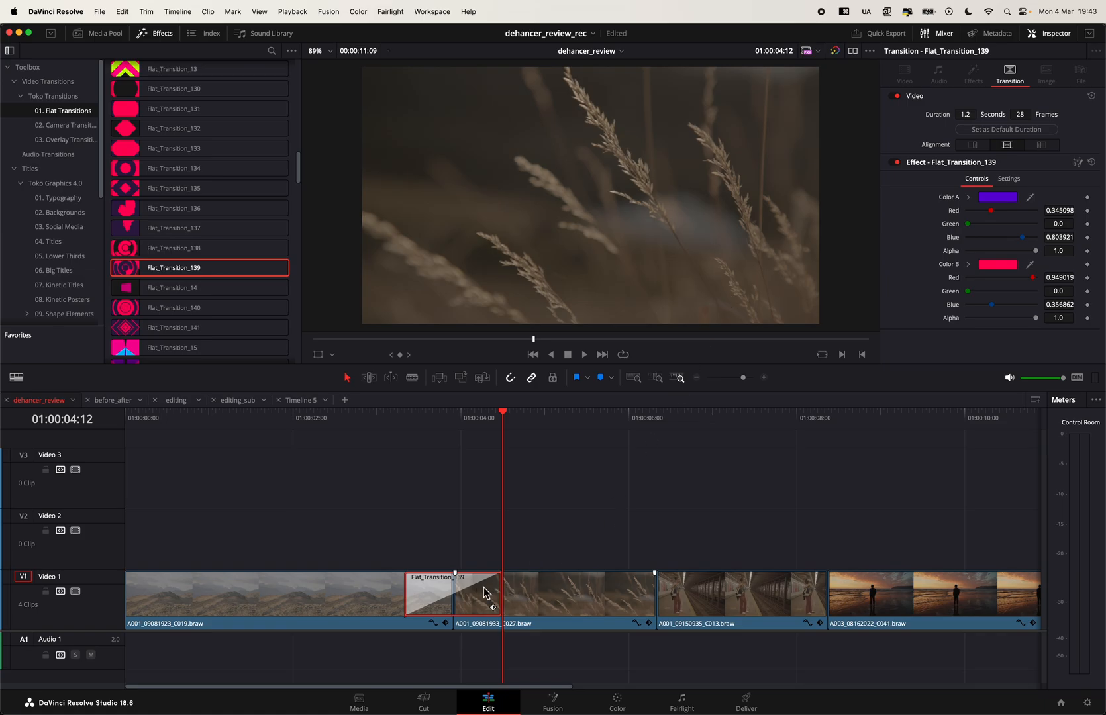
{"action": "key", "text": "y"}
{"action": "key", "text": "t"}
{"action": "left_click_drag", "start_coordinate": [462, 595], "coordinate": [530, 594]}
{"action": "key", "text": "a"}
- Lengthen Flat_Transition_139 to 62 frames and step through its second half frame by frame from 01:00:04:18
{"action": "left_click_drag", "start_coordinate": [456, 419], "coordinate": [524, 459]}
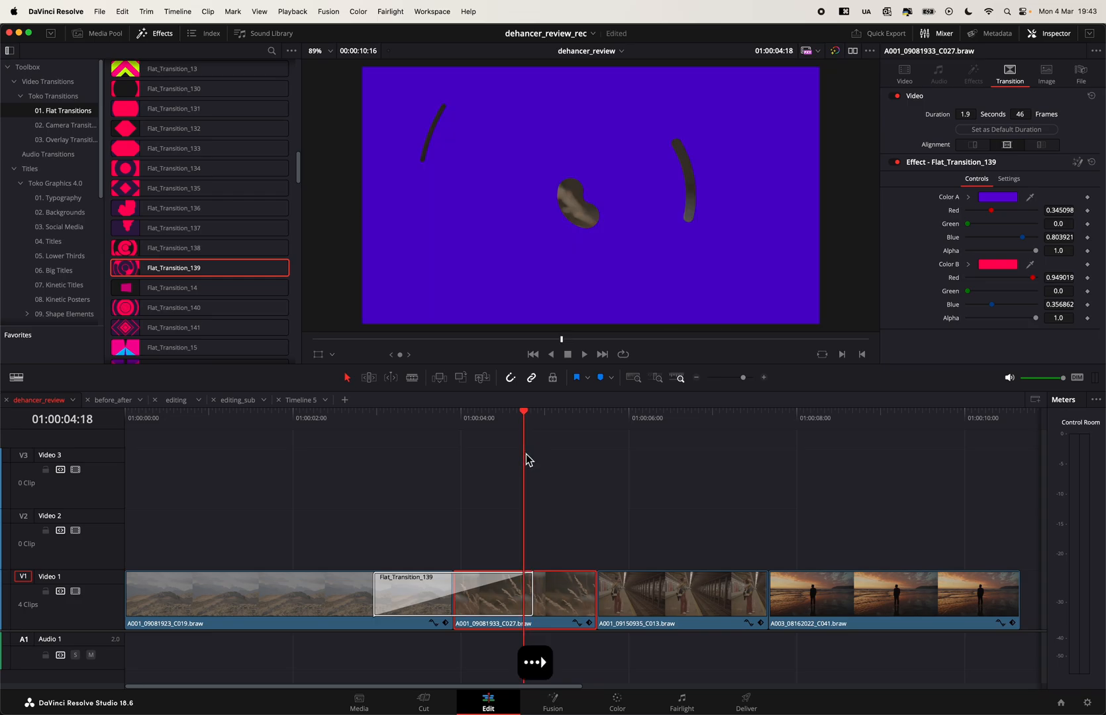
{"action": "key", "text": "Right"}
{"action": "key", "text": "Right"}
{"action": "key", "text": "Right"}
{"action": "key", "text": "Right"}
{"action": "left_click_drag", "start_coordinate": [534, 600], "coordinate": [589, 600]}
{"action": "key", "text": "Right"}
{"action": "key", "text": "Right"}
{"action": "key", "text": "Right"}
{"action": "key", "text": "Right"}
{"action": "key", "text": "Right"}
{"action": "key", "text": "Right"}
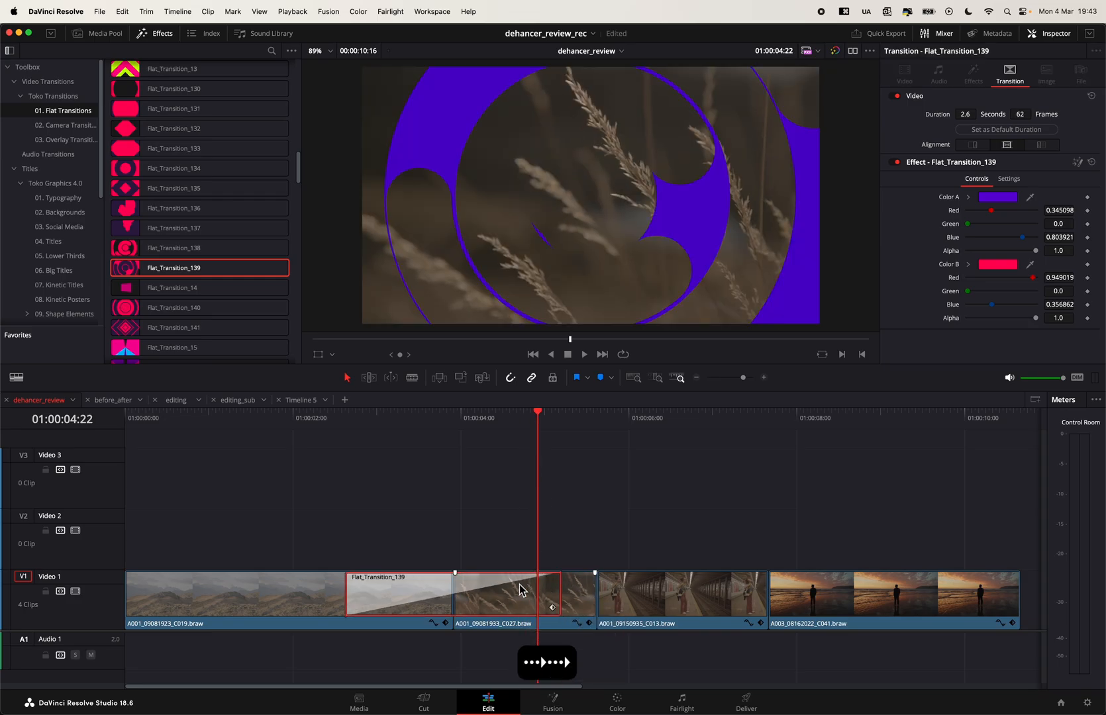
{"action": "key", "text": "Right"}
{"action": "key", "text": "Right"}
{"action": "key", "text": "Right"}
{"action": "key", "text": "Right"}
{"action": "key", "text": "Right"}
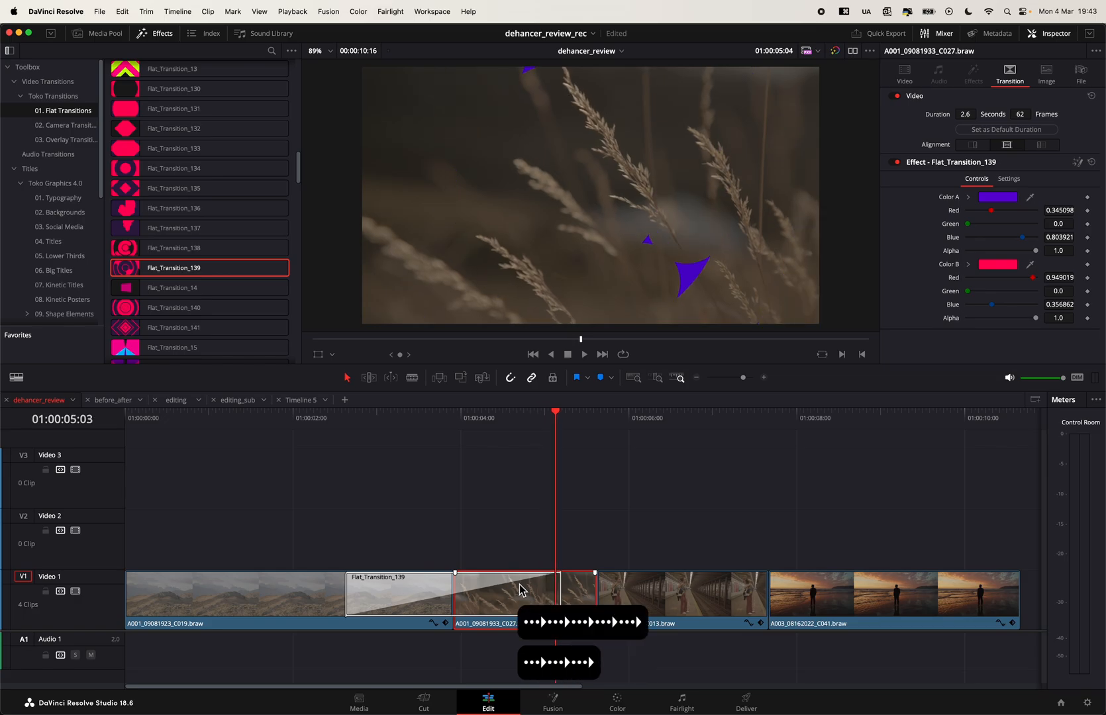
- Replace Flat_Transition_139 with Flat_Transition_141 at the cut between the first two clips and play it back
{"action": "left_click", "coordinate": [530, 597]}
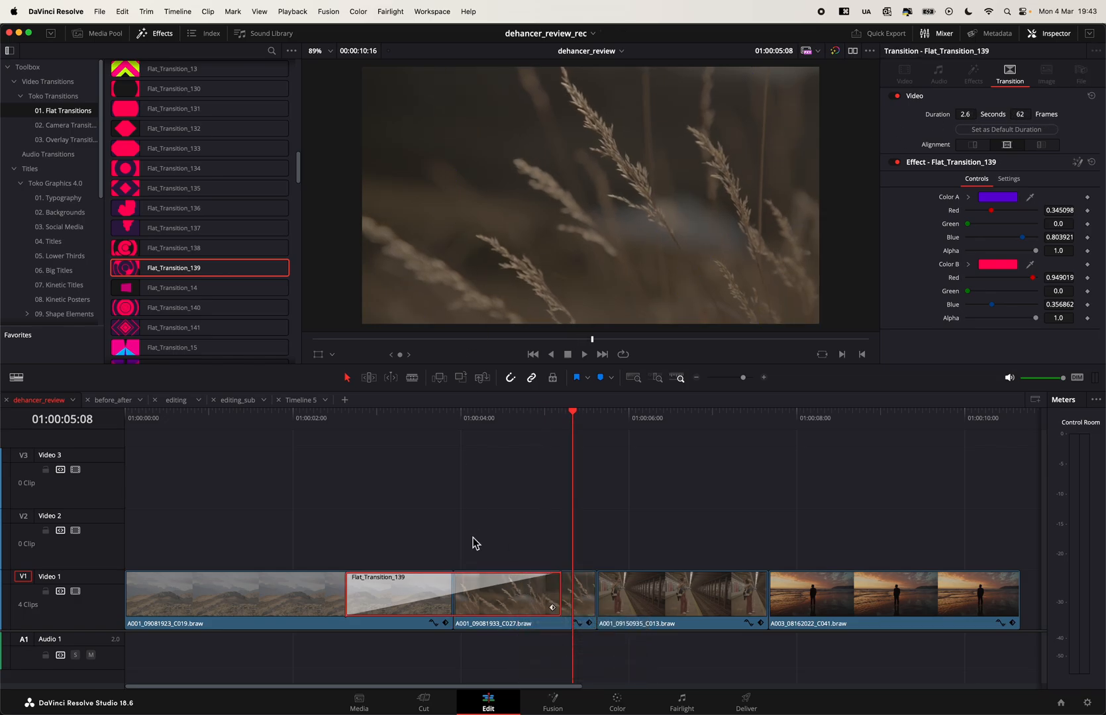
{"action": "key", "text": "BackSpace"}
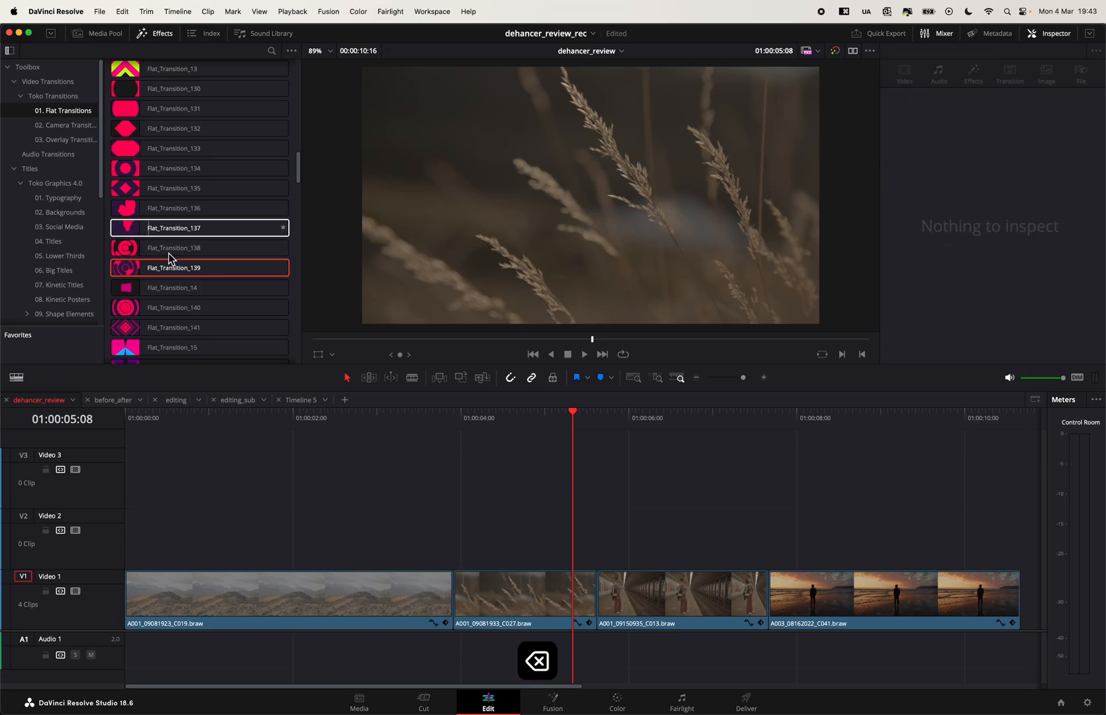
{"action": "left_click_drag", "start_coordinate": [171, 332], "coordinate": [454, 588]}
{"action": "left_click", "coordinate": [416, 429]}
{"action": "key", "text": "space"}
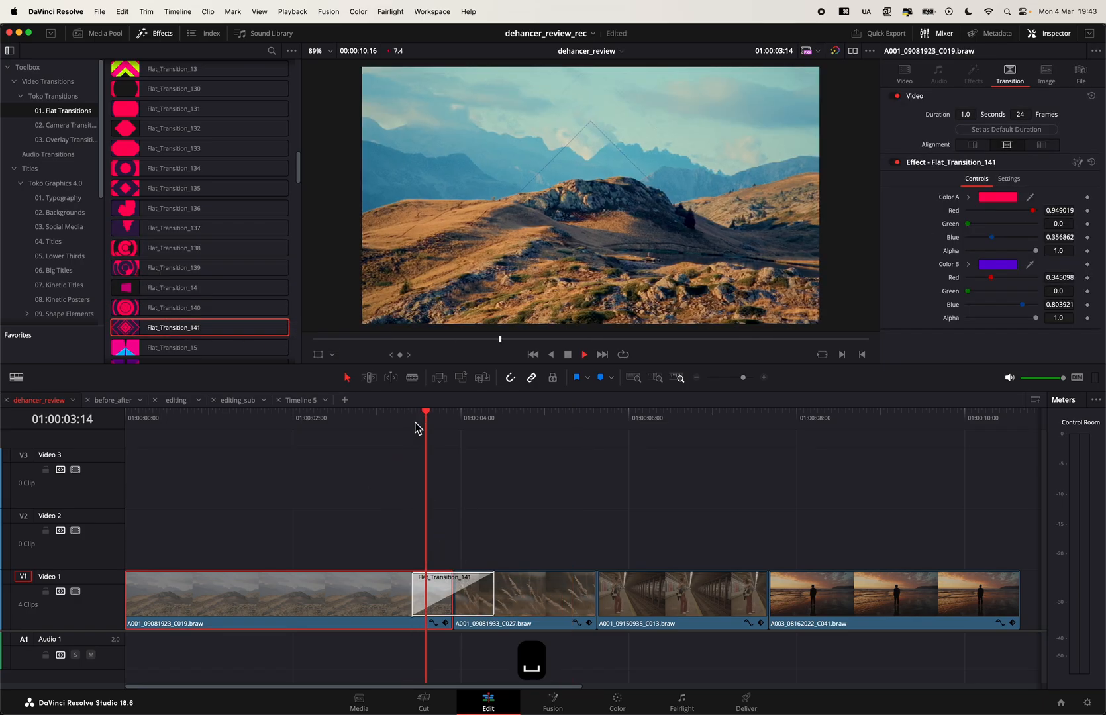
{"action": "key", "text": "space"}
- Replace Flat_Transition_141 with Flat_Transition_01 at the first cut on Video 1 and play it back
{"action": "left_click", "coordinate": [487, 593]}
{"action": "key", "text": "BackSpace"}
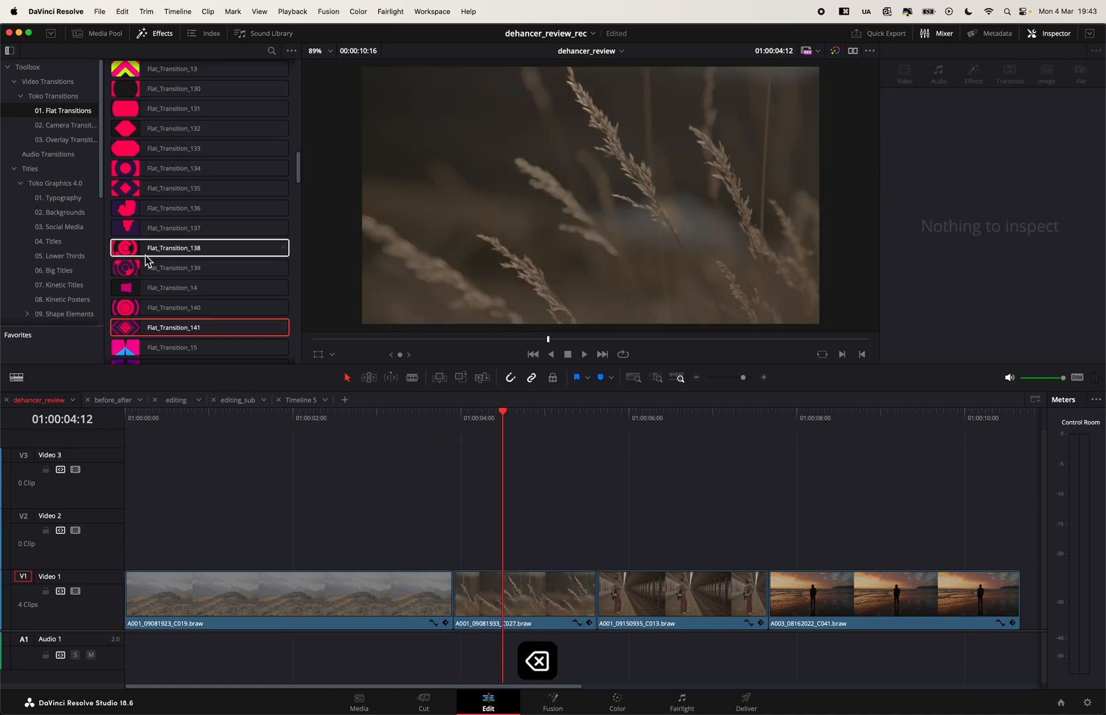
{"action": "scroll", "coordinate": [208, 264], "scroll_direction": "down", "scroll_amount": 10}
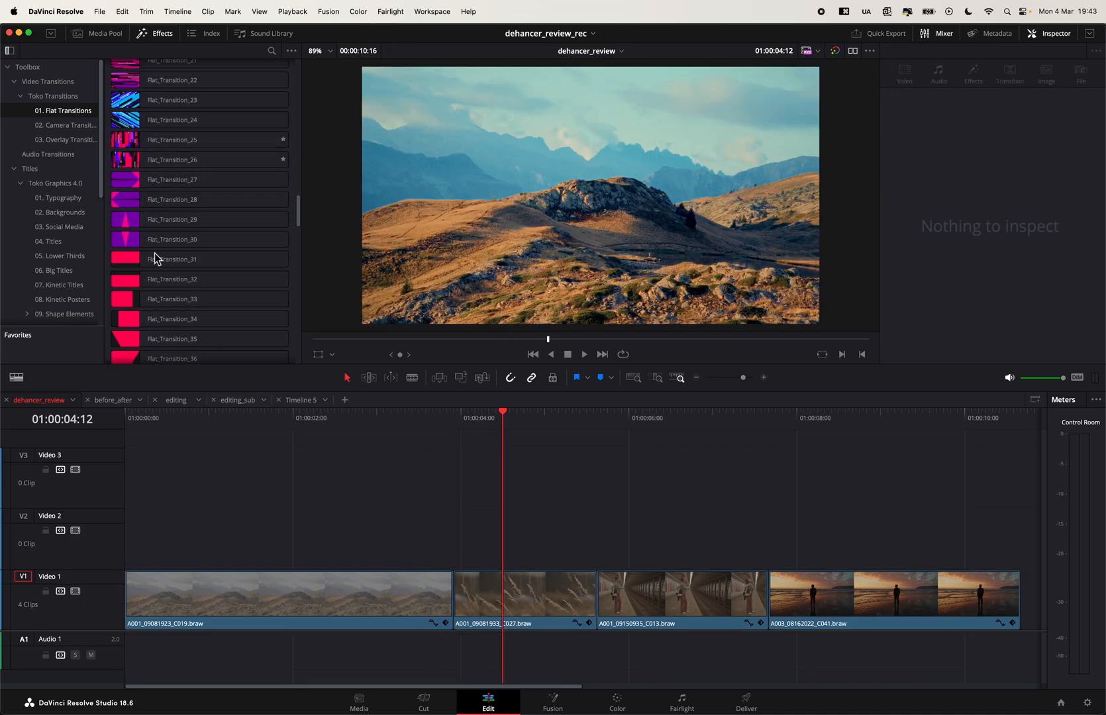
{"action": "scroll", "coordinate": [268, 264], "scroll_direction": "up", "scroll_amount": 10}
{"action": "scroll", "coordinate": [271, 258], "scroll_direction": "up", "scroll_amount": 5}
{"action": "left_click_drag", "start_coordinate": [165, 90], "coordinate": [455, 602]}
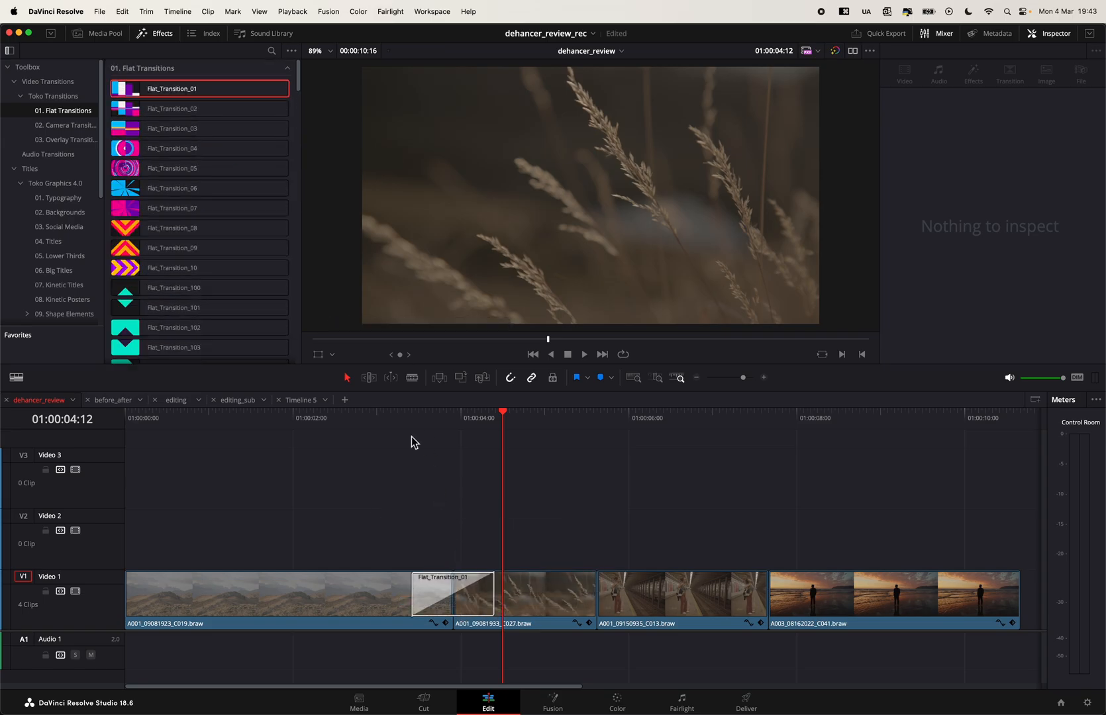
{"action": "left_click", "coordinate": [420, 419]}
{"action": "key", "text": "space"}
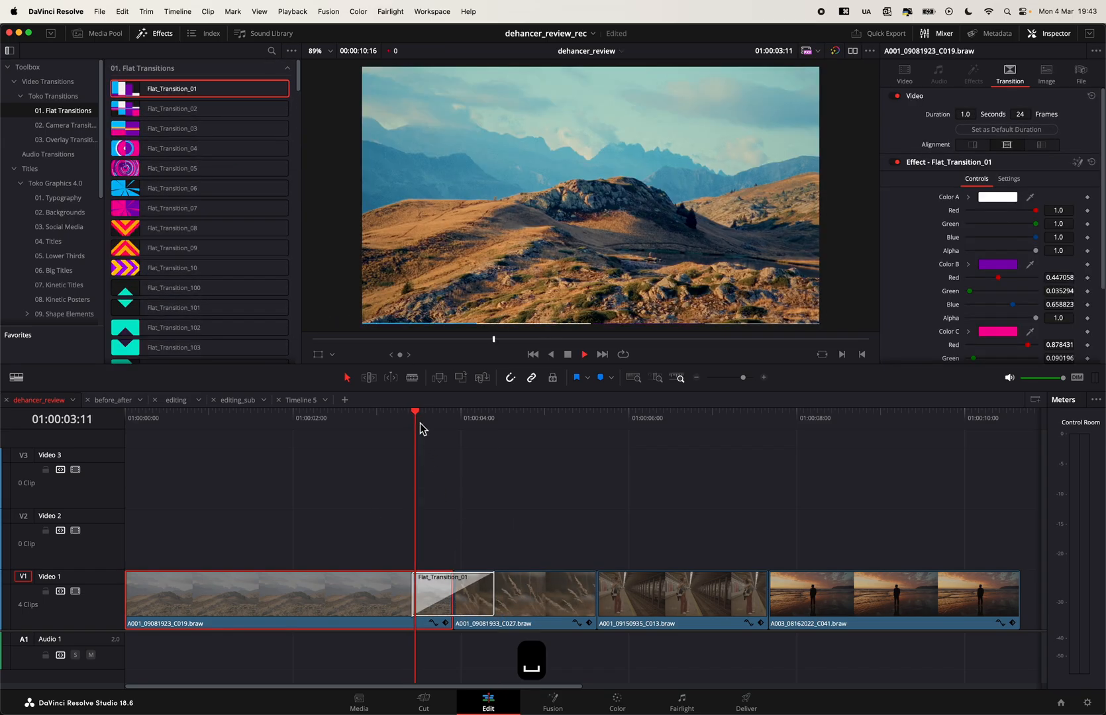
{"action": "key", "text": "space"}
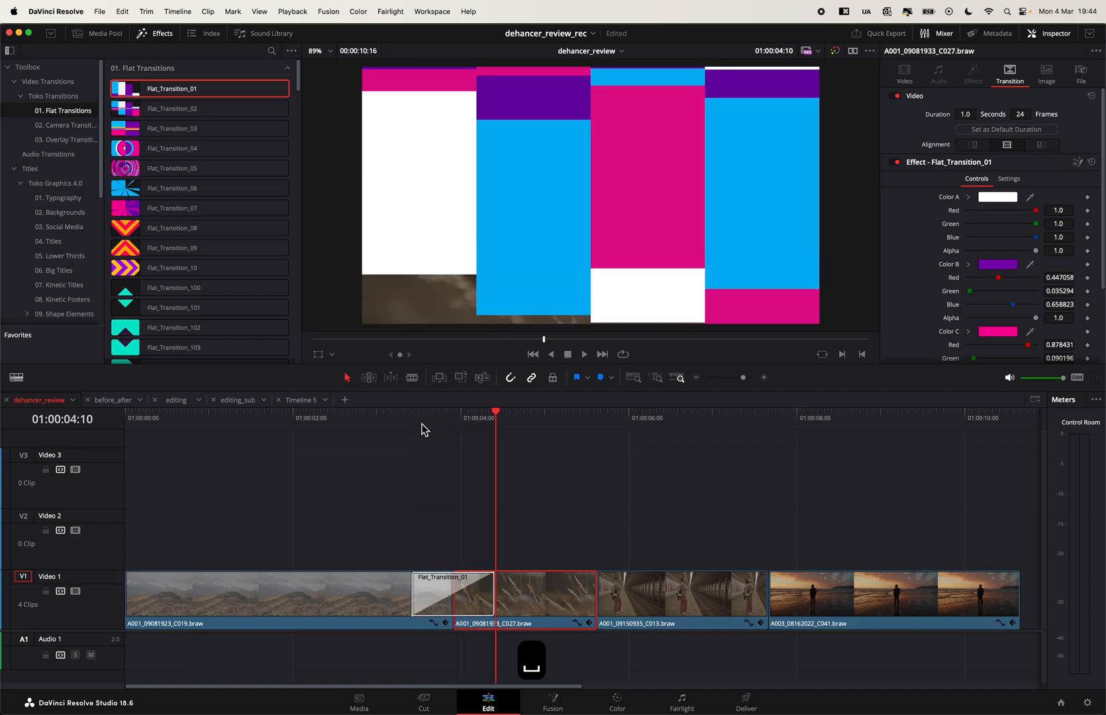
- Lengthen Flat_Transition_01 to 46 frames and replay it from just before the first cut
{"action": "key", "text": "space"}
{"action": "left_click_drag", "start_coordinate": [471, 425], "coordinate": [478, 430]}
{"action": "left_click_drag", "start_coordinate": [494, 592], "coordinate": [531, 594]}
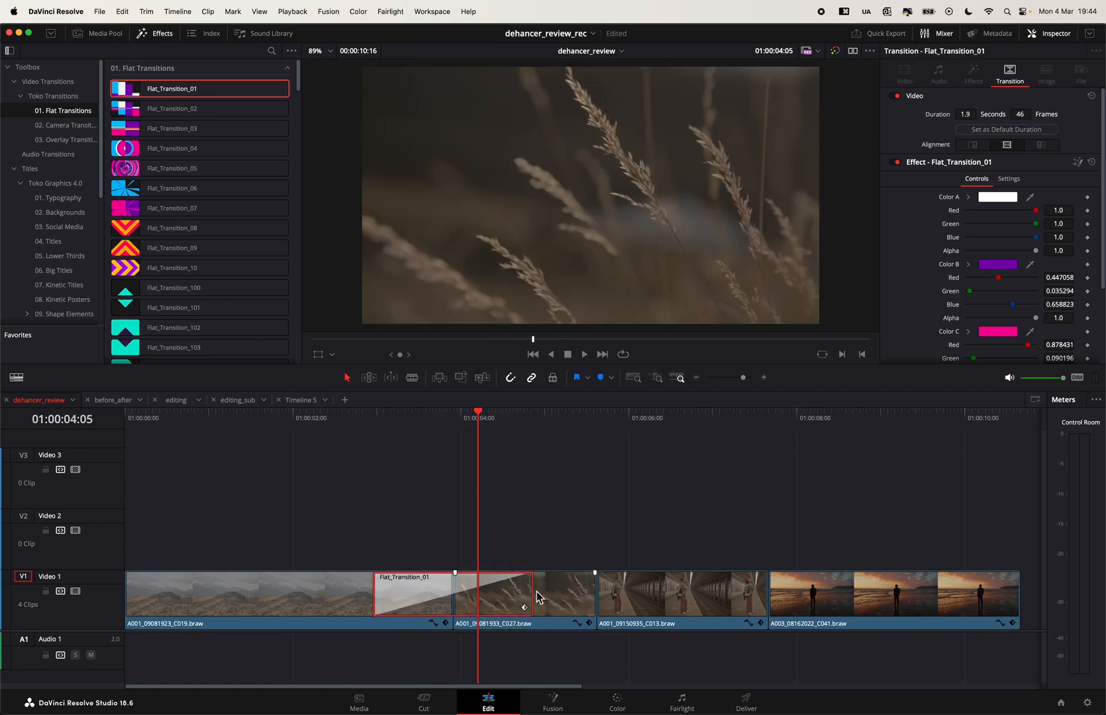
{"action": "key", "text": "space"}
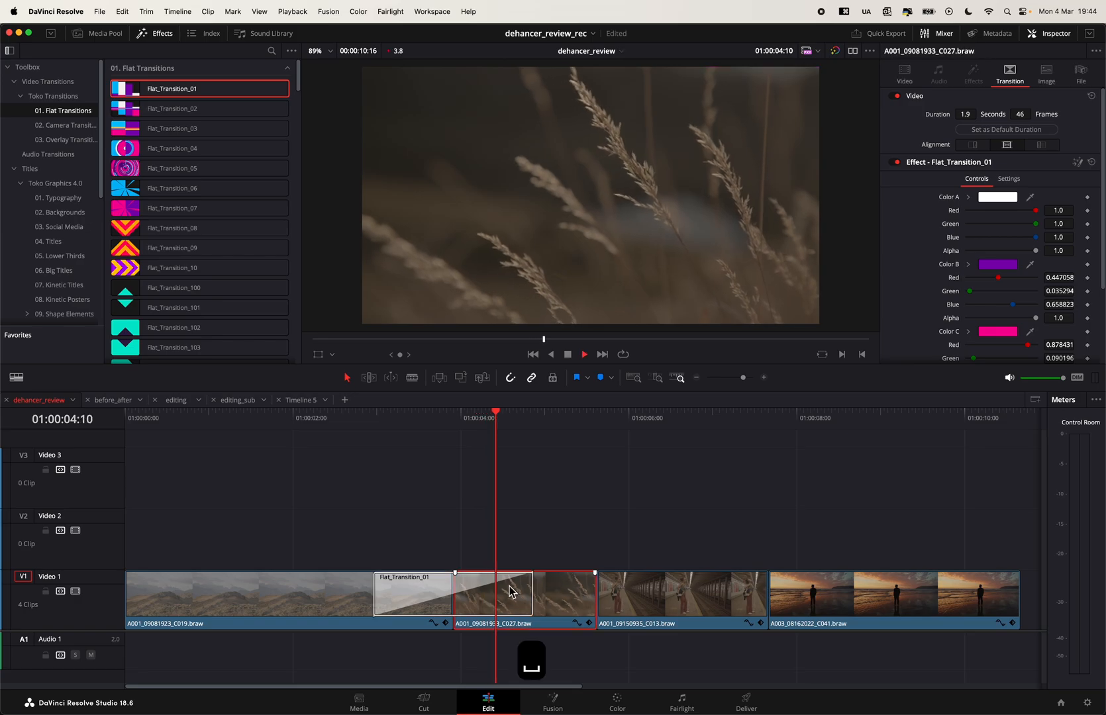
{"action": "left_click", "coordinate": [425, 422]}
{"action": "key", "text": "space"}
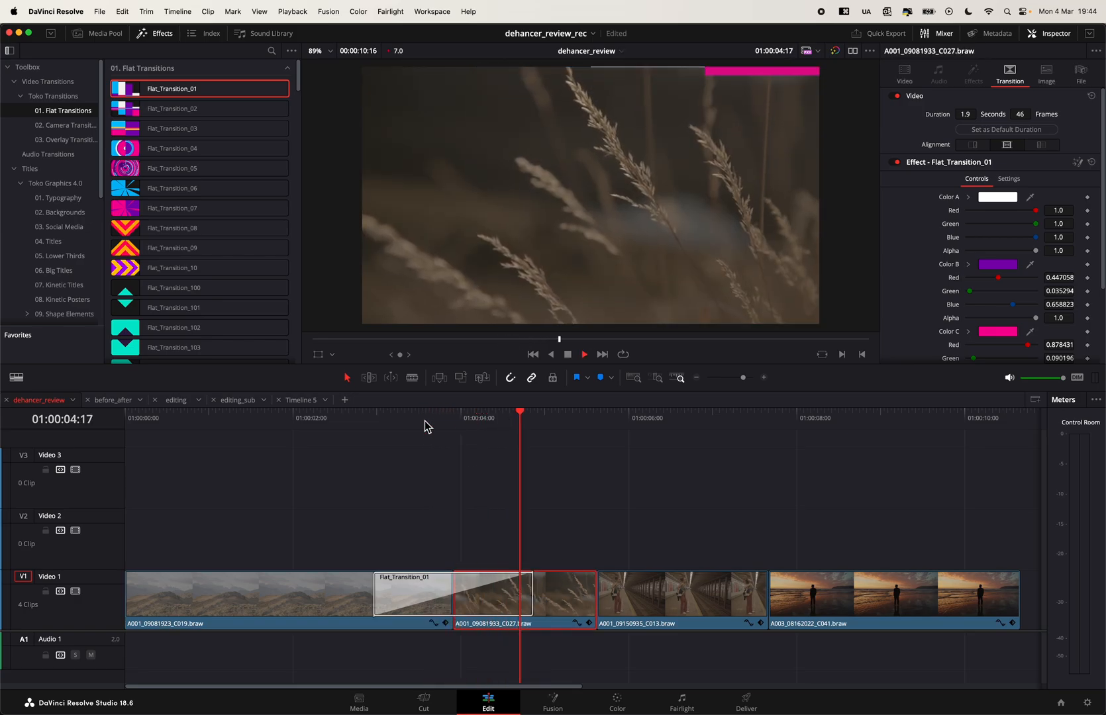
{"action": "key", "text": "space"}
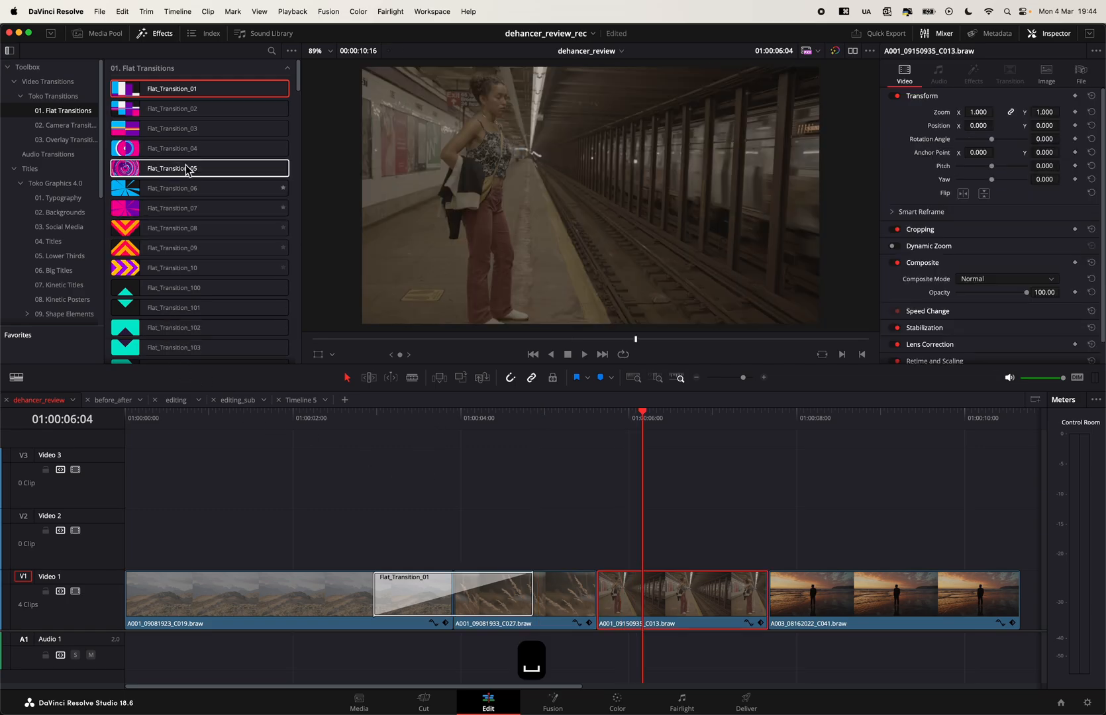
- Remove Flat_Transition_01 from the timeline and browse the Camera Transitions category under Toko Transitions
{"action": "left_click", "coordinate": [505, 601]}
{"action": "key", "text": "BackSpace"}
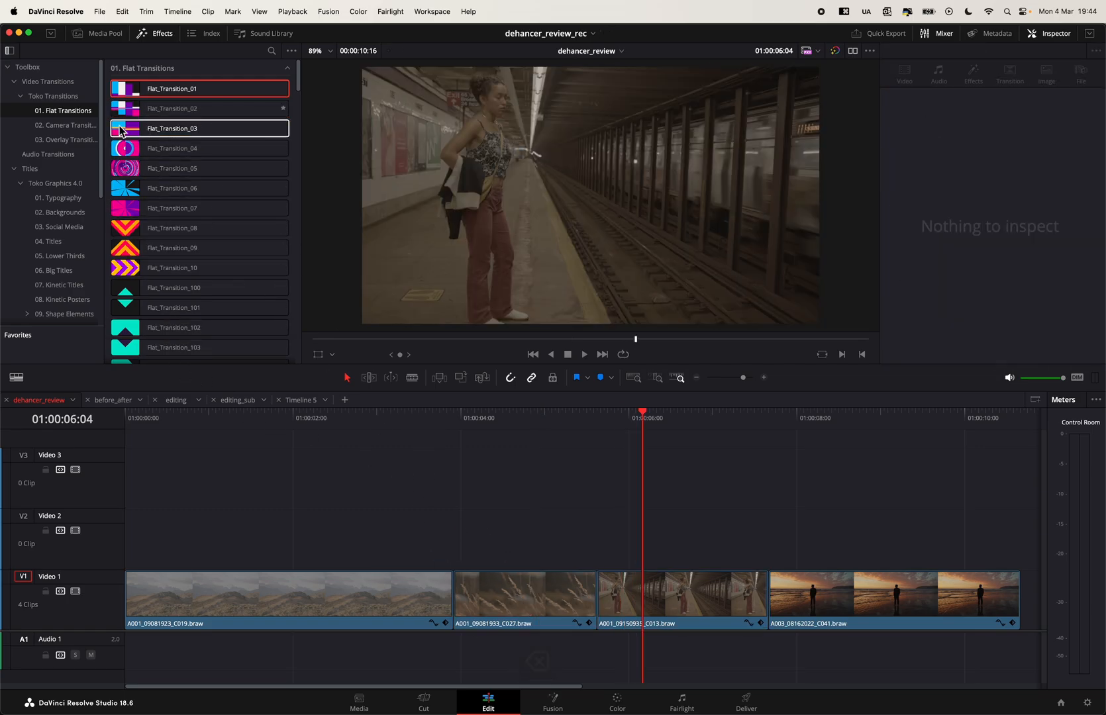
{"action": "left_click", "coordinate": [66, 125]}
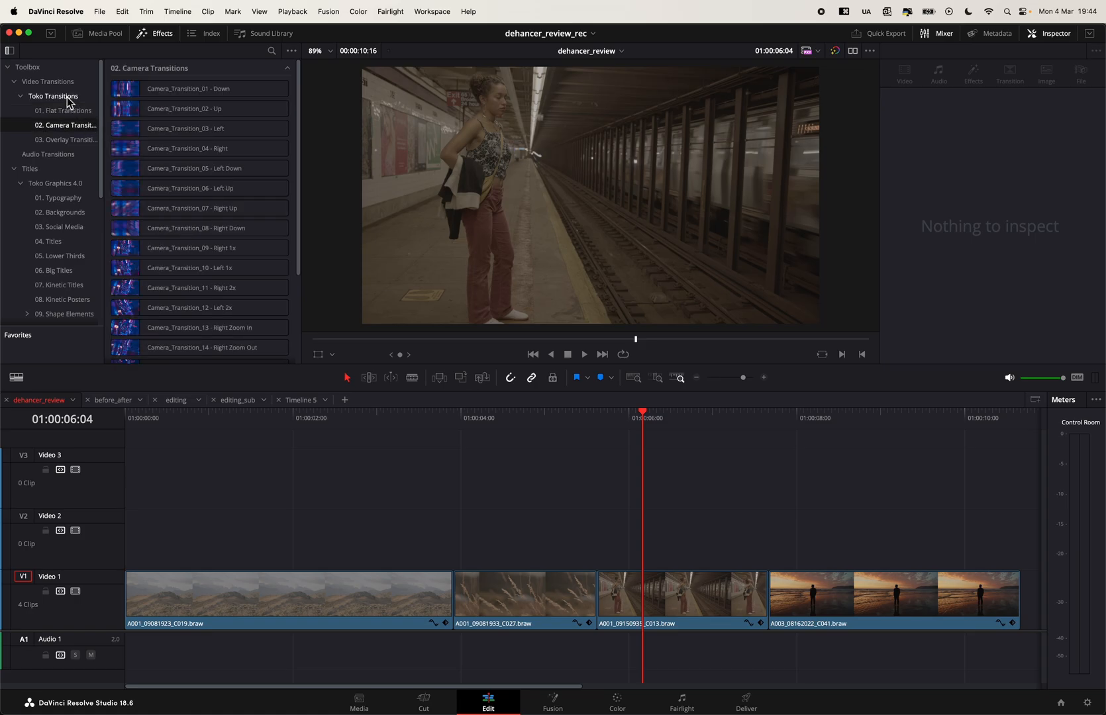
{"action": "scroll", "coordinate": [338, 282], "scroll_direction": "down", "scroll_amount": 1}
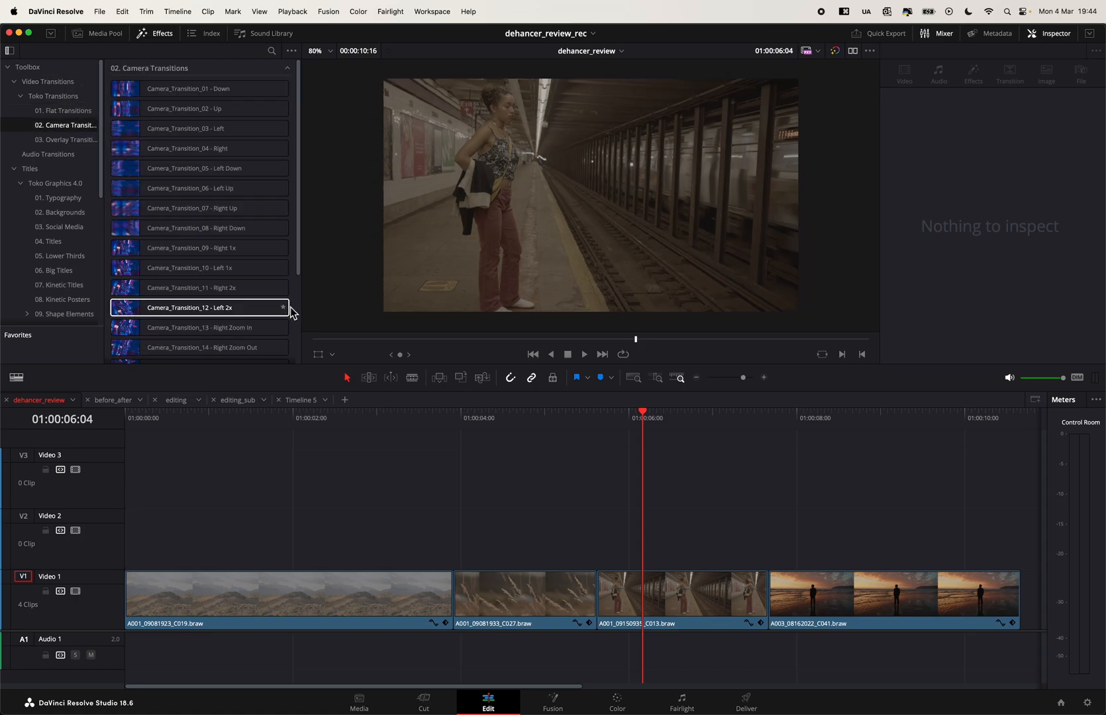
{"action": "scroll", "coordinate": [288, 310], "scroll_direction": "down", "scroll_amount": 3}
- Apply Camera_Transition_20 - Zoom Out 2x at the first cut and preview it from 01:00:03:10
{"action": "left_click_drag", "start_coordinate": [185, 343], "coordinate": [453, 596]}
{"action": "left_click", "coordinate": [418, 421]}
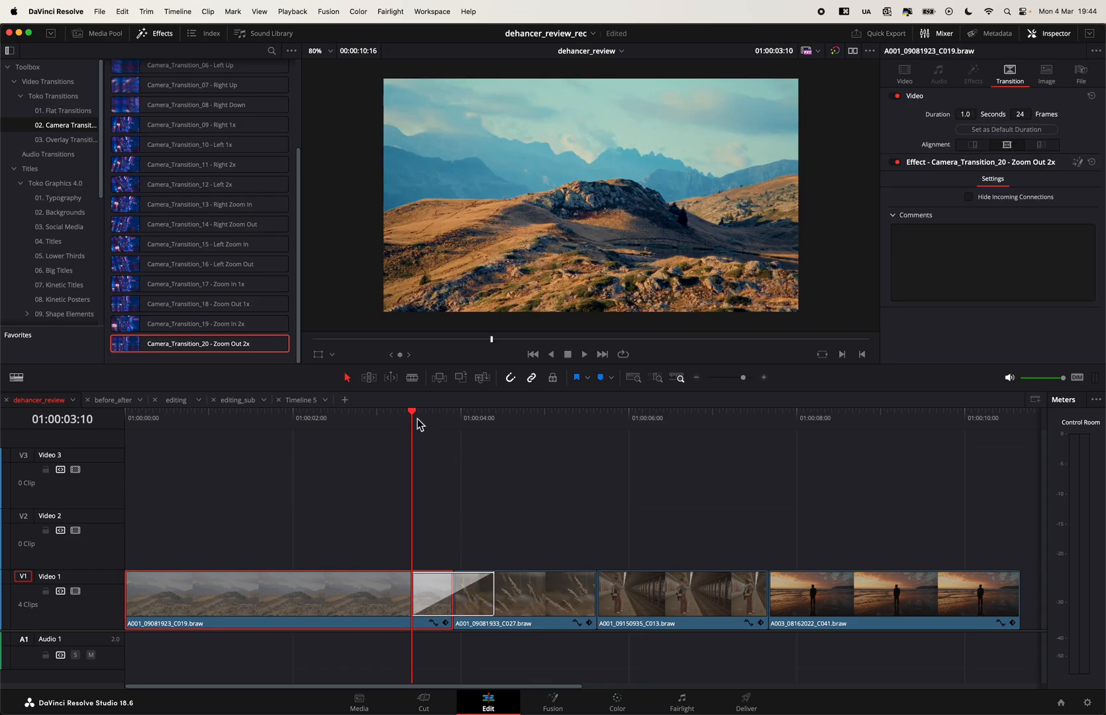
{"action": "key", "text": "space"}
{"action": "key", "text": "space"}
- Replace the Zoom Out 2x transition with Camera_Transition_04 - Right at the first cut and preview it from 01:00:03:10
{"action": "scroll", "coordinate": [207, 166], "scroll_direction": "up", "scroll_amount": 3}
{"action": "left_click_drag", "start_coordinate": [198, 149], "coordinate": [442, 586]}
{"action": "left_click", "coordinate": [467, 601]}
{"action": "key", "text": "BackSpace"}
{"action": "left_click_drag", "start_coordinate": [195, 149], "coordinate": [450, 573]}
{"action": "left_click", "coordinate": [412, 423]}
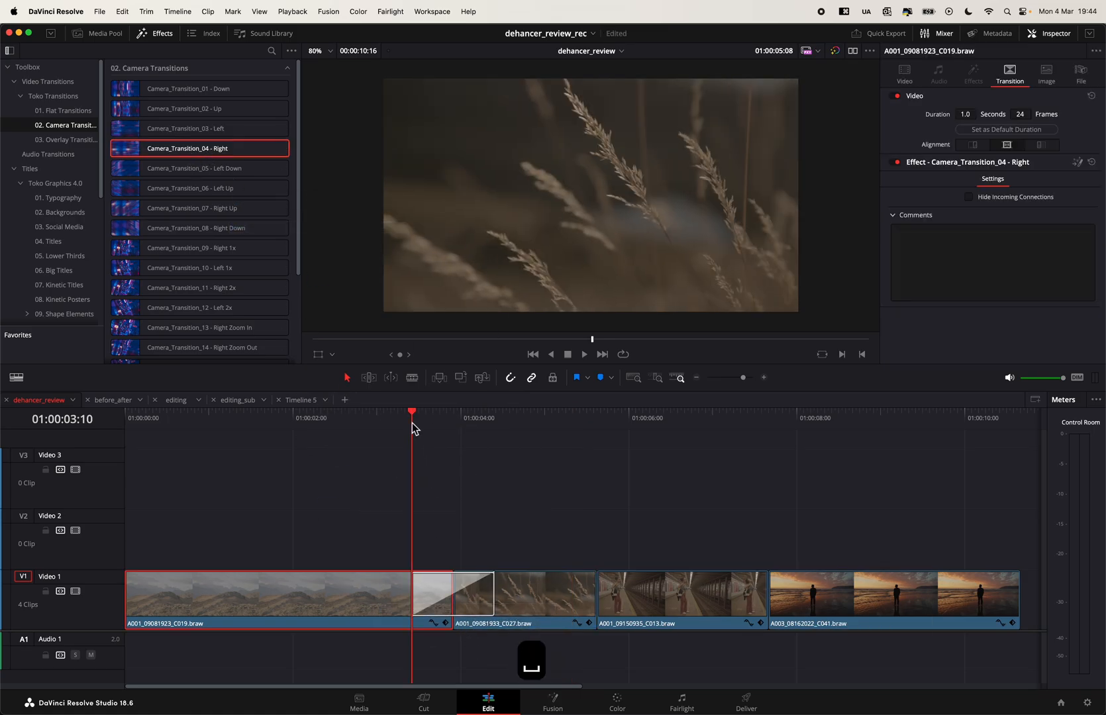
{"action": "key", "text": "space"}
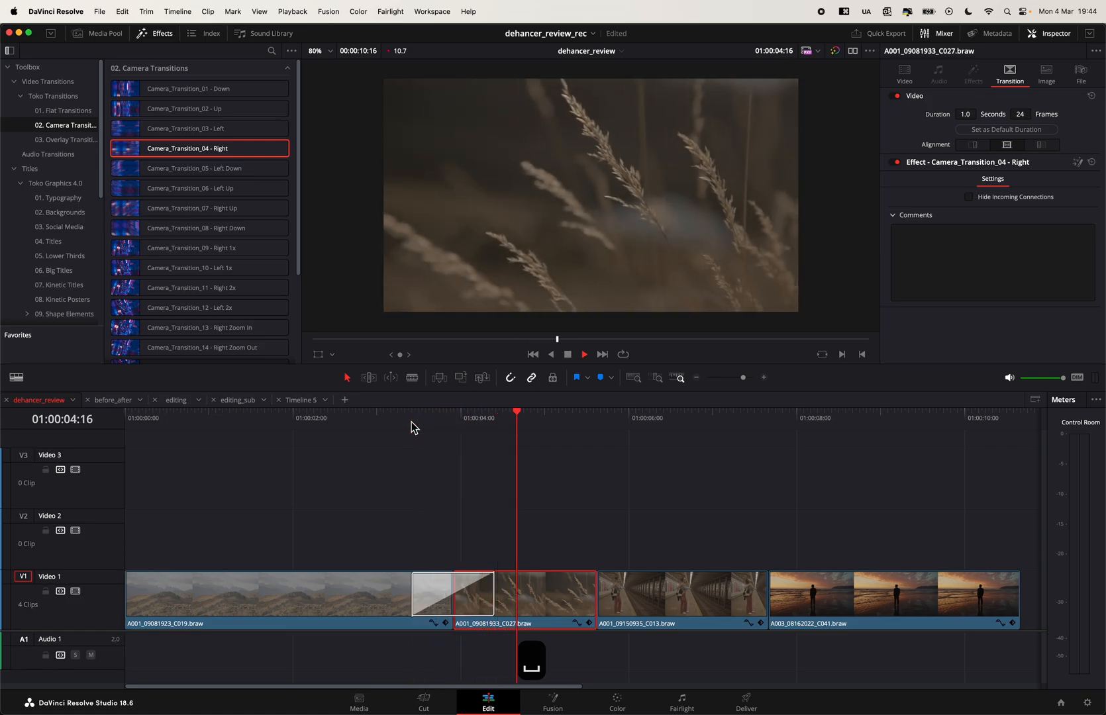
{"action": "key", "text": "space"}
- Remove Camera_Transition_04 - Right from the timeline and browse the Overlay Transitions category
{"action": "left_click", "coordinate": [482, 594]}
{"action": "key", "text": "BackSpace"}
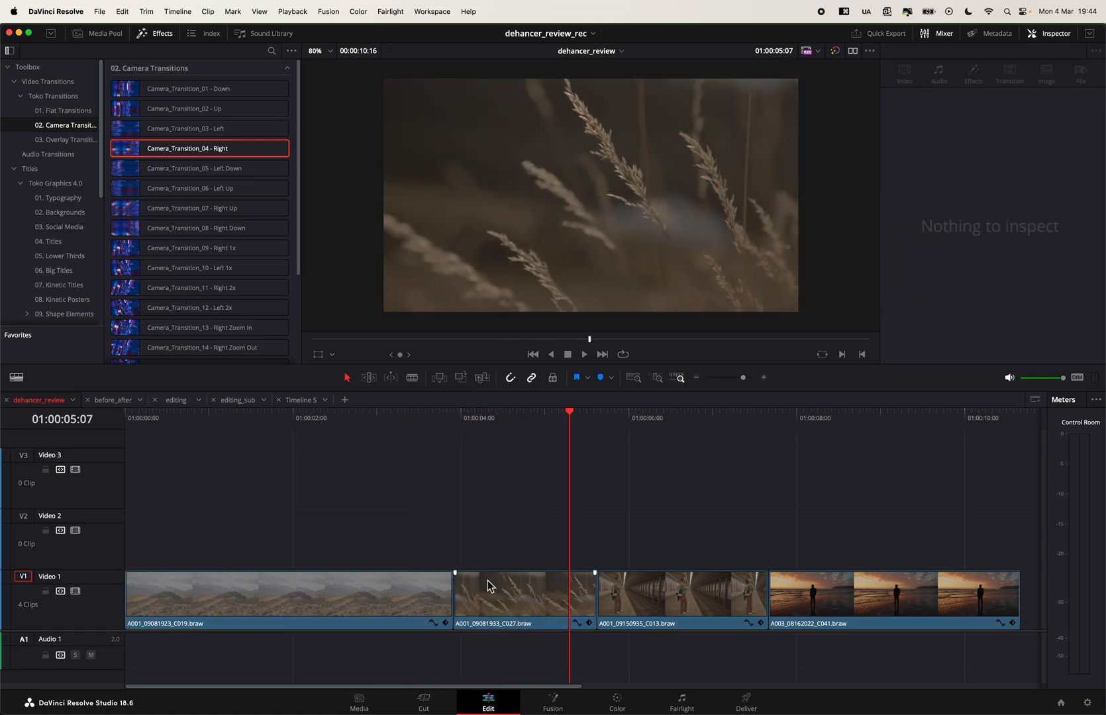
{"action": "left_click", "coordinate": [69, 141]}
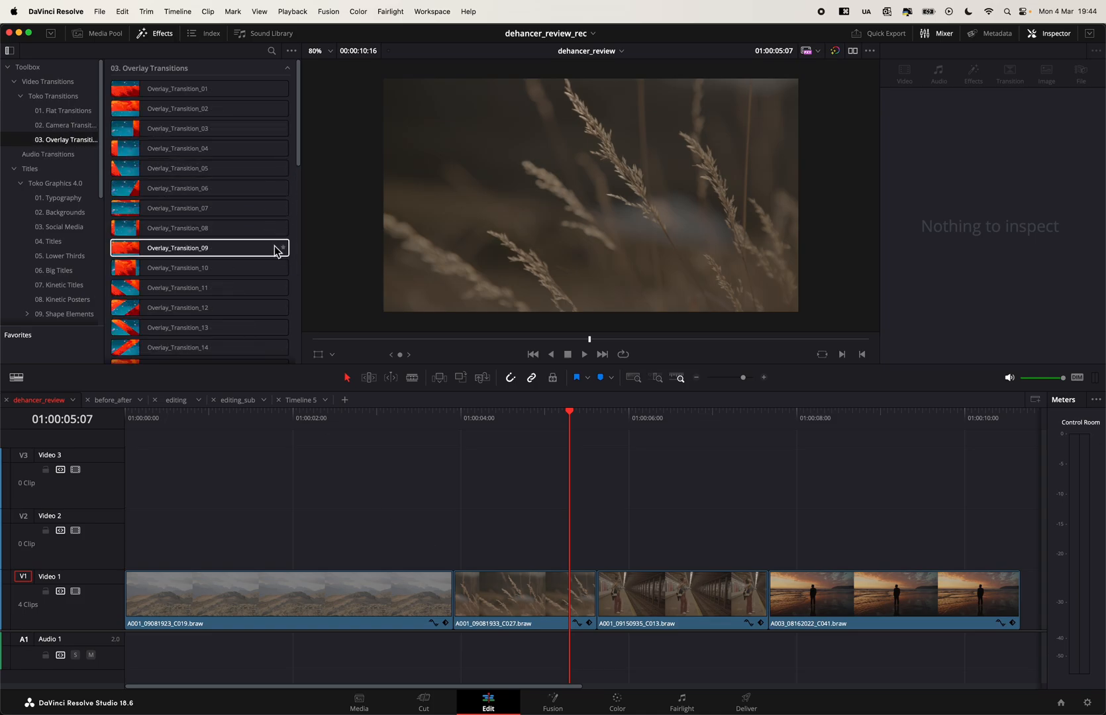
{"action": "scroll", "coordinate": [279, 247], "scroll_direction": "down", "scroll_amount": 3}
- Apply Overlay_Transition_10 at the cut between the first two clips and play it back twice
{"action": "left_click_drag", "start_coordinate": [192, 177], "coordinate": [455, 603]}
{"action": "left_click", "coordinate": [412, 414]}
{"action": "key", "text": "space"}
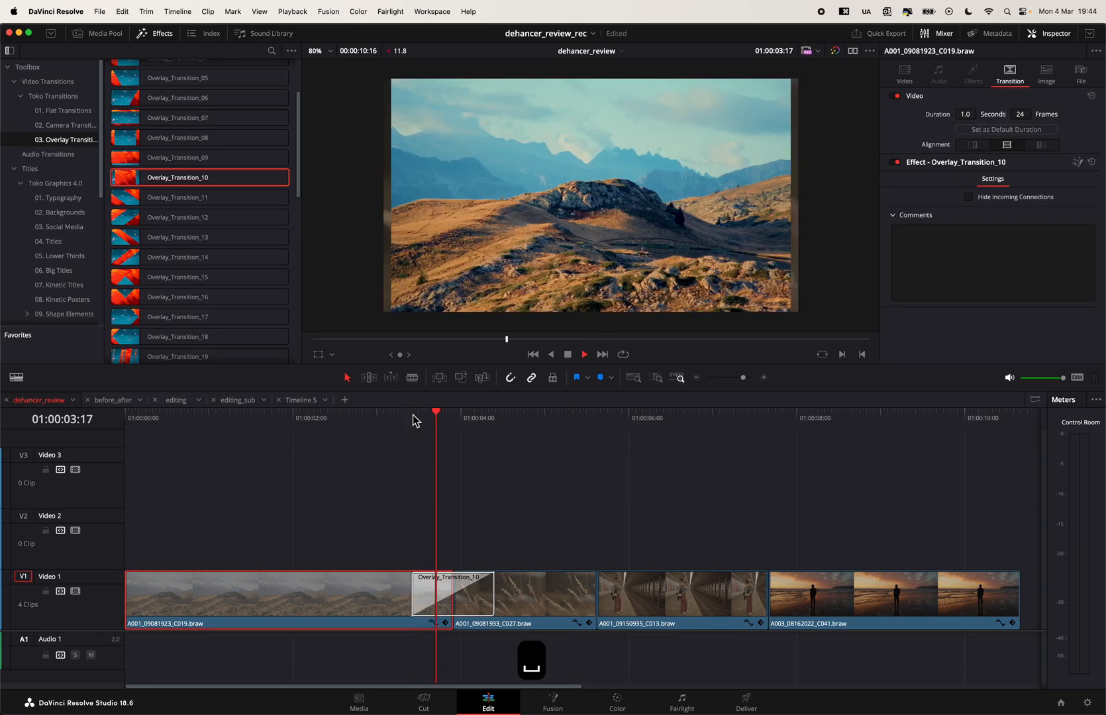
{"action": "key", "text": "space"}
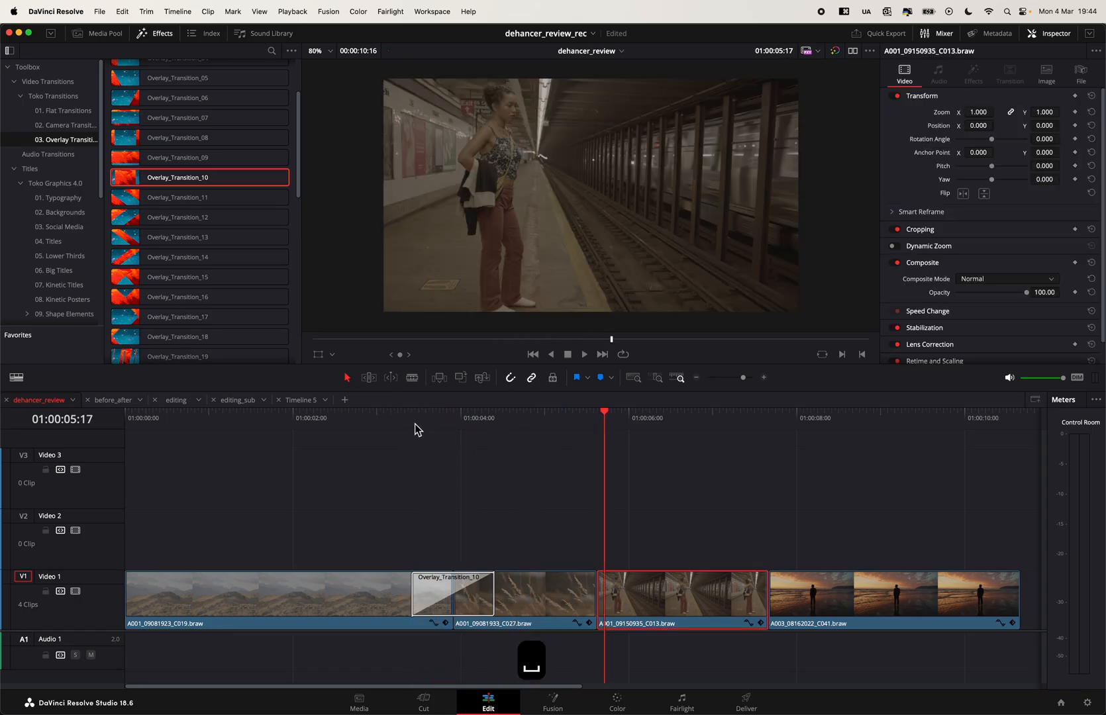
{"action": "left_click", "coordinate": [409, 417]}
{"action": "key", "text": "space"}
{"action": "key", "text": "space"}
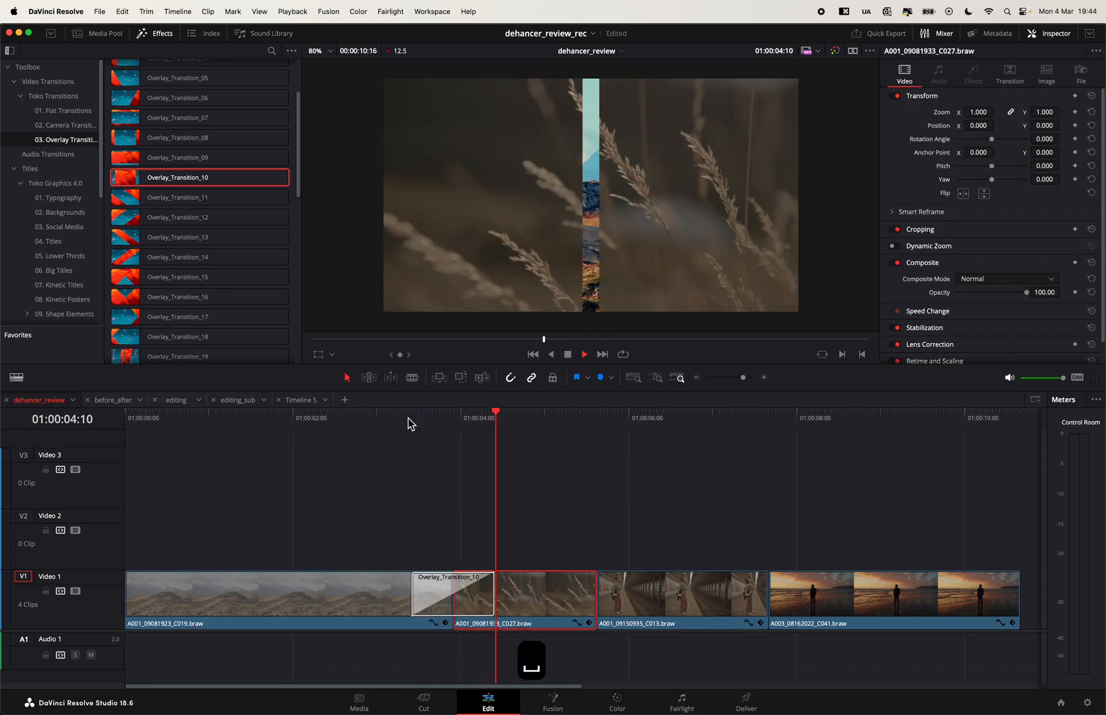
- Replace Overlay_Transition_10 with Overlay_Transition_31 at the first cut on Video 1 and play it back
{"action": "scroll", "coordinate": [187, 289], "scroll_direction": "down", "scroll_amount": 5}
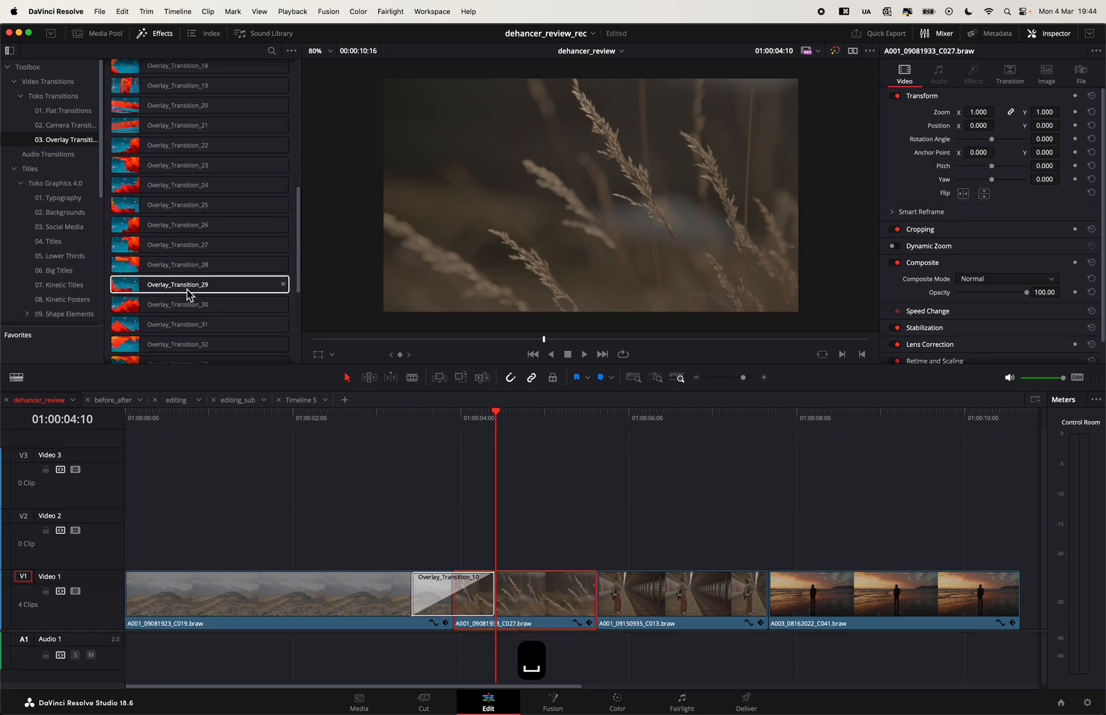
{"action": "left_click", "coordinate": [474, 613]}
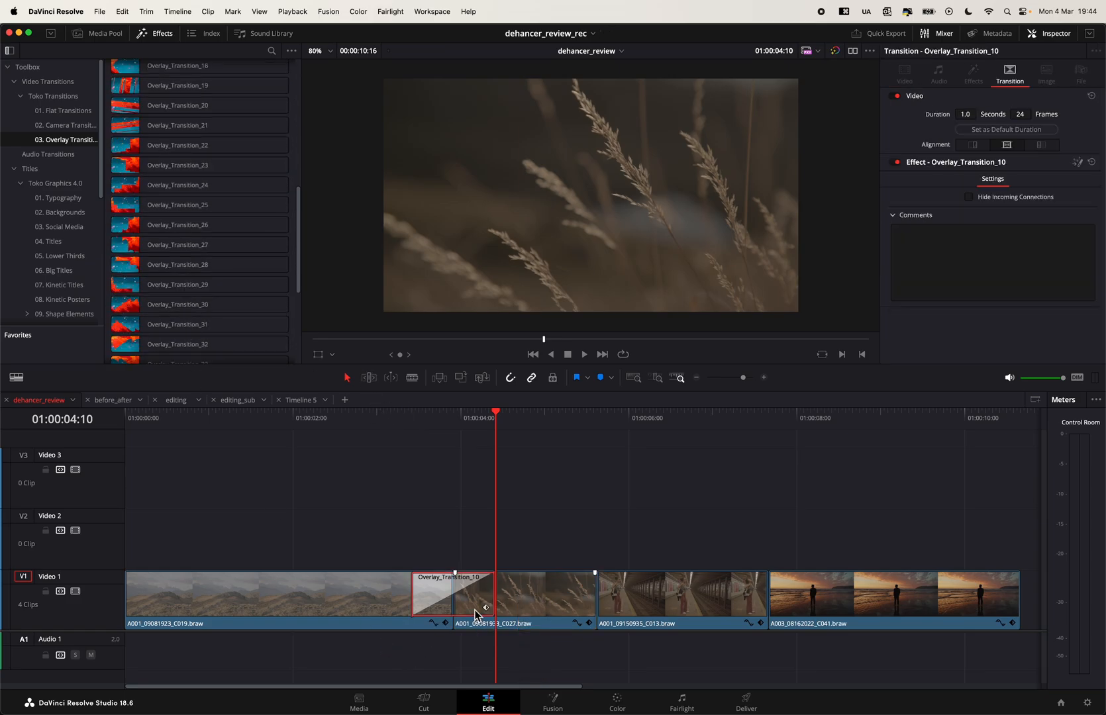
{"action": "key", "text": "BackSpace"}
{"action": "left_click_drag", "start_coordinate": [147, 324], "coordinate": [453, 613]}
{"action": "left_click", "coordinate": [408, 417]}
{"action": "key", "text": "space"}
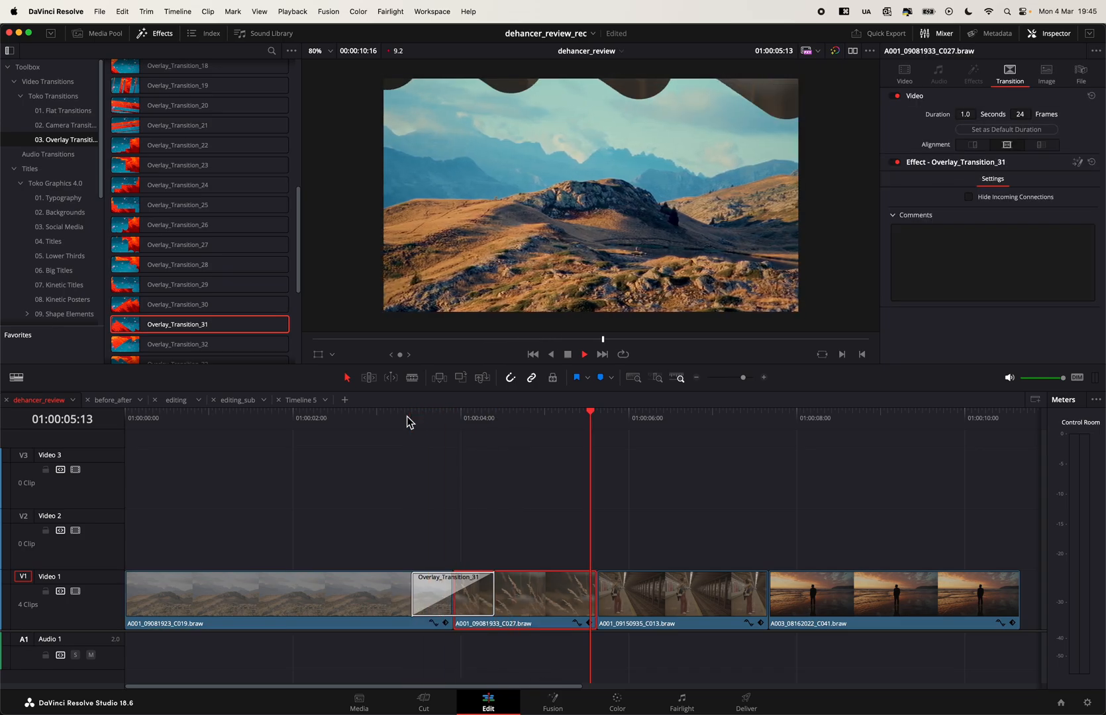
{"action": "key", "text": "space"}
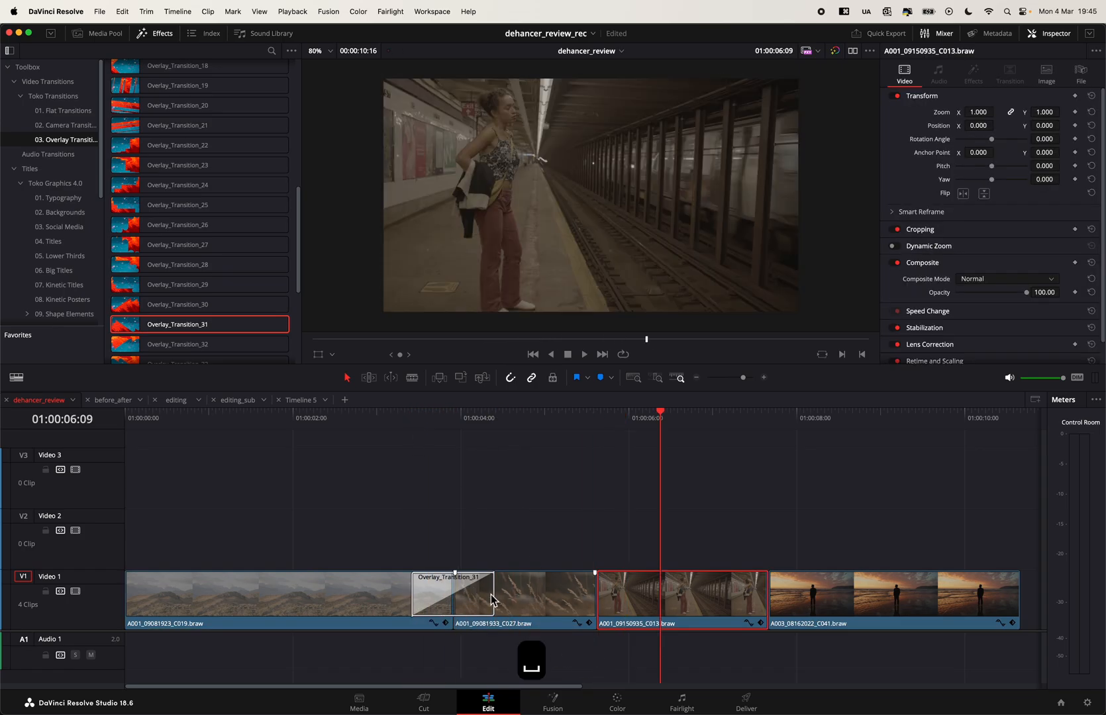
- Lengthen Overlay_Transition_31 over the first cut and replay it from just before the cut
{"action": "left_click", "coordinate": [491, 599]}
{"action": "left_click_drag", "start_coordinate": [493, 594], "coordinate": [531, 606]}
{"action": "left_click", "coordinate": [409, 428]}
{"action": "key", "text": "space"}
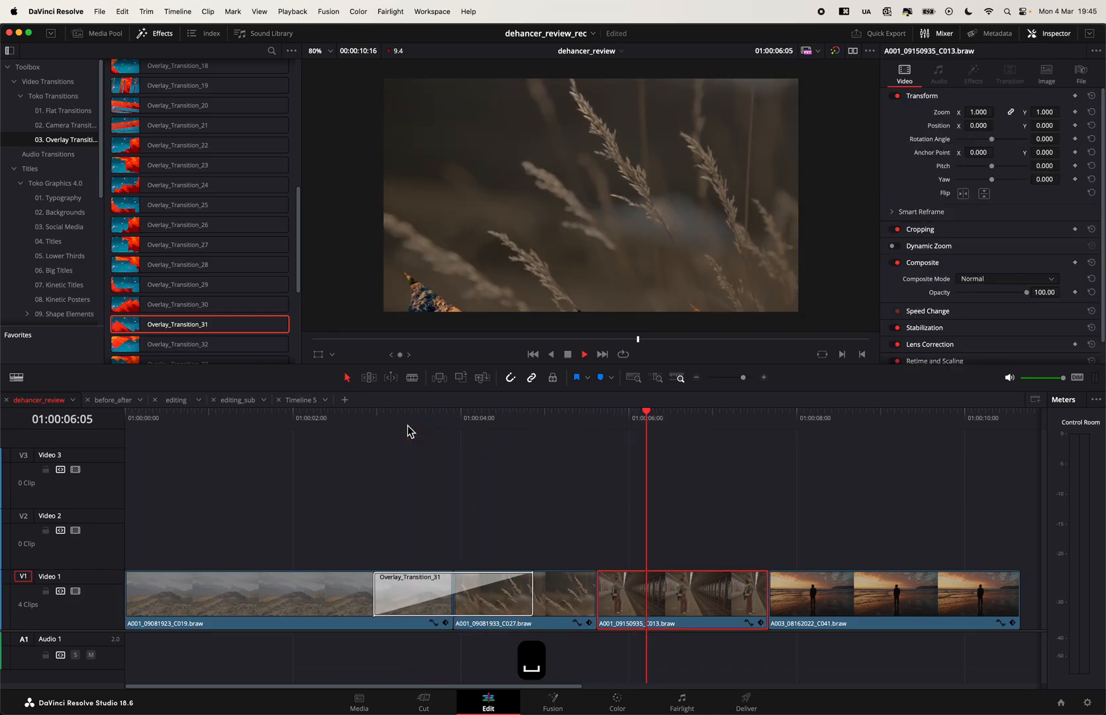
{"action": "key", "text": "space"}
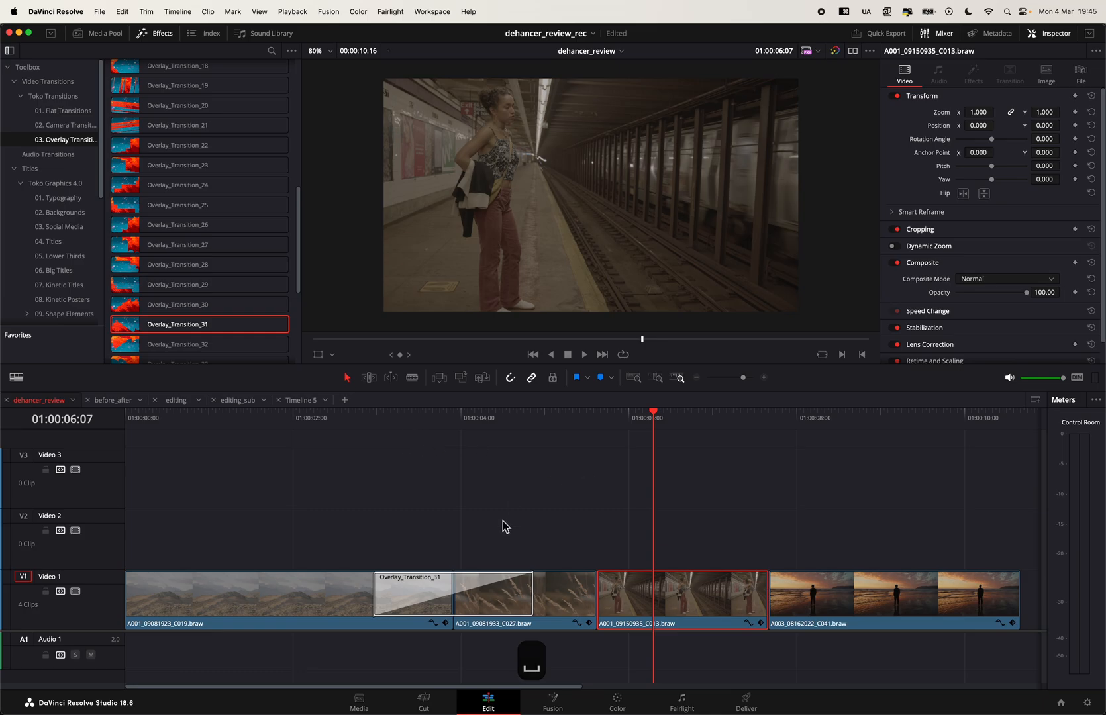
- Delete Overlay_Transition_31 from the cut between the first two clips
{"action": "left_click", "coordinate": [510, 598]}
{"action": "key", "text": "BackSpace"}
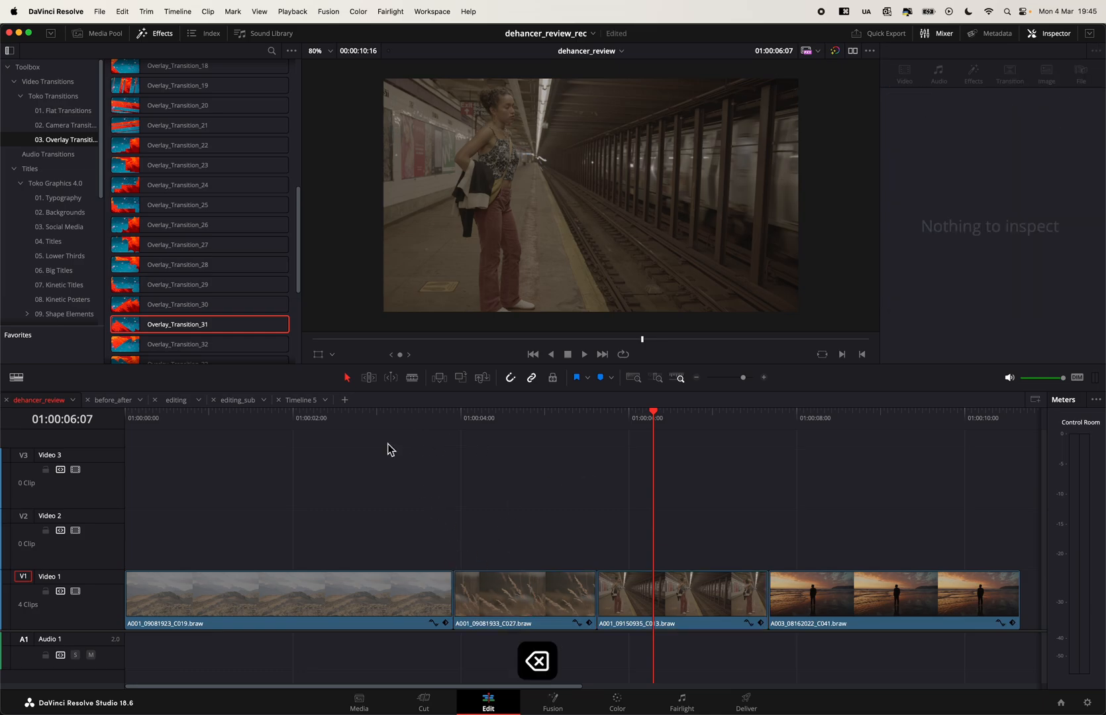
- Switch to the VideoHive page in Safari and choose Extended License for the Graphics Pack for Davinci Resolve to check its price
{"action": "scroll", "coordinate": [190, 217], "scroll_direction": "up", "scroll_amount": 10}
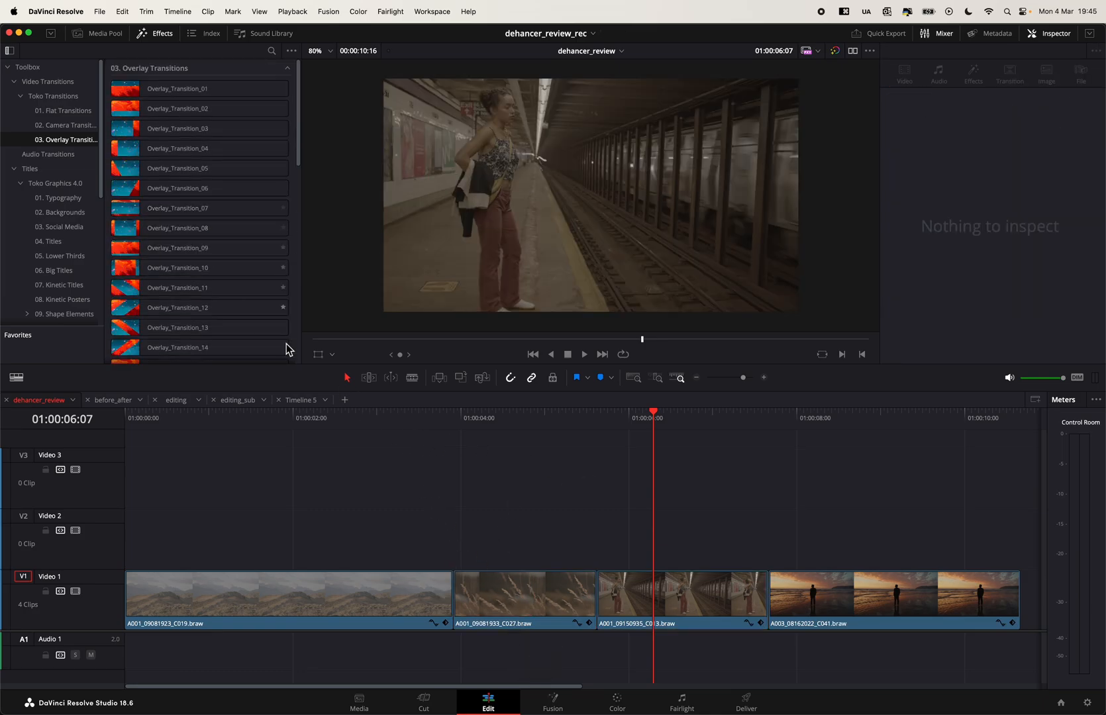
{"action": "key", "text": "super+Tab"}
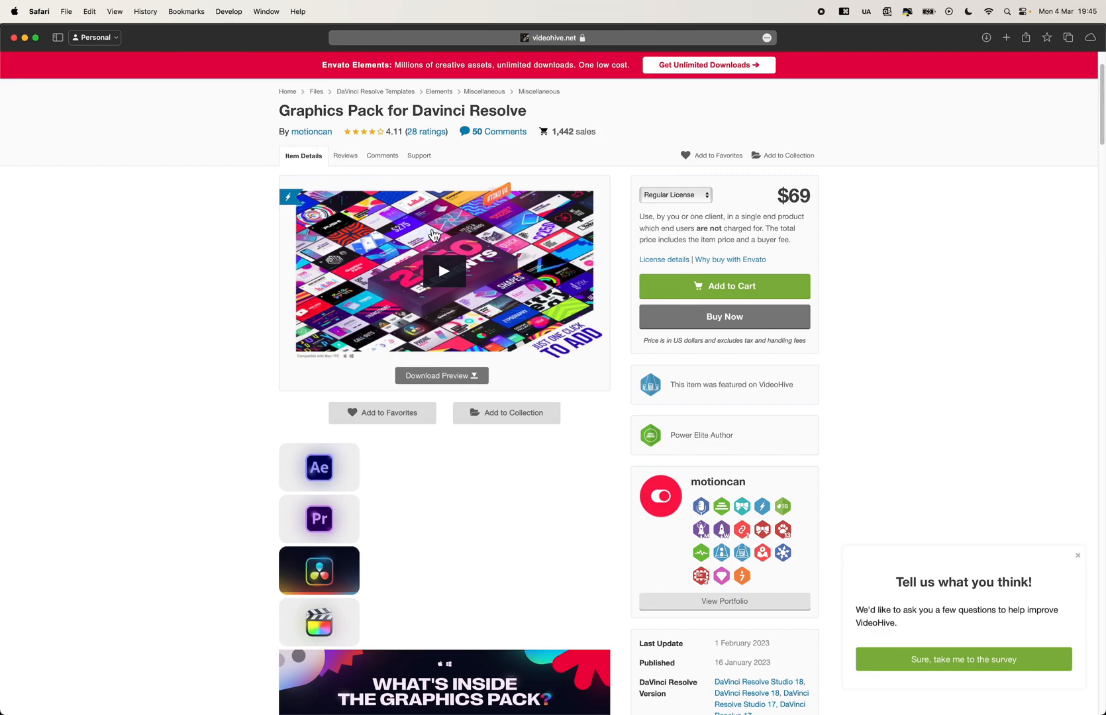
{"action": "left_click", "coordinate": [701, 199]}
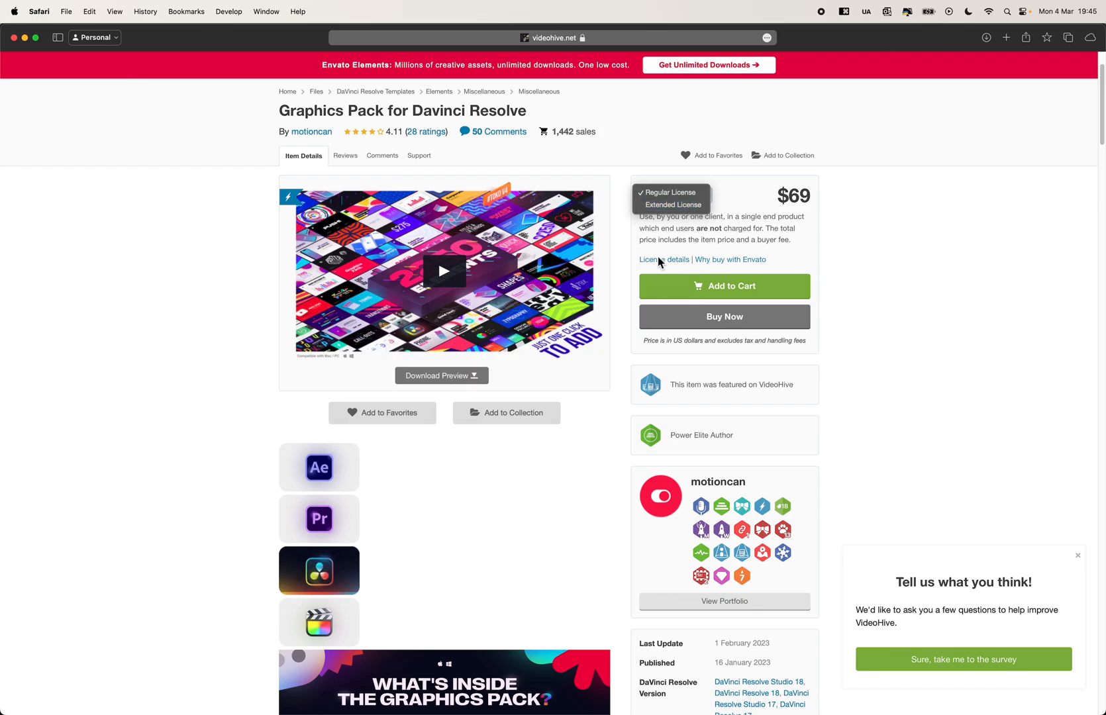
{"action": "left_click", "coordinate": [669, 208]}
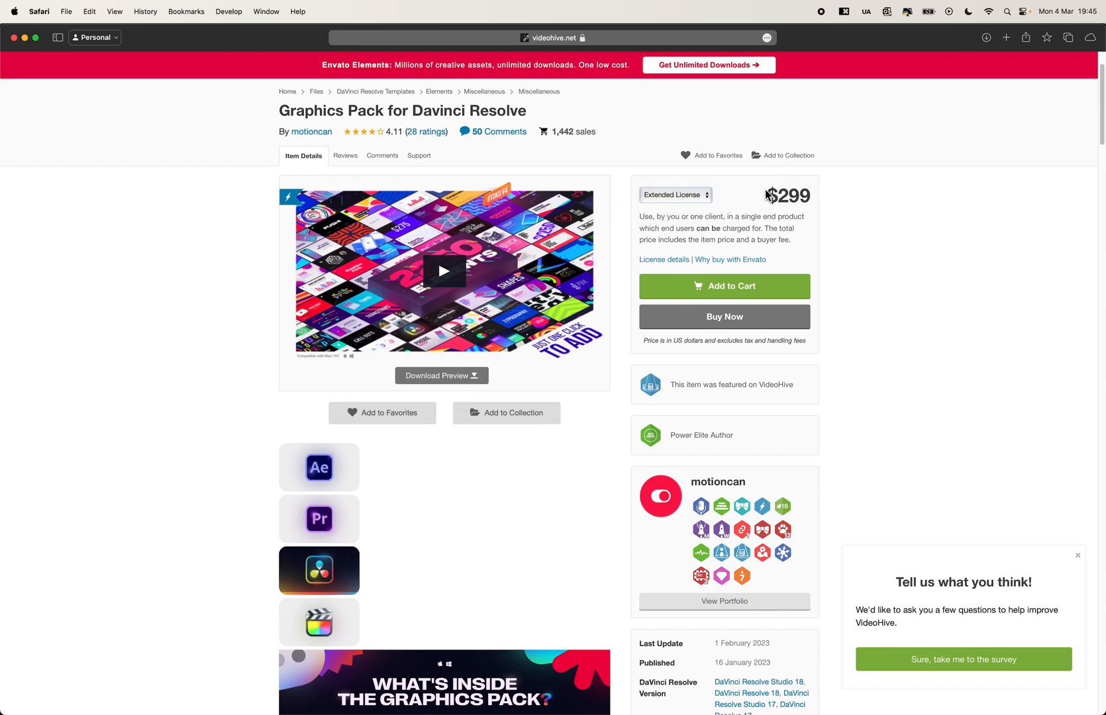
- Return the graphics pack to Regular License, highlight its price, and review the license options while keeping Regular License
{"action": "left_click", "coordinate": [706, 195]}
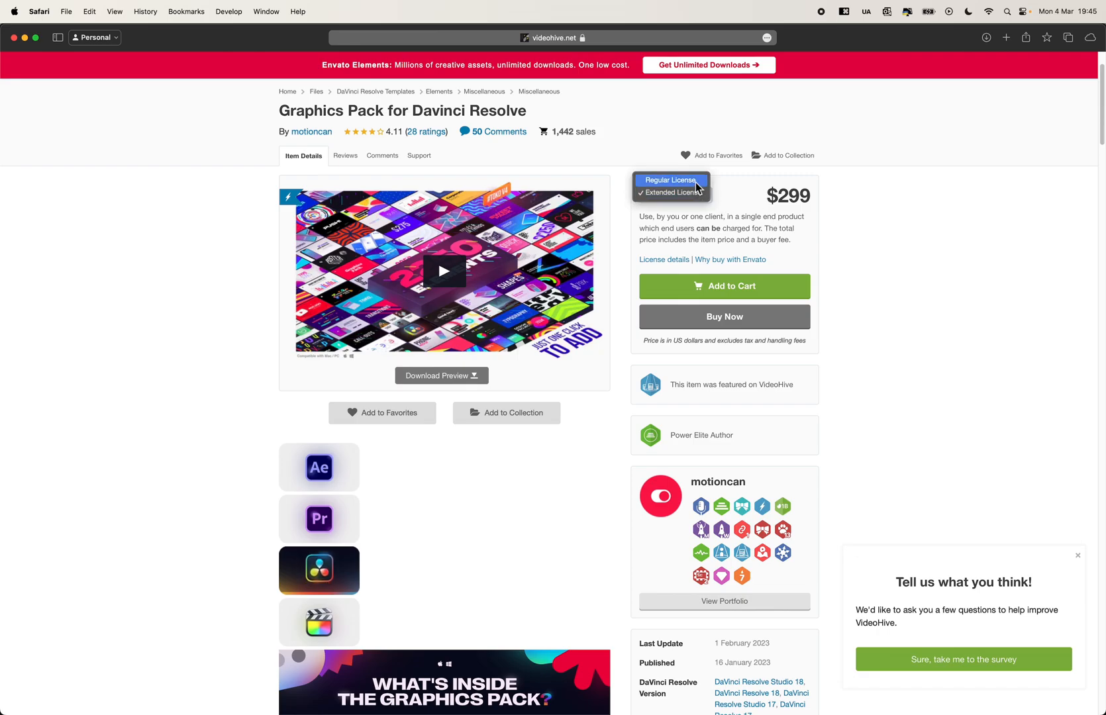
{"action": "left_click", "coordinate": [694, 183]}
{"action": "left_click_drag", "start_coordinate": [761, 198], "coordinate": [819, 203]}
{"action": "left_click", "coordinate": [802, 196]}
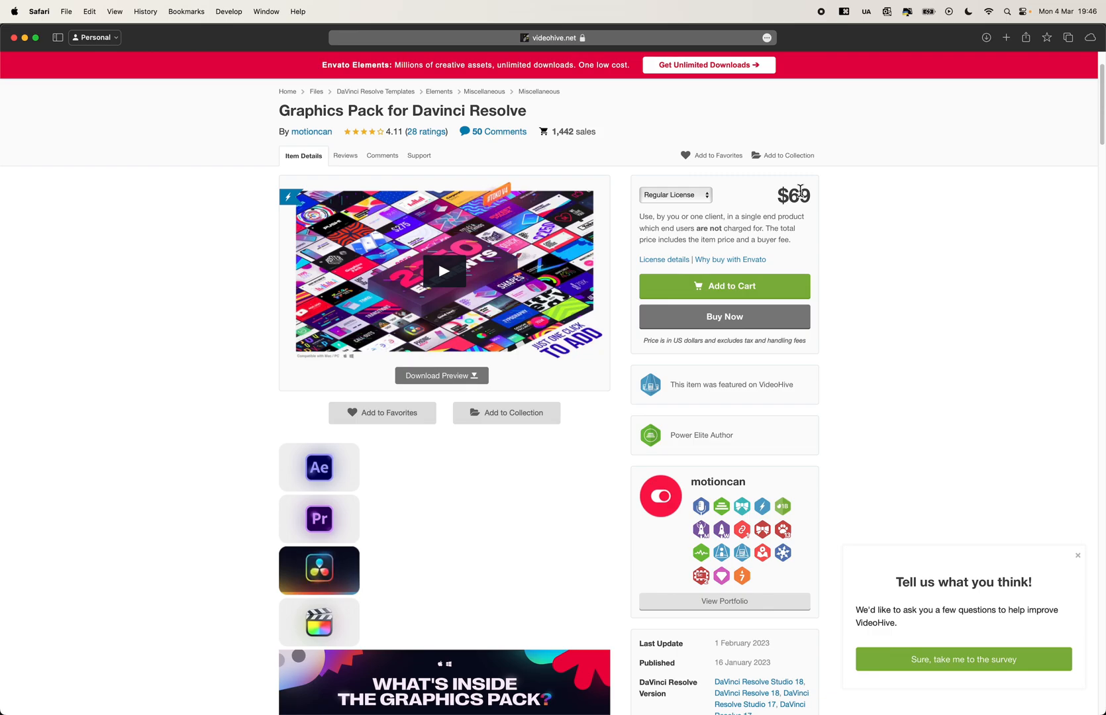
{"action": "left_click", "coordinate": [705, 199]}
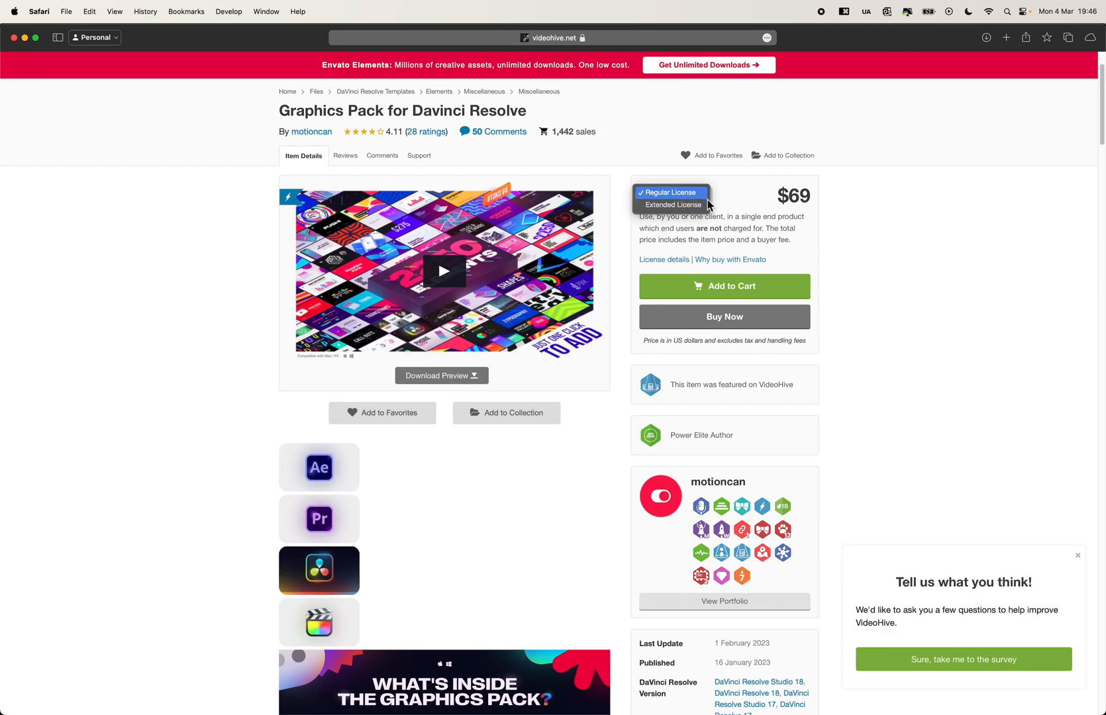
{"action": "left_click", "coordinate": [771, 193]}
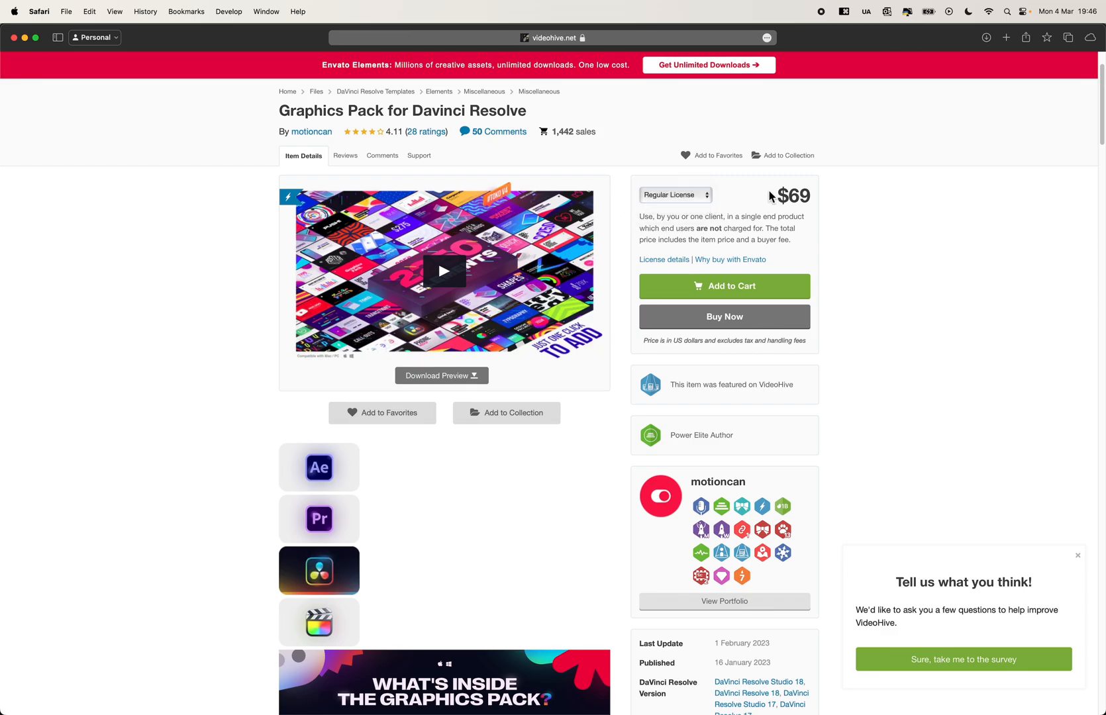